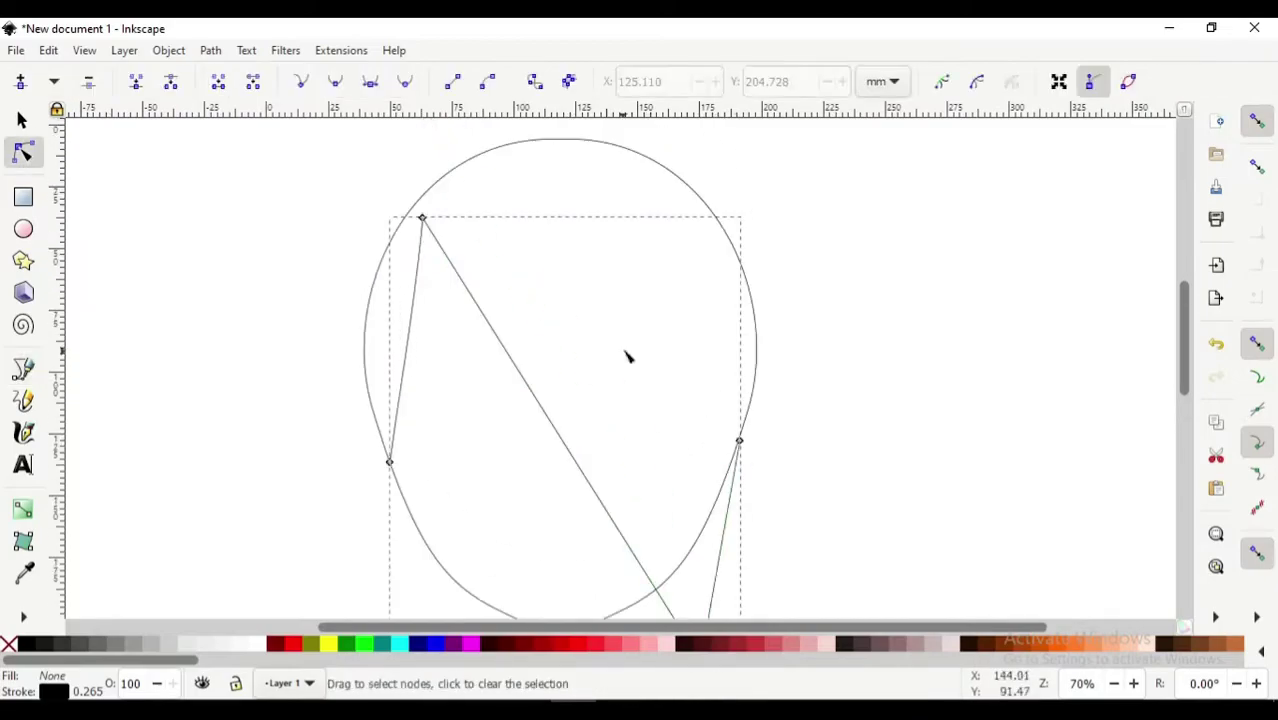
- Curve the previous hair line, then draw a long strand from the top point diagonally across the head
drag(545, 410, 633, 462)
scroll(633, 462, down, 2)
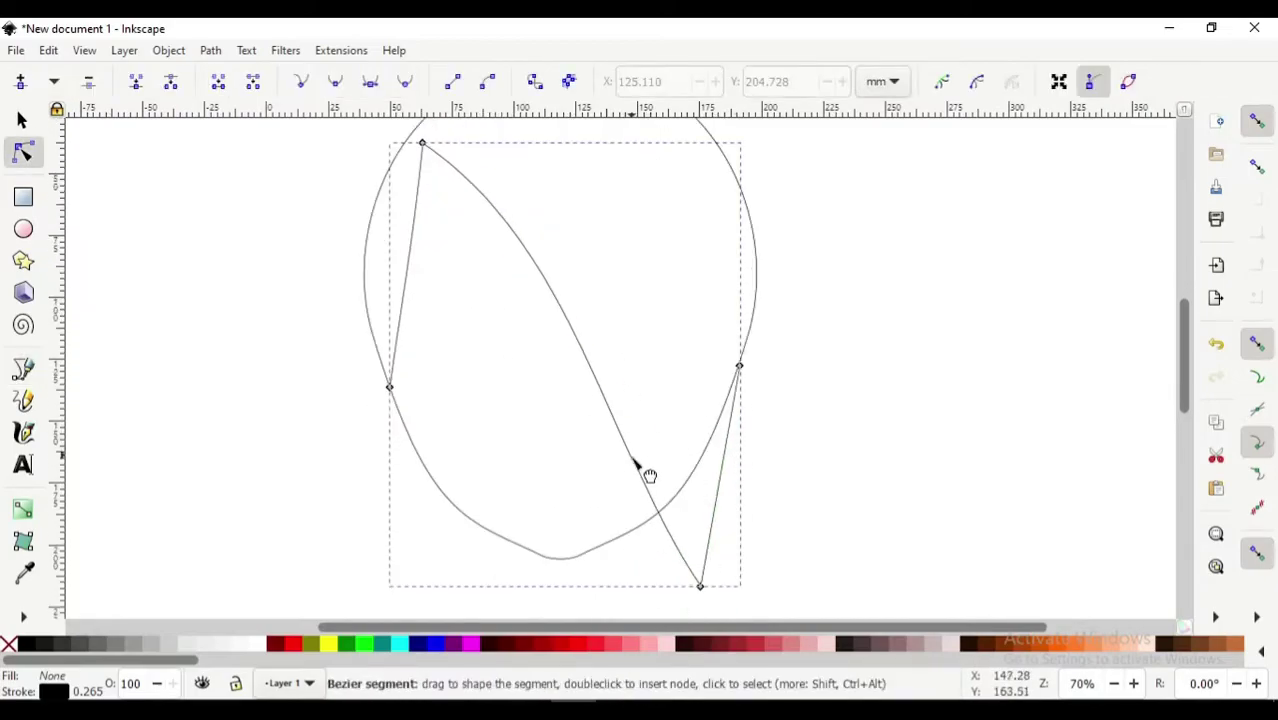
click(775, 460)
scroll(422, 291, up, 1)
click(420, 291)
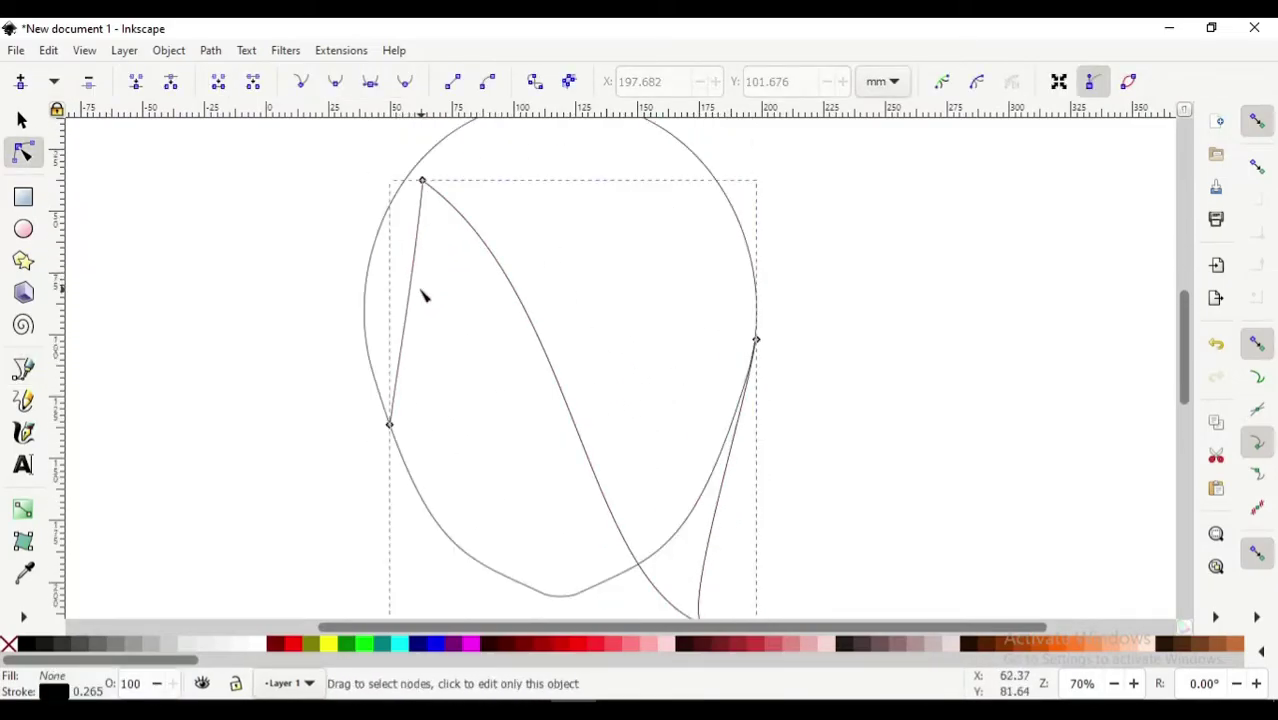
key(b)
click(422, 182)
double_click(474, 224)
key(n)
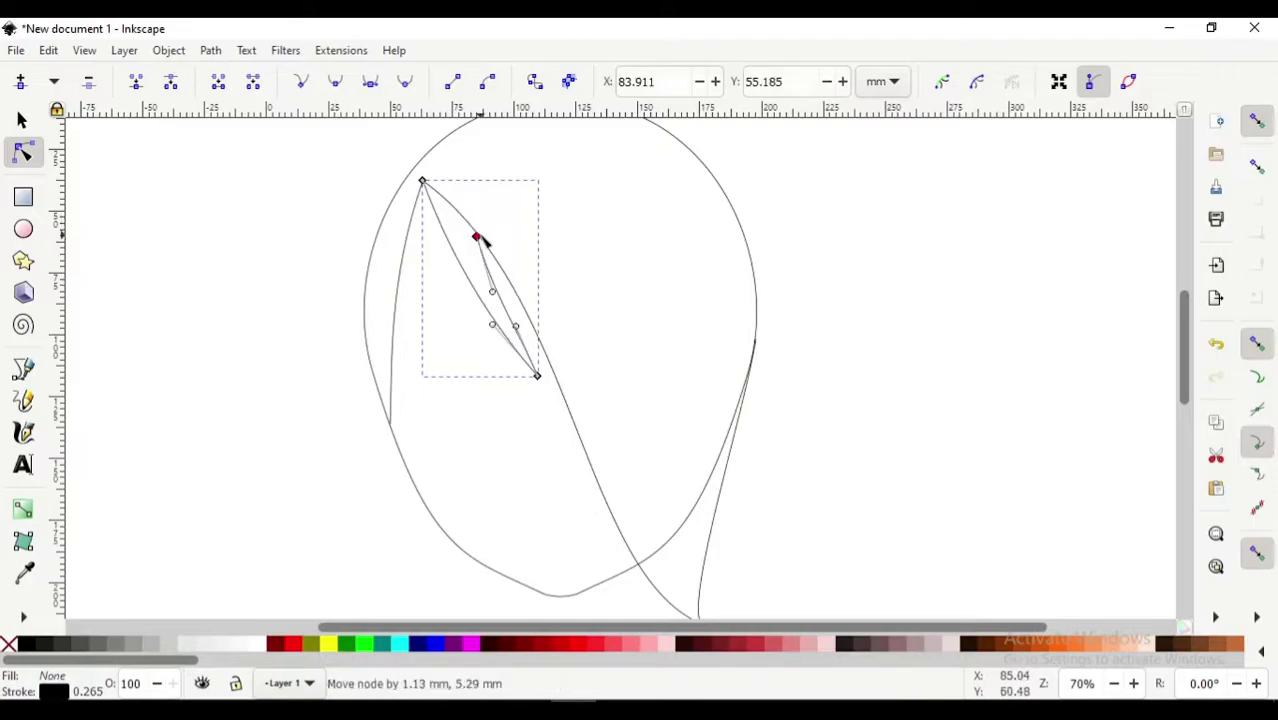
scroll(456, 271, up, 2)
scroll(329, 300, up, 1)
- Bend the ear segment into a leftward curve and reshape it by moving a node
key(b)
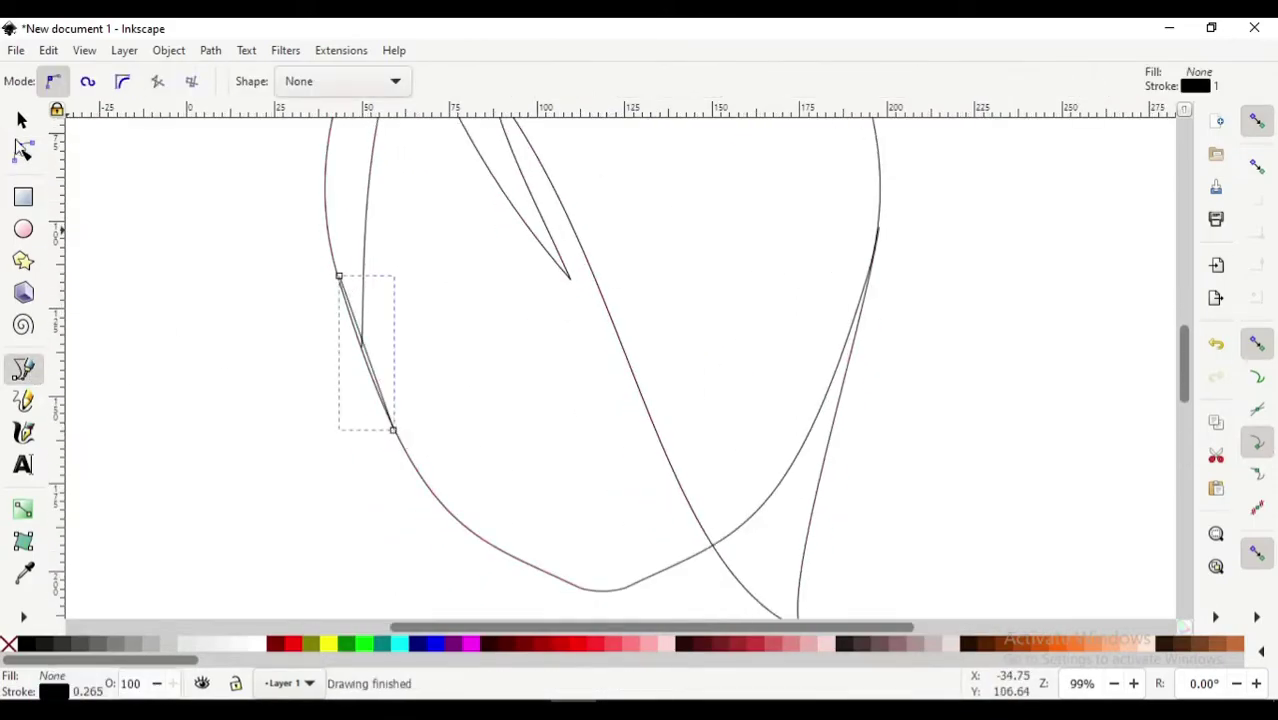
key(n)
drag(366, 352, 383, 430)
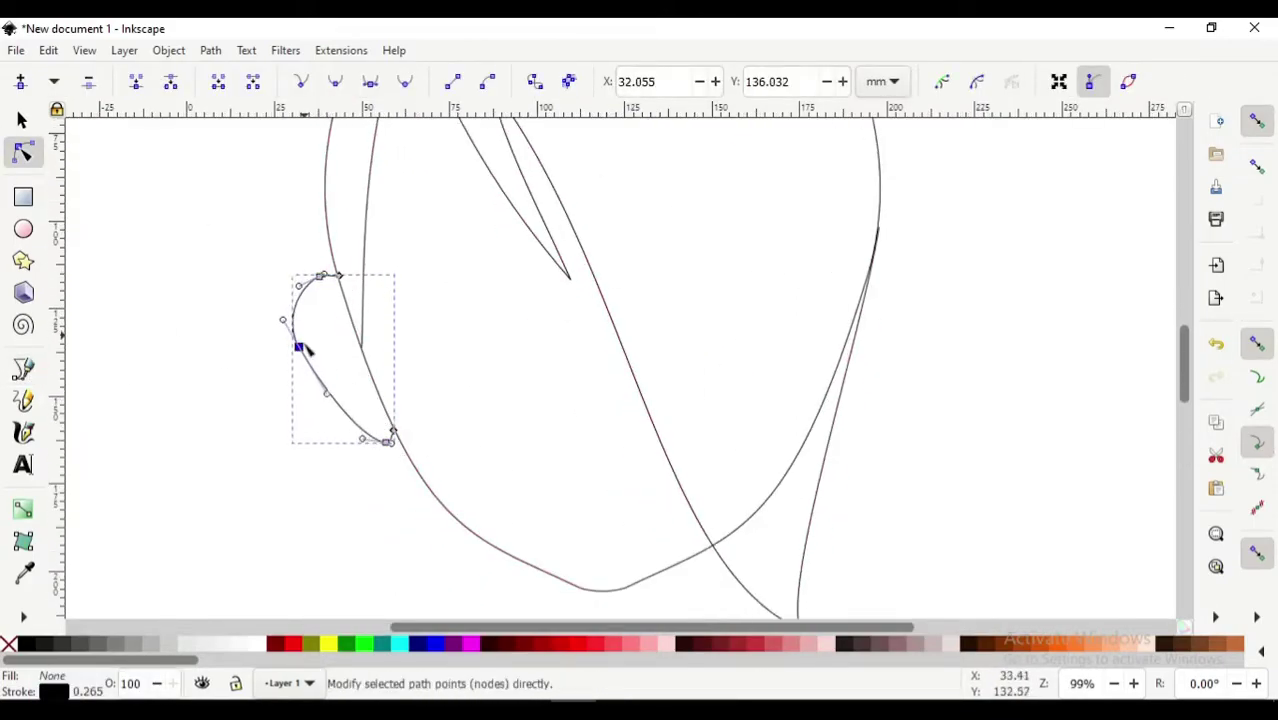
key(s)
key(n)
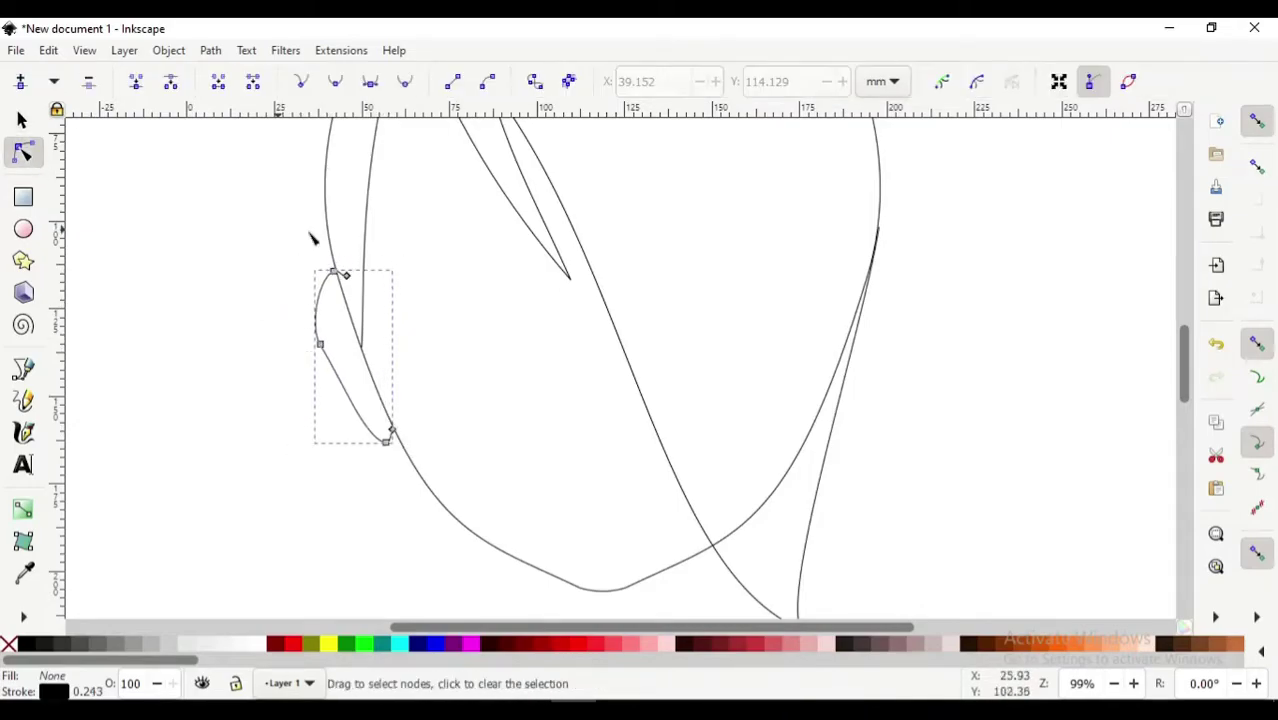
scroll(314, 237, up, 3)
scroll(290, 348, down, 3)
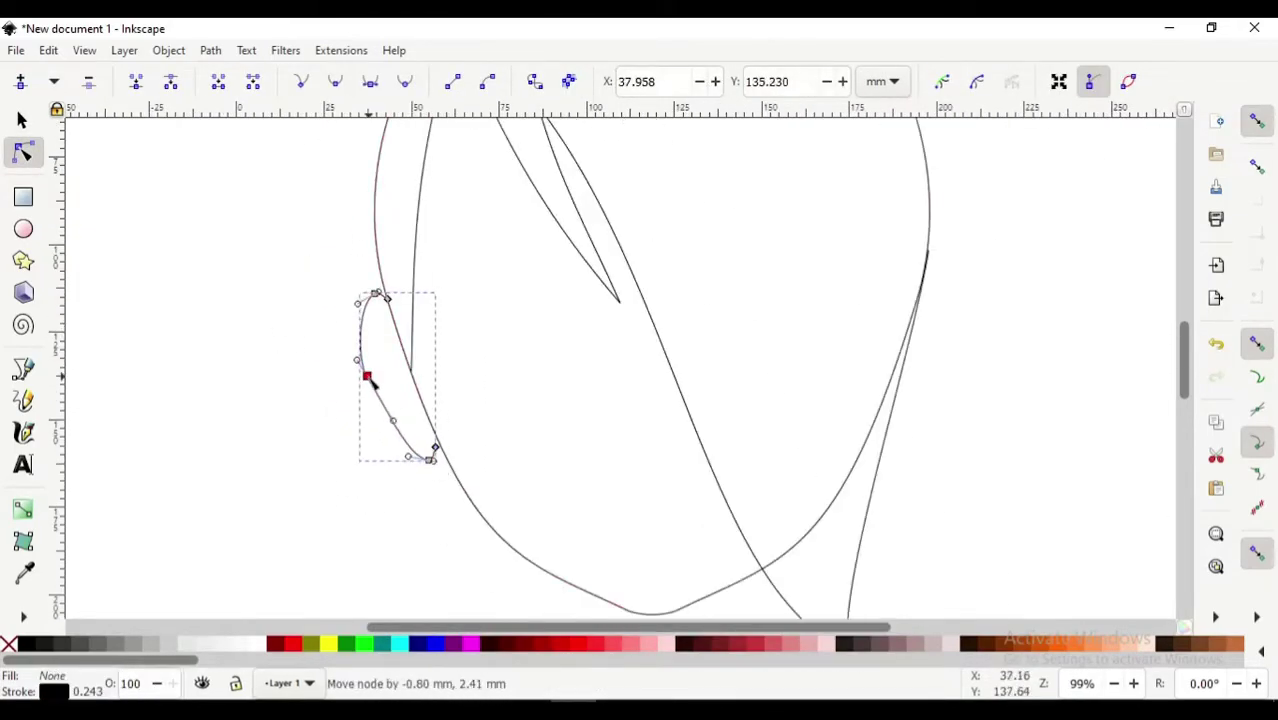
scroll(385, 445, down, 3)
scroll(405, 490, up, 4)
drag(410, 462, 510, 484)
scroll(300, 400, down, 2)
- Draw a neck line running down from below the chin
key(b)
click(472, 452)
scroll(480, 470, down, 2)
double_click(491, 525)
- Finish the neck line and deselect it
key(n)
key(s)
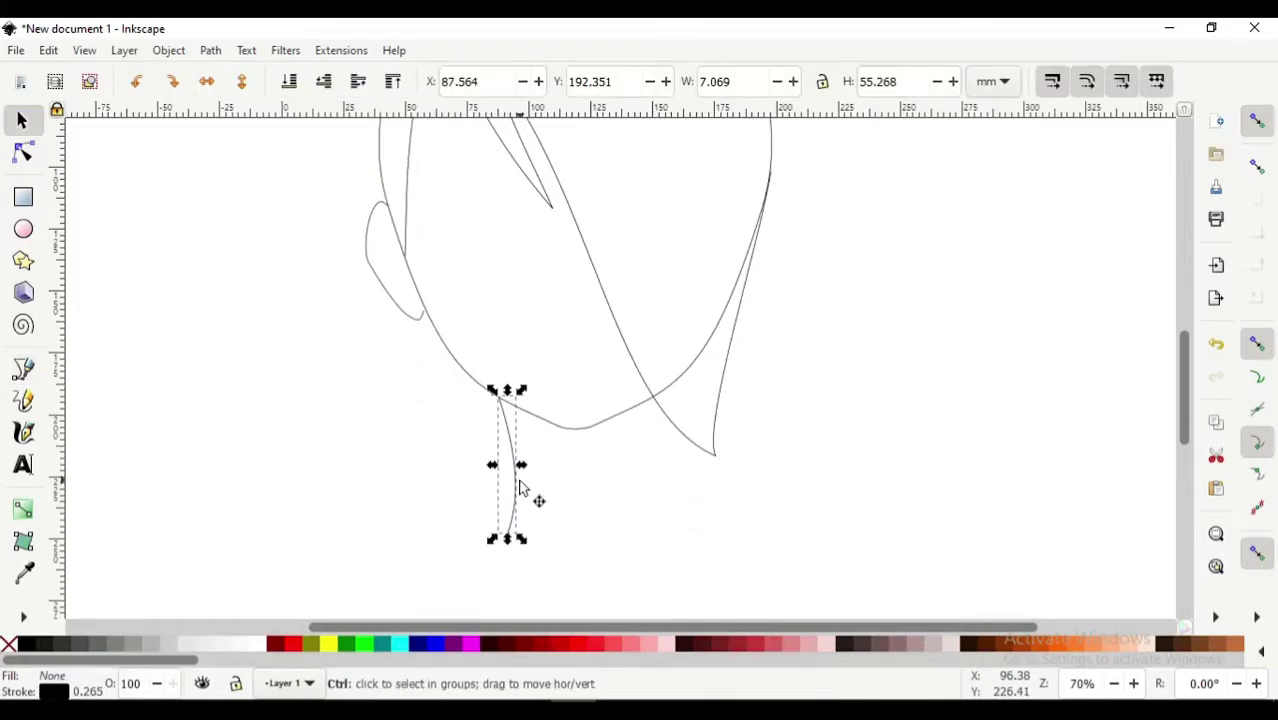
key(Escape)
scroll(900, 482, down, 2)
scroll(521, 353, up, 2)
scroll(360, 490, up, 1)
- Draw a hair strand from the ear up to the top of the head
key(b)
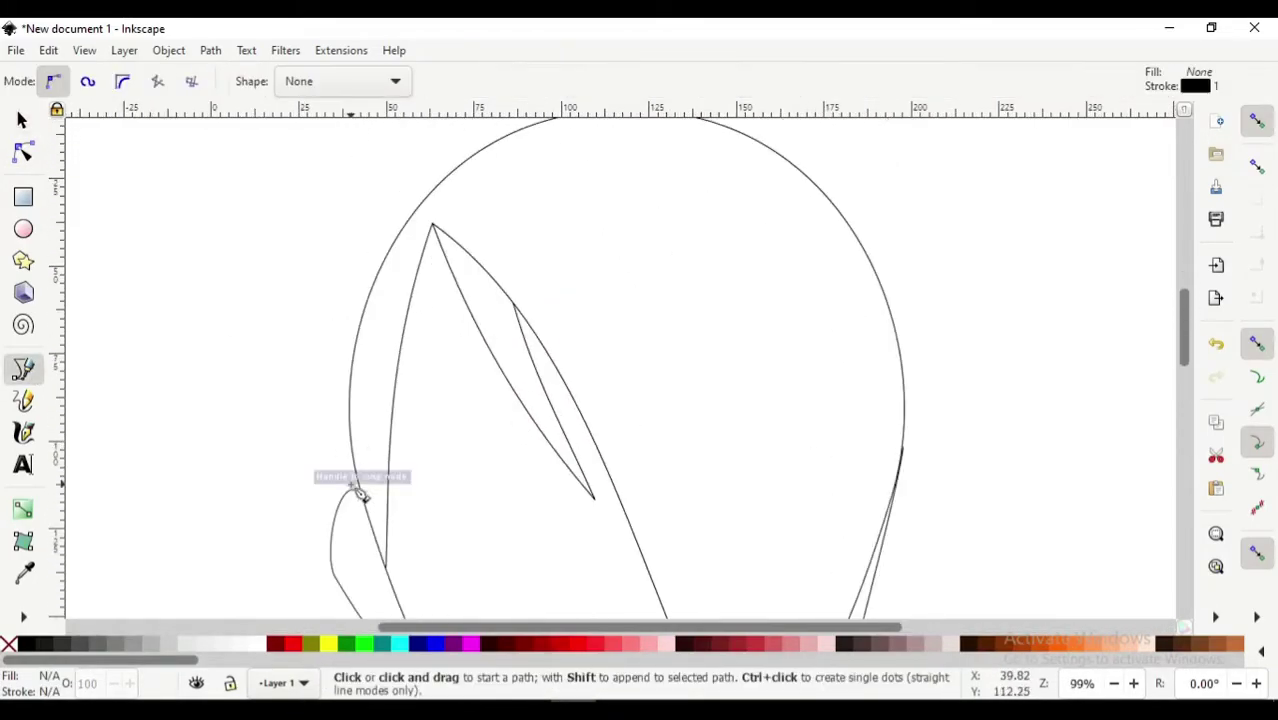
click(350, 472)
double_click(432, 226)
key(n)
scroll(513, 342, down, 1)
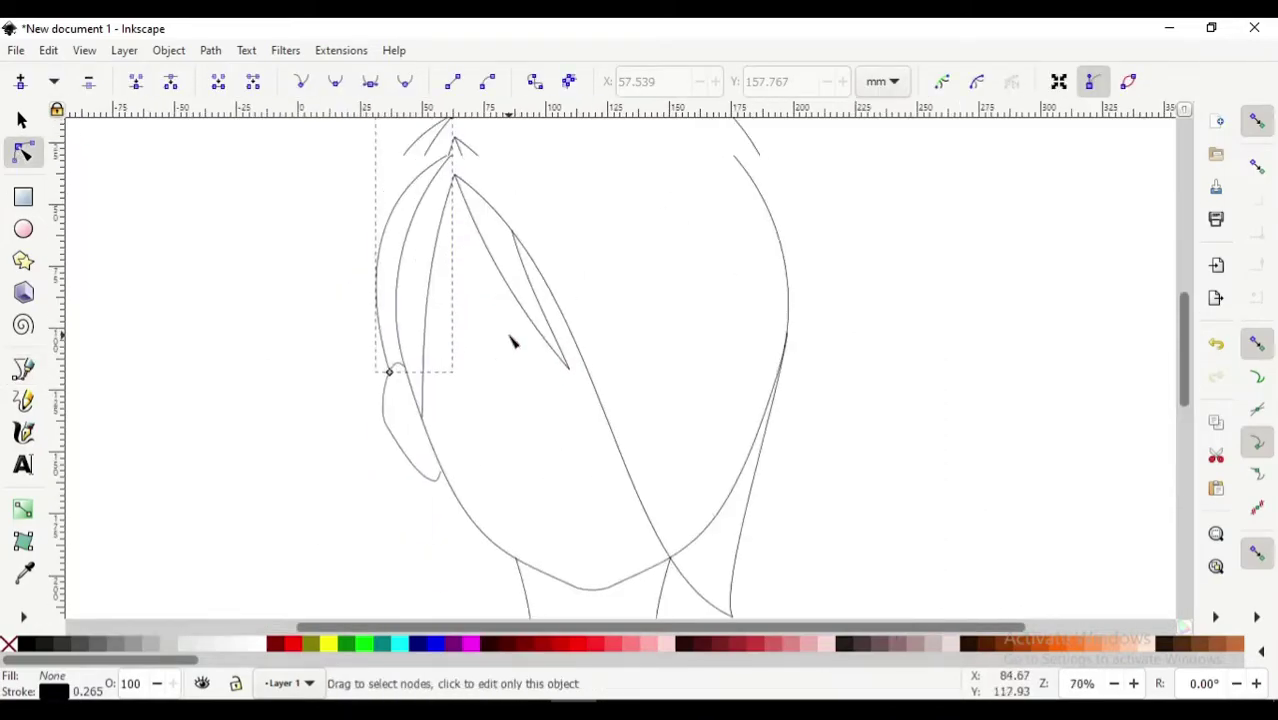
- Start another hair strand at the crown and prepare to shape its nodes
key(b)
scroll(472, 246, up, 4)
scroll(400, 300, down, 4)
key(n)
key(b)
click(538, 200)
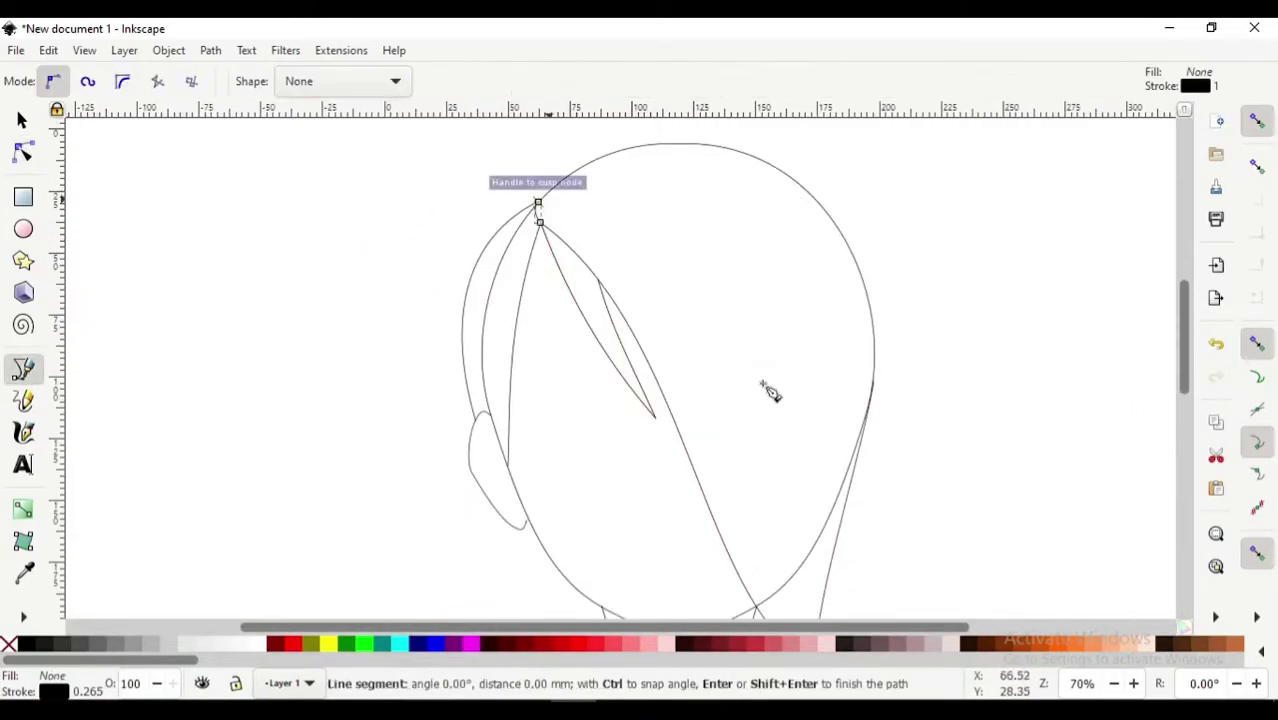
key(n)
scroll(762, 553, down, 2)
scroll(619, 374, up, 2)
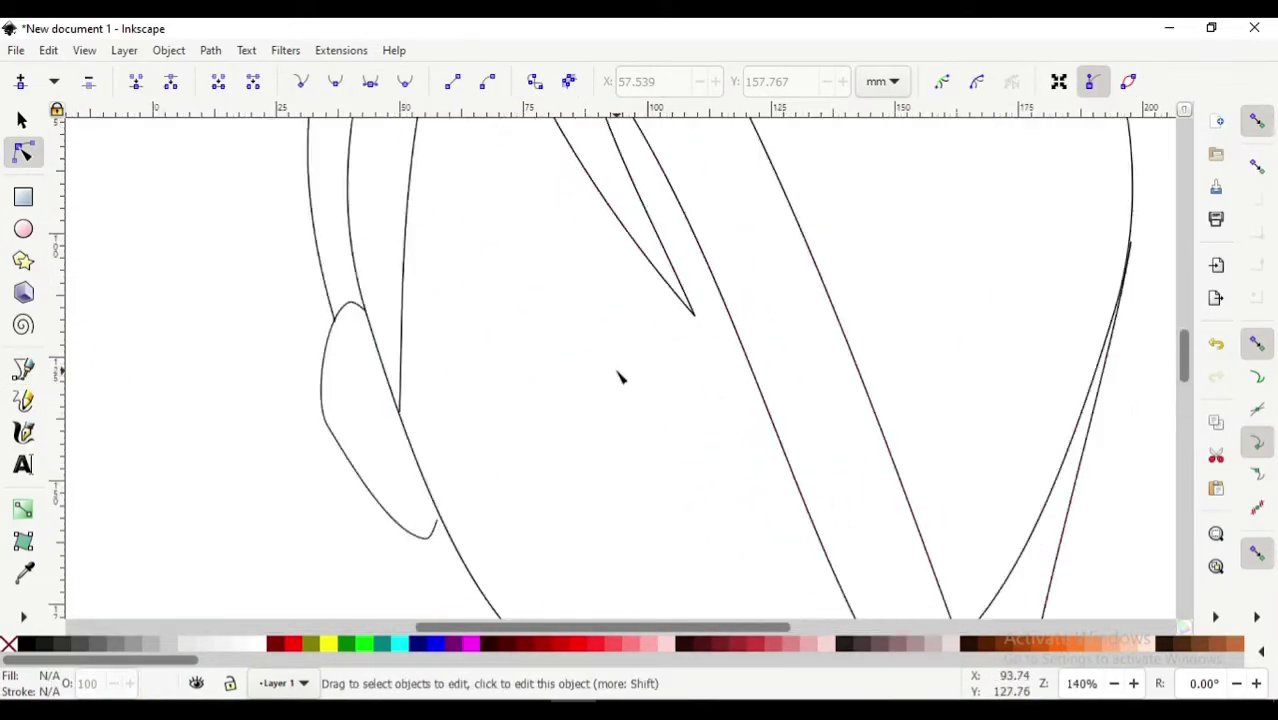
scroll(519, 325, up, 1)
- Draw the upper eyelid line and arch it into a curve
key(b)
click(391, 369)
double_click(705, 368)
key(n)
scroll(640, 400, up, 2)
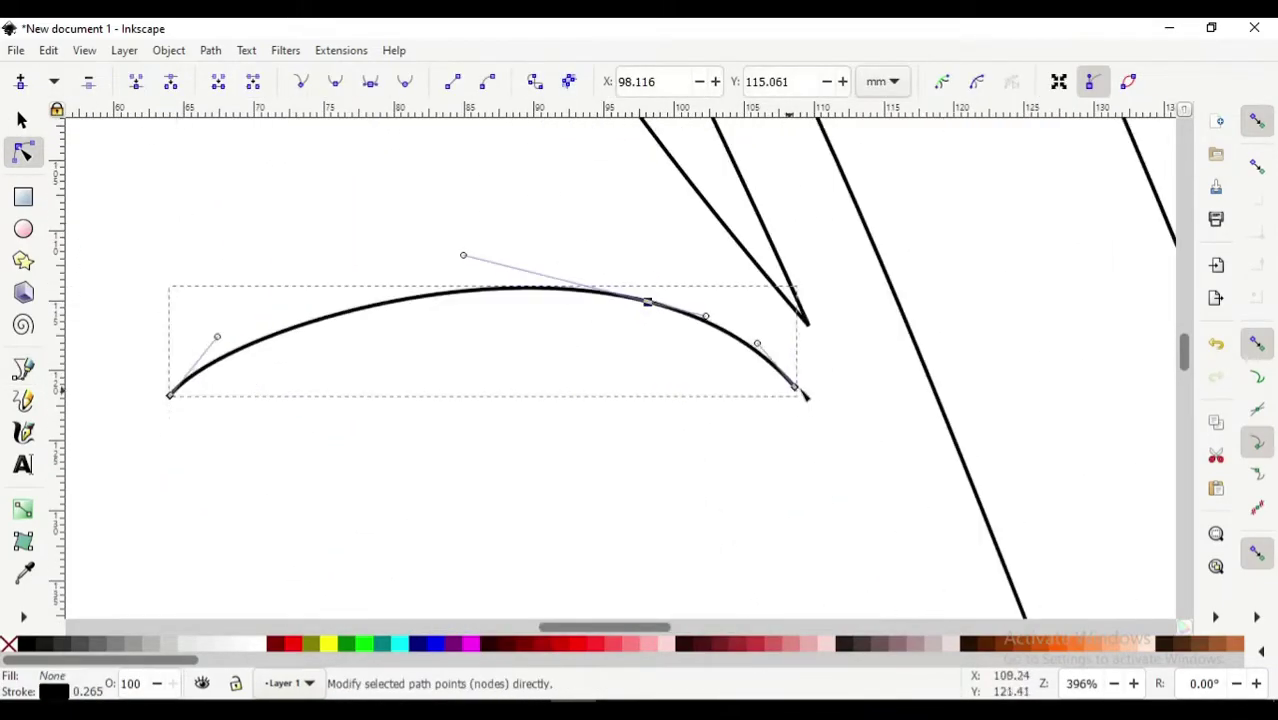
drag(330, 330, 356, 343)
key(s)
- Draw the straight lower eyelid line beneath it
scroll(713, 371, down, 2)
scroll(713, 371, right, 1)
scroll(371, 477, down, 2)
key(b)
click(371, 477)
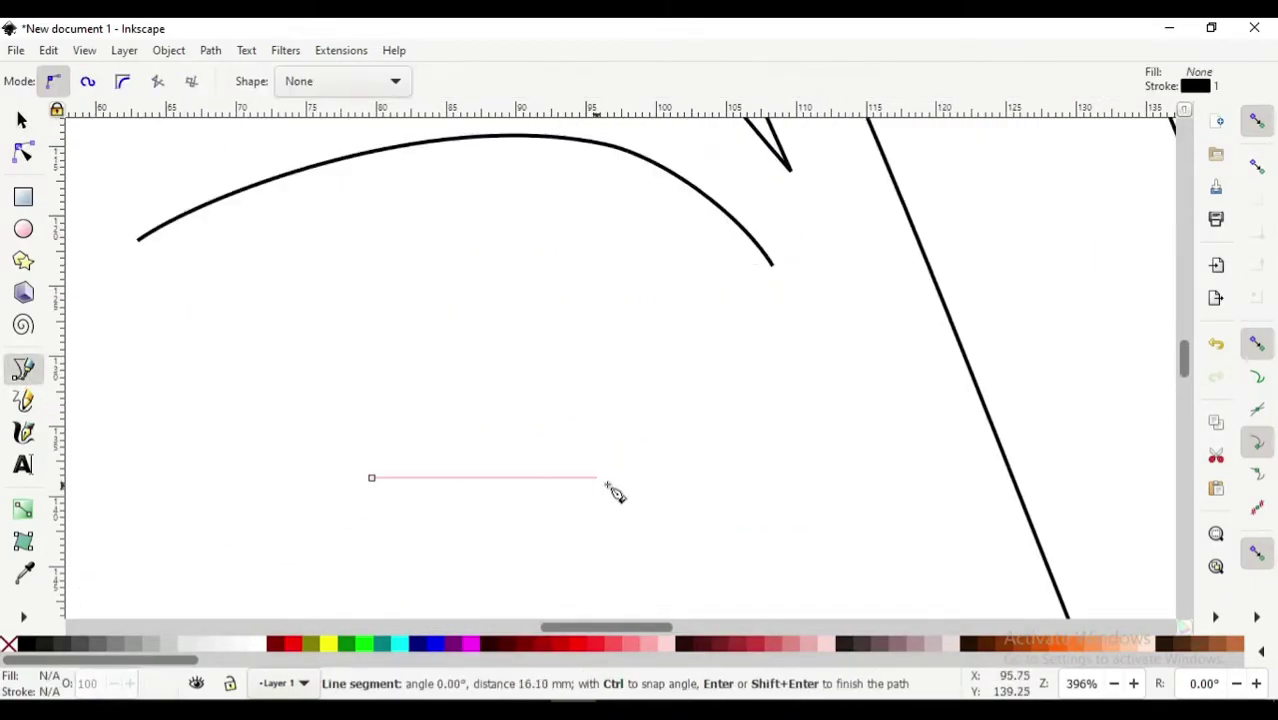
double_click(607, 477)
key(n)
- Add small lower and left lid strokes, bowing them downward and leftward
key(b)
click(22, 153)
drag(252, 395, 240, 412)
key(b)
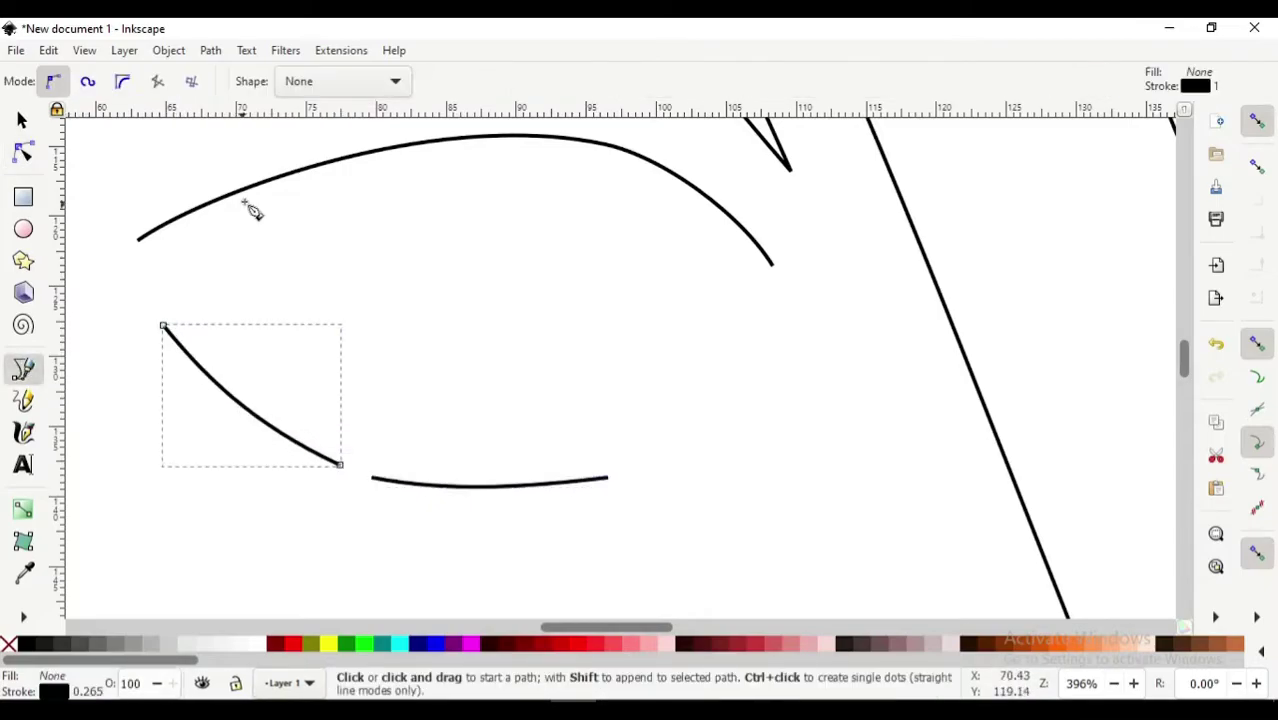
key(n)
drag(186, 290, 176, 300)
key(b)
- Draw the iris edge line, bow it right, and lift its bottom end
double_click(456, 490)
key(n)
drag(456, 330, 484, 340)
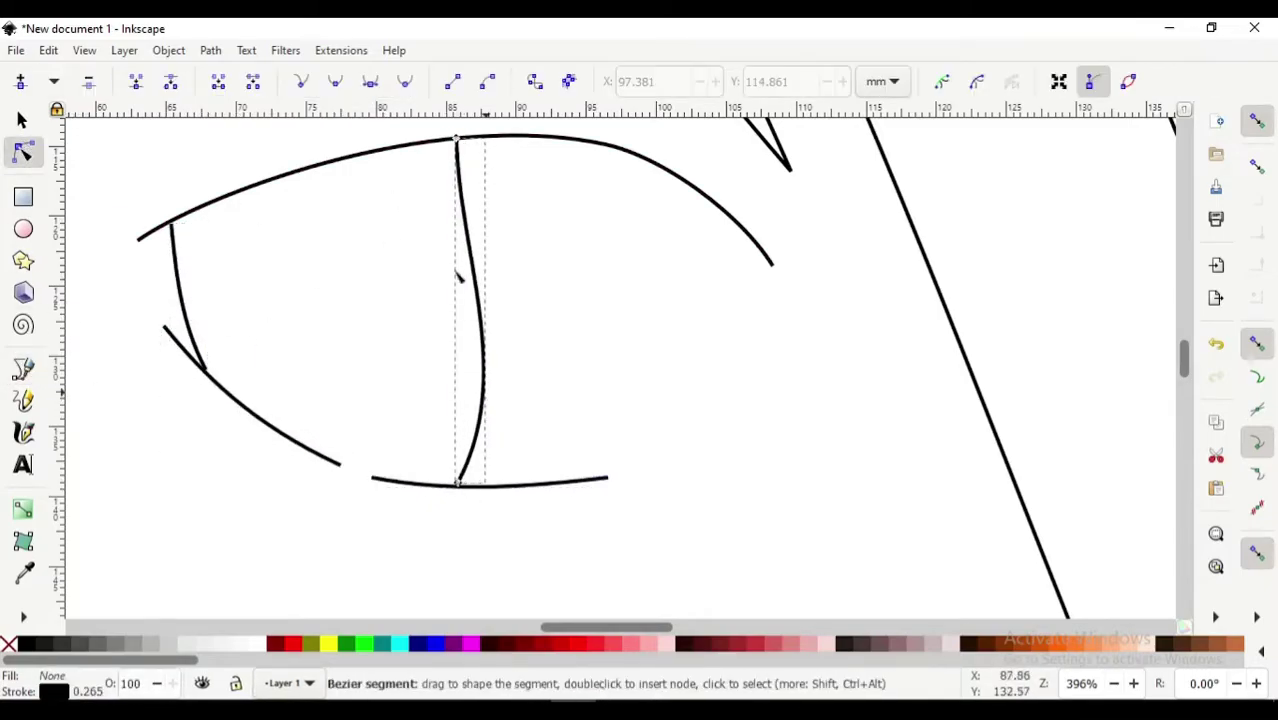
ctrl+scroll(505, 433, down, 2)
ctrl+scroll(505, 433, down, 2)
ctrl+scroll(440, 470, up, 3)
drag(435, 486, 435, 433)
key(s)
click(263, 411)
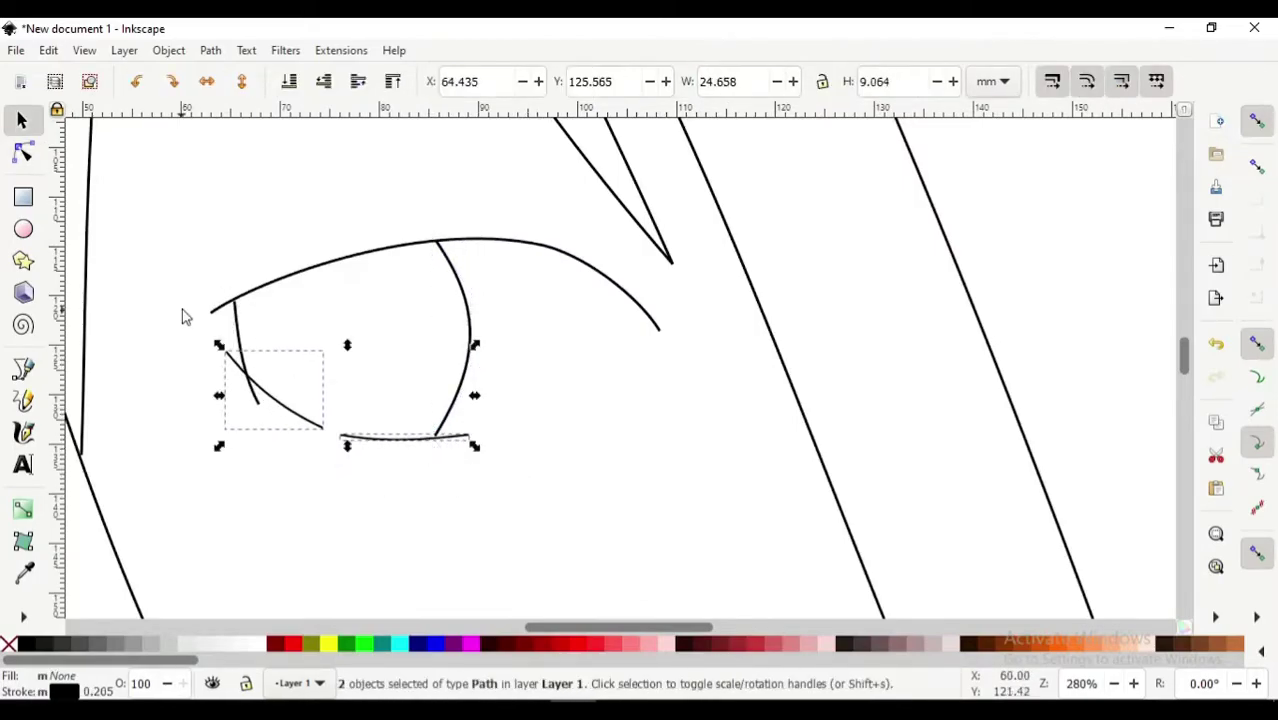
click(30, 154)
- Select the upper eyelid curve for editing
ctrl+scroll(490, 598, down, 3)
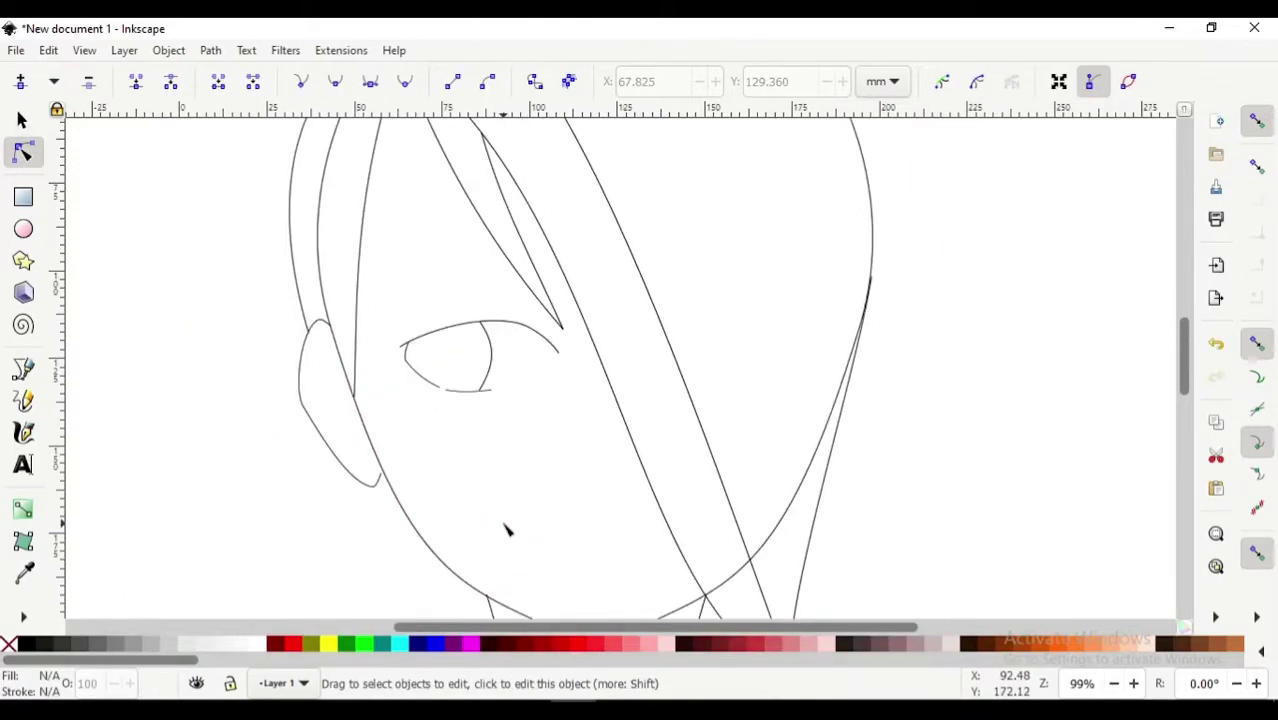
ctrl+scroll(508, 528, up, 3)
click(541, 332)
ctrl+scroll(596, 413, down, 5)
ctrl+scroll(519, 422, up, 3)
- Draw a crease line curving over the eye and an eyebrow line above it
key(b)
click(297, 374)
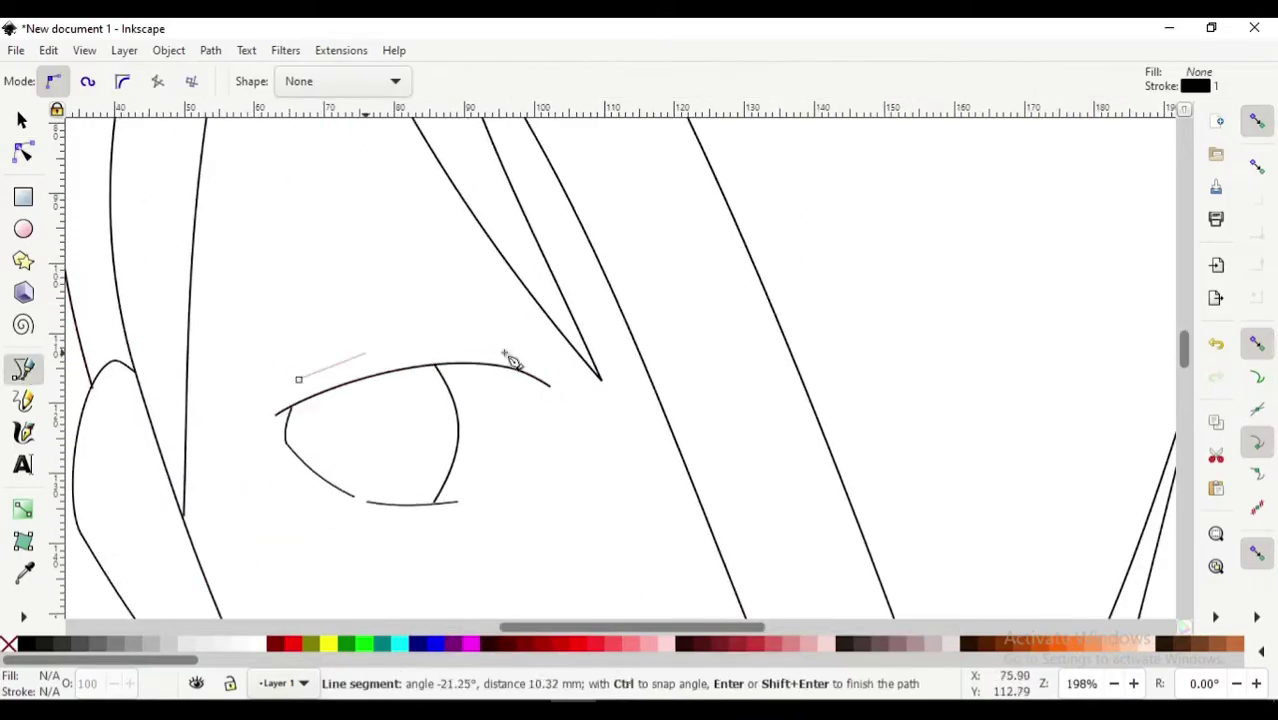
drag(512, 346, 428, 362)
scroll(488, 343, up, 3)
double_click(315, 319)
key(n)
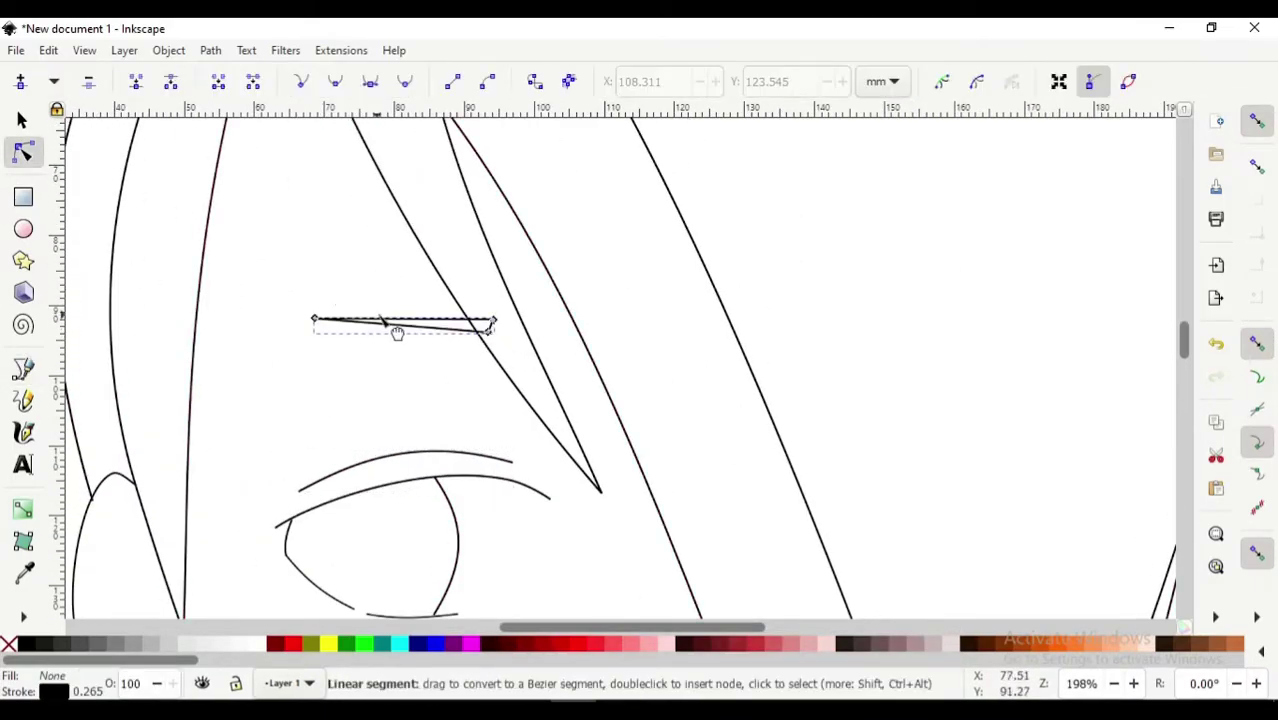
ctrl+scroll(495, 333, up, 2)
ctrl+scroll(460, 300, down, 5)
key(s)
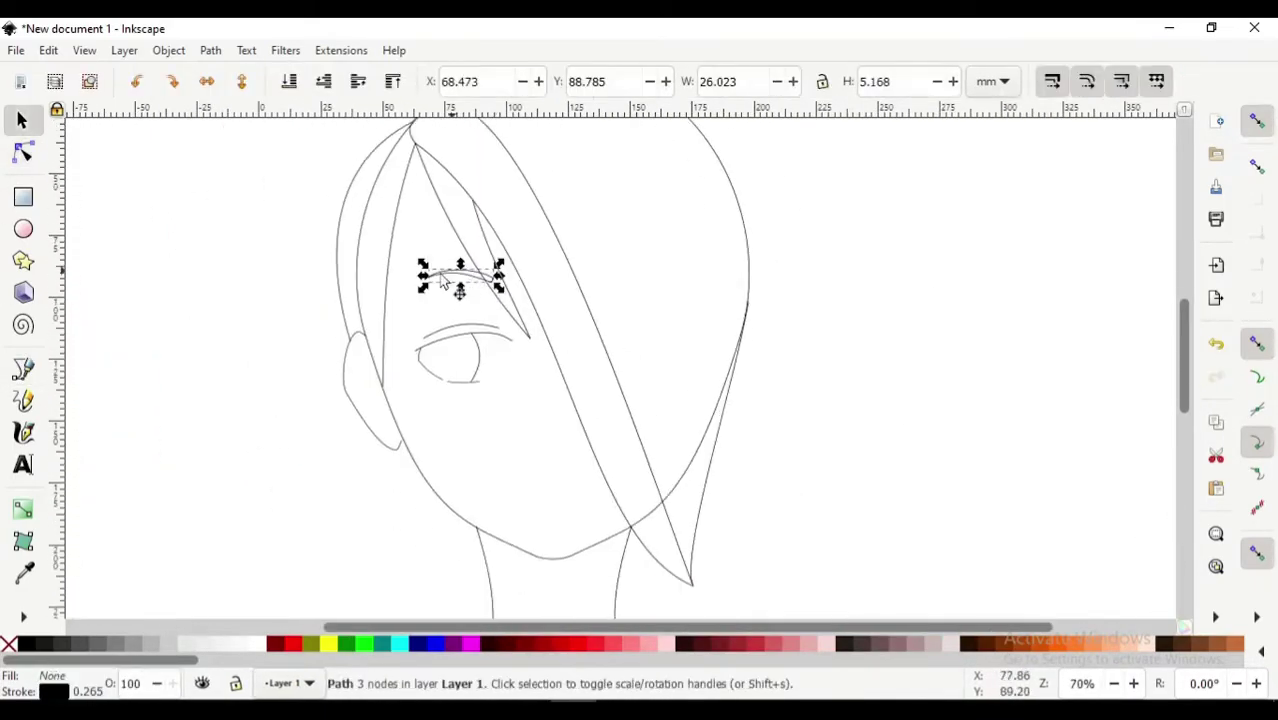
ctrl+scroll(476, 302, up, 2)
key(b)
scroll(604, 391, up, 1)
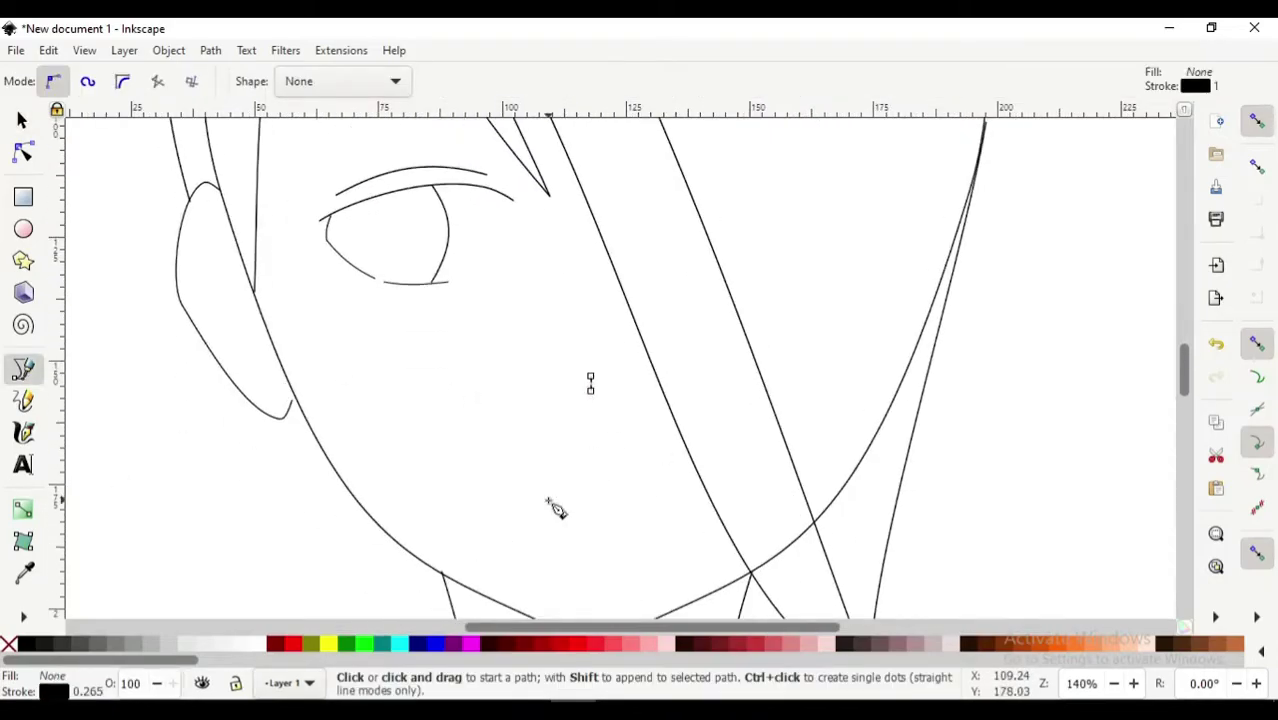
- Finish the mouth line and nudge the short line under it
double_click(657, 490)
ctrl+scroll(640, 480, up, 2)
key(n)
drag(608, 476, 600, 398)
key(s)
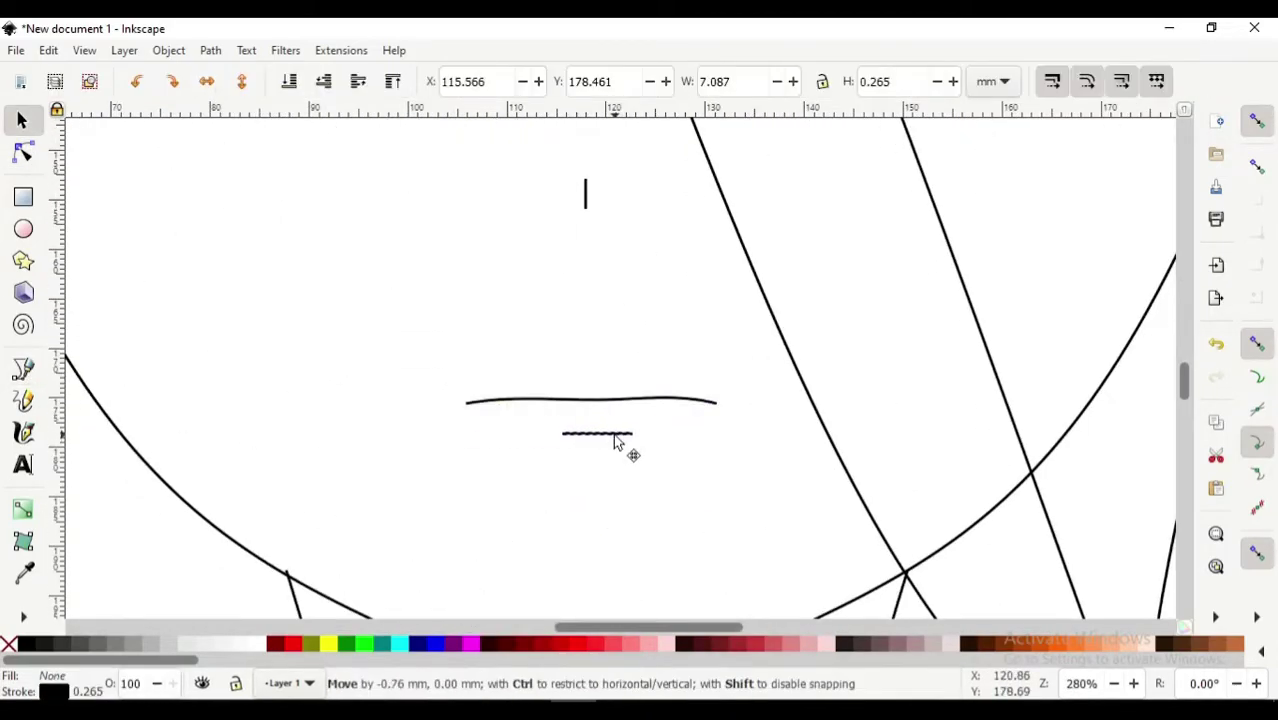
- Adjust the small lid stroke on the eye by moving its node
ctrl+scroll(695, 477, down, 4)
ctrl+scroll(727, 456, down, 1)
ctrl+scroll(685, 290, up, 5)
click(428, 463)
key(n)
drag(428, 463, 420, 452)
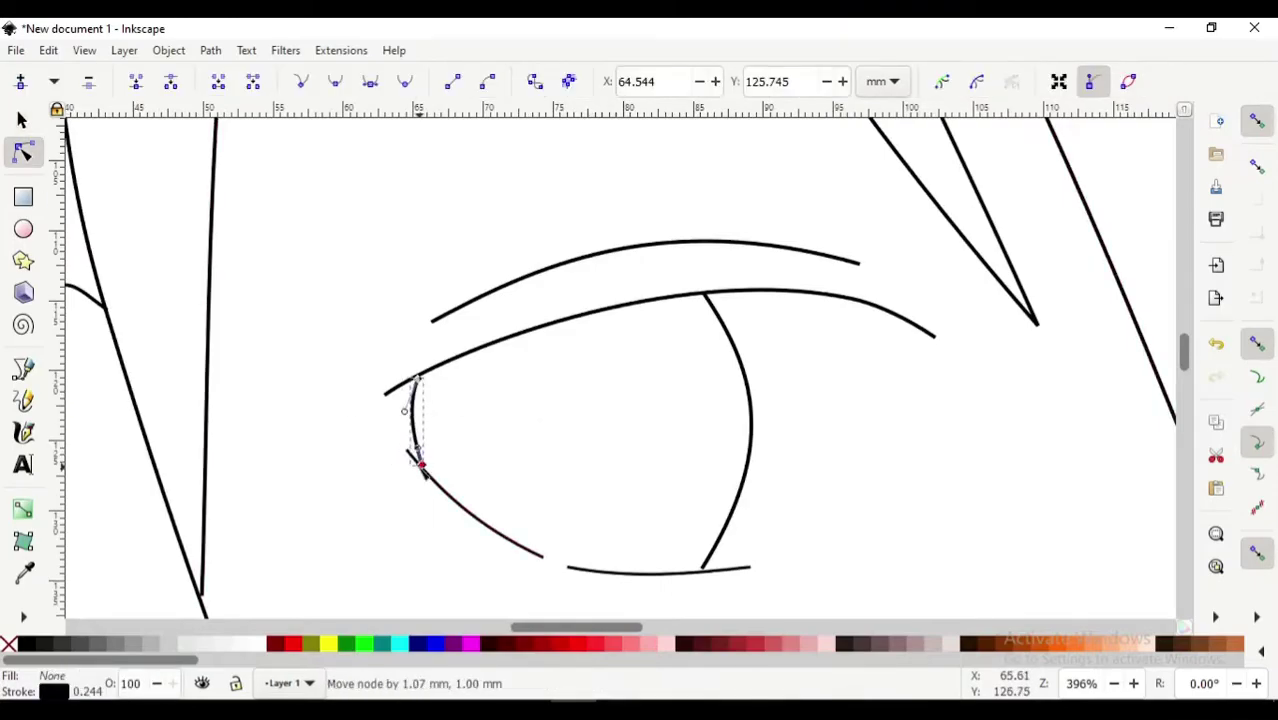
key(e)
- Draw a circle inside the eye, then deselect it
drag(547, 438, 613, 452)
key(s)
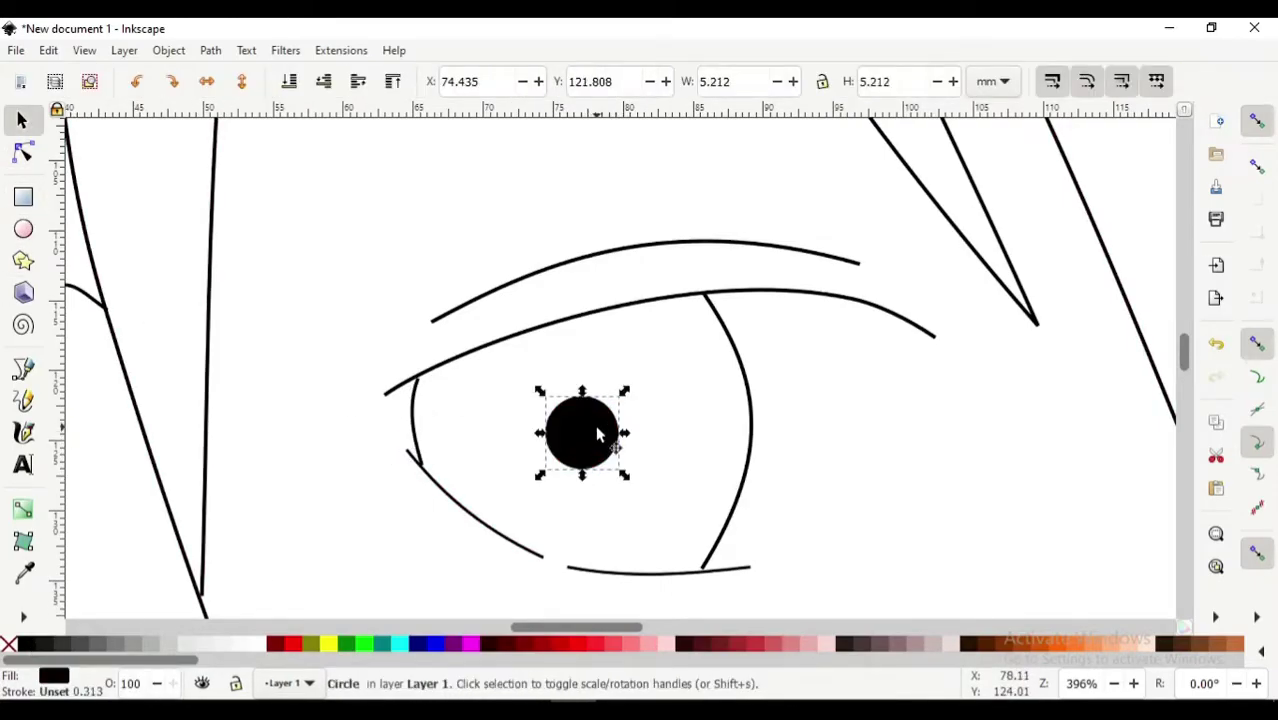
ctrl+scroll(597, 434, down, 4)
key(Escape)
ctrl+scroll(553, 525, up, 3)
click(493, 351)
ctrl+scroll(474, 417, up, 2)
key(Escape)
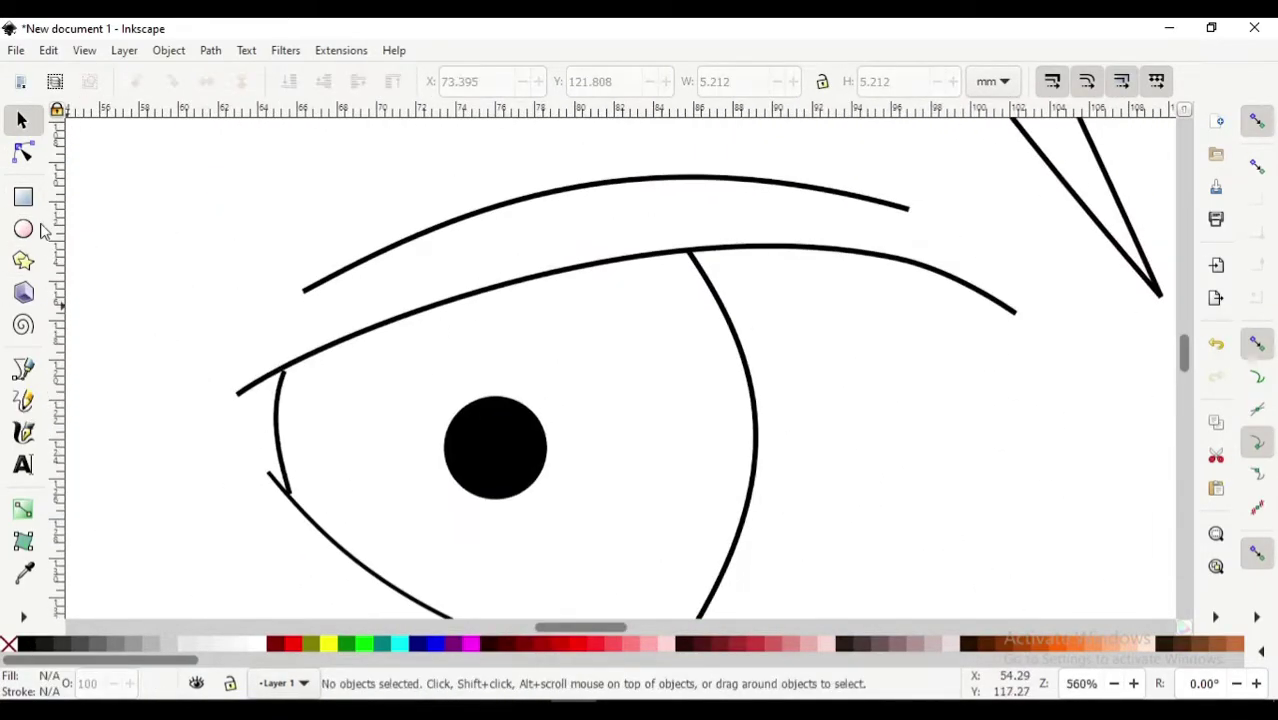
- Draw a second circle near the eye's top and duplicate it into a narrow oval
key(b)
key(e)
drag(605, 316, 657, 369)
key(s)
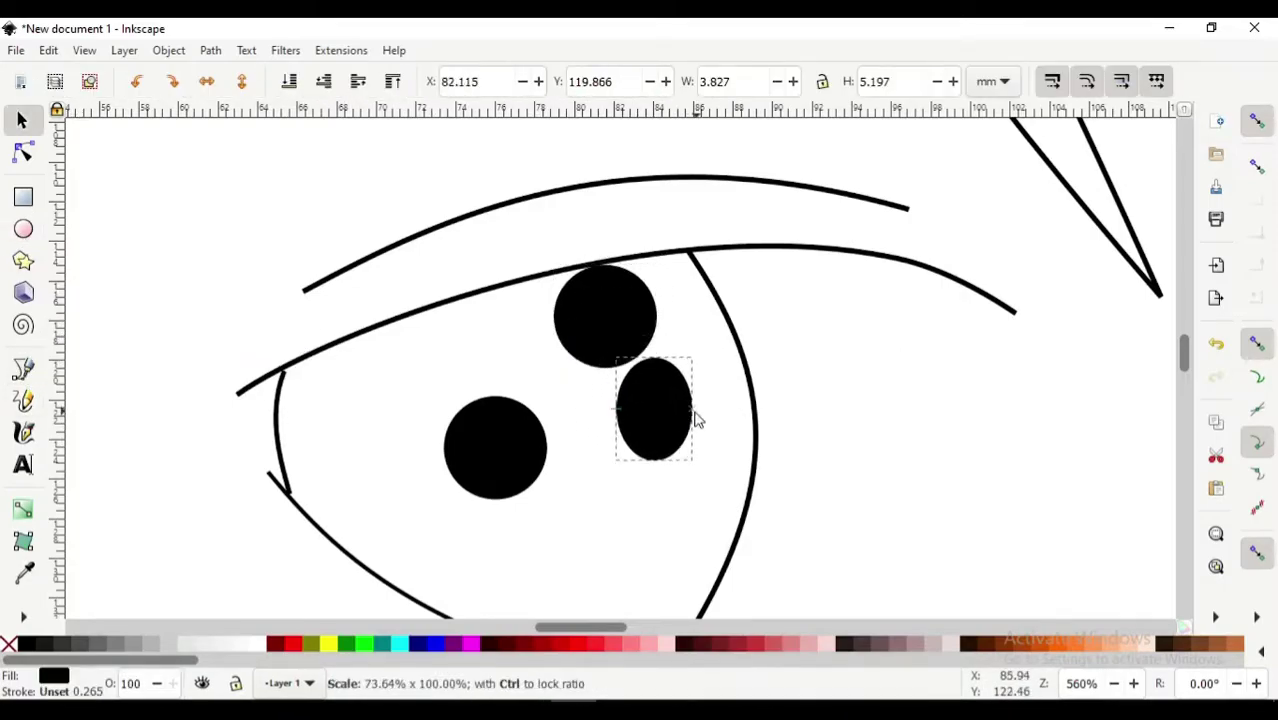
key(ctrl+d)
drag(697, 420, 709, 497)
- Select the mouth line's nodes, then clear the selection
ctrl+scroll(830, 496, down, 4)
ctrl+scroll(728, 434, up, 3)
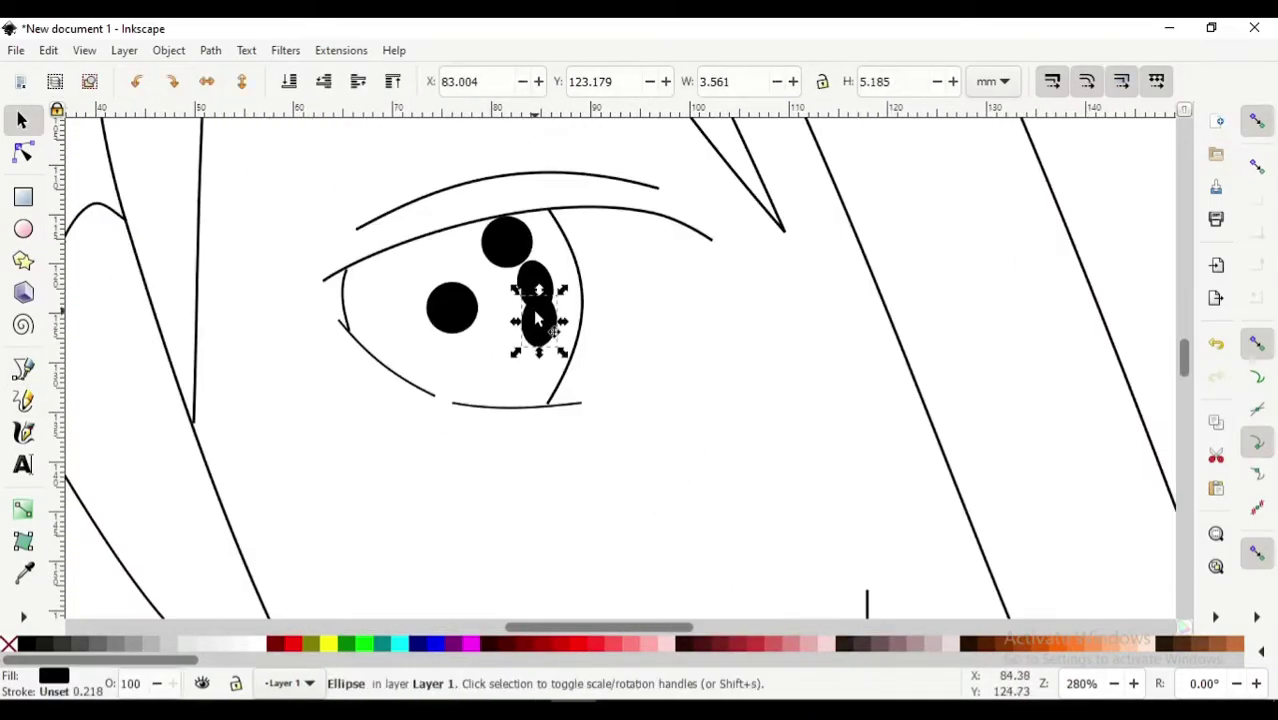
ctrl+scroll(658, 303, down, 2)
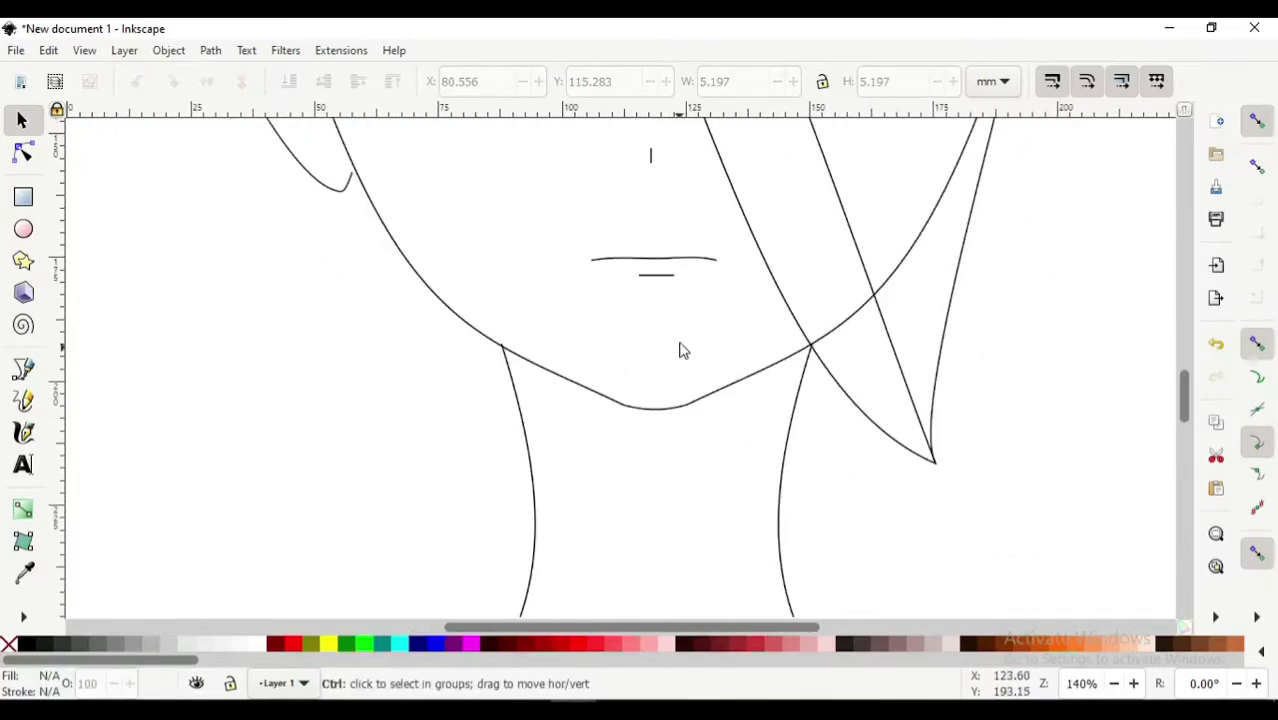
ctrl+scroll(679, 348, up, 2)
key(n)
click(636, 398)
key(s)
key(Escape)
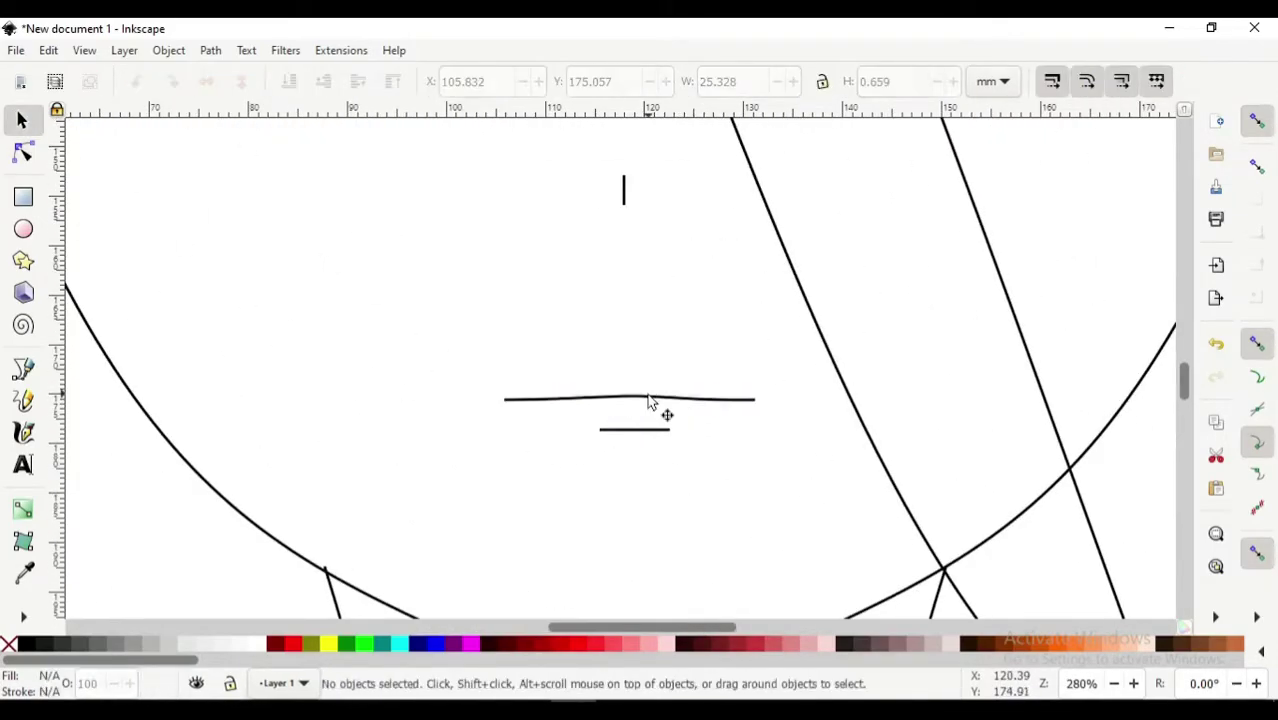
ctrl+scroll(870, 442, down, 3)
ctrl+scroll(507, 353, up, 3)
ctrl+scroll(507, 353, up, 2)
- Close the inner eye outline with a node at the eye's left corner
key(b)
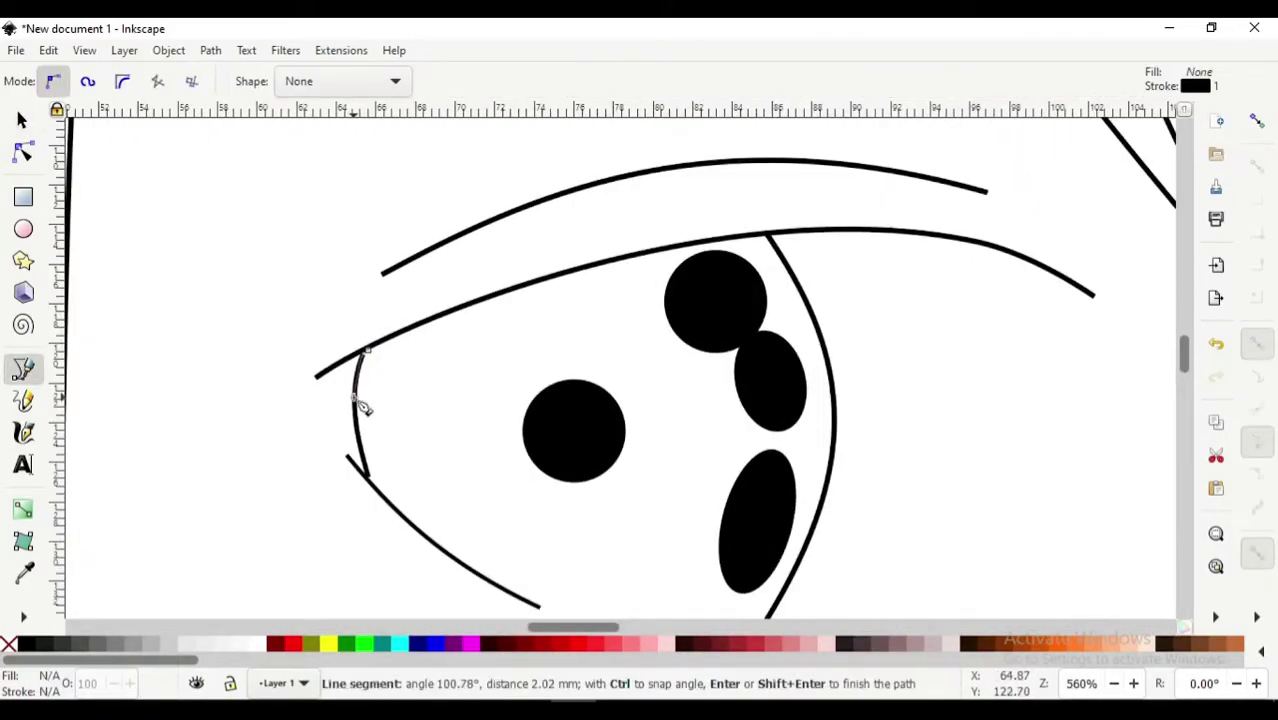
click(366, 474)
scroll(457, 487, down, 2)
click(367, 275)
key(n)
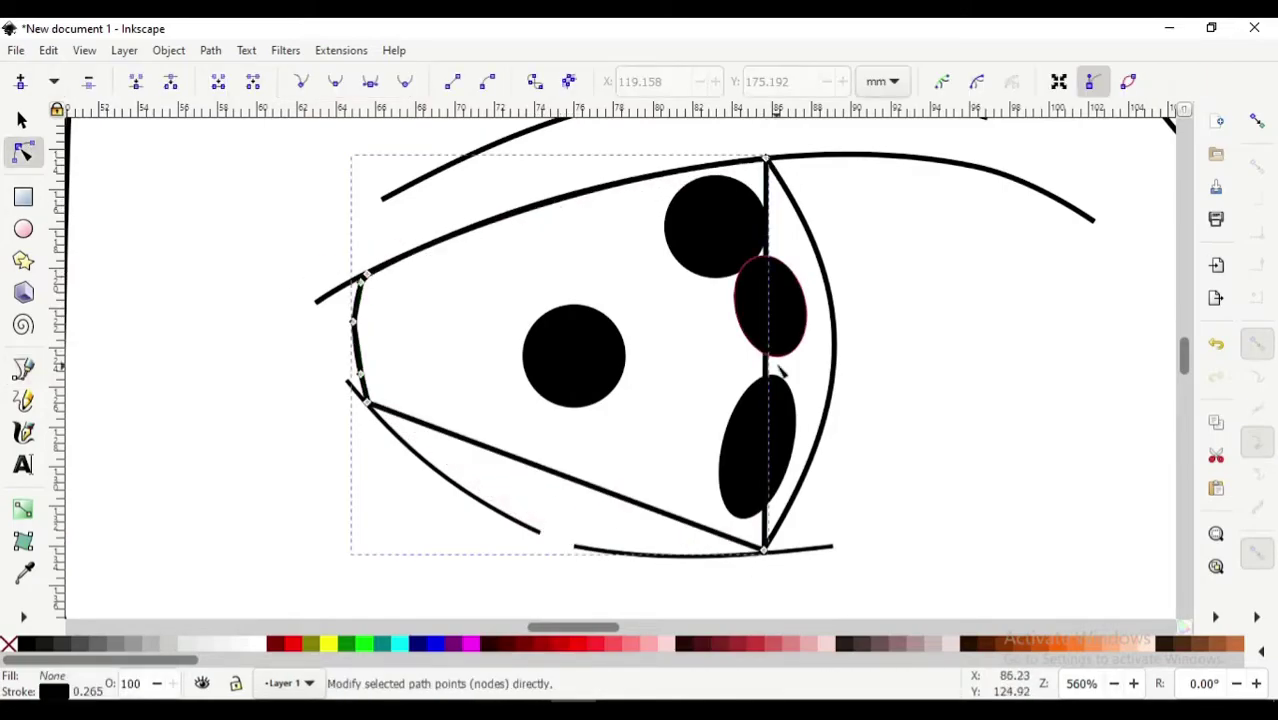
key(s)
key(Escape)
- Fill the inner eye shape mauve and lower it beneath the black dots
click(560, 553)
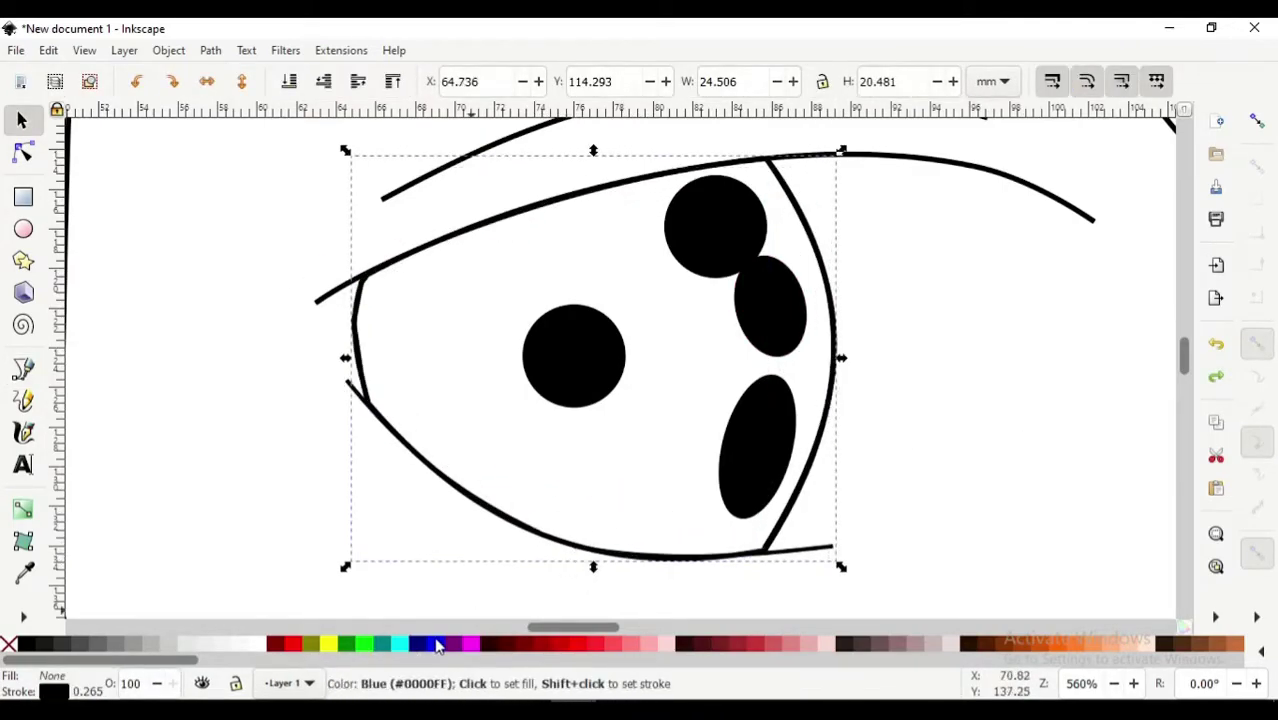
click(901, 645)
key(End)
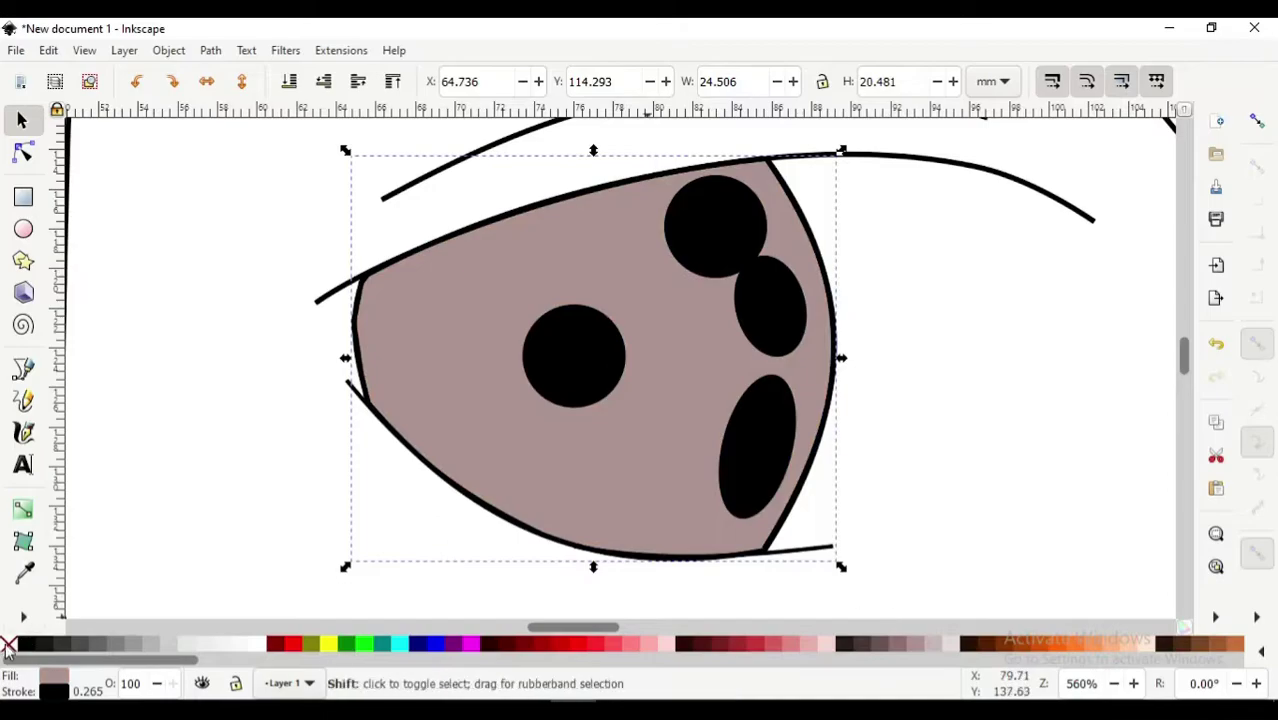
- Turn the three highlight shapes white
key(Tab)
click(250, 644)
key(b)
click(402, 437)
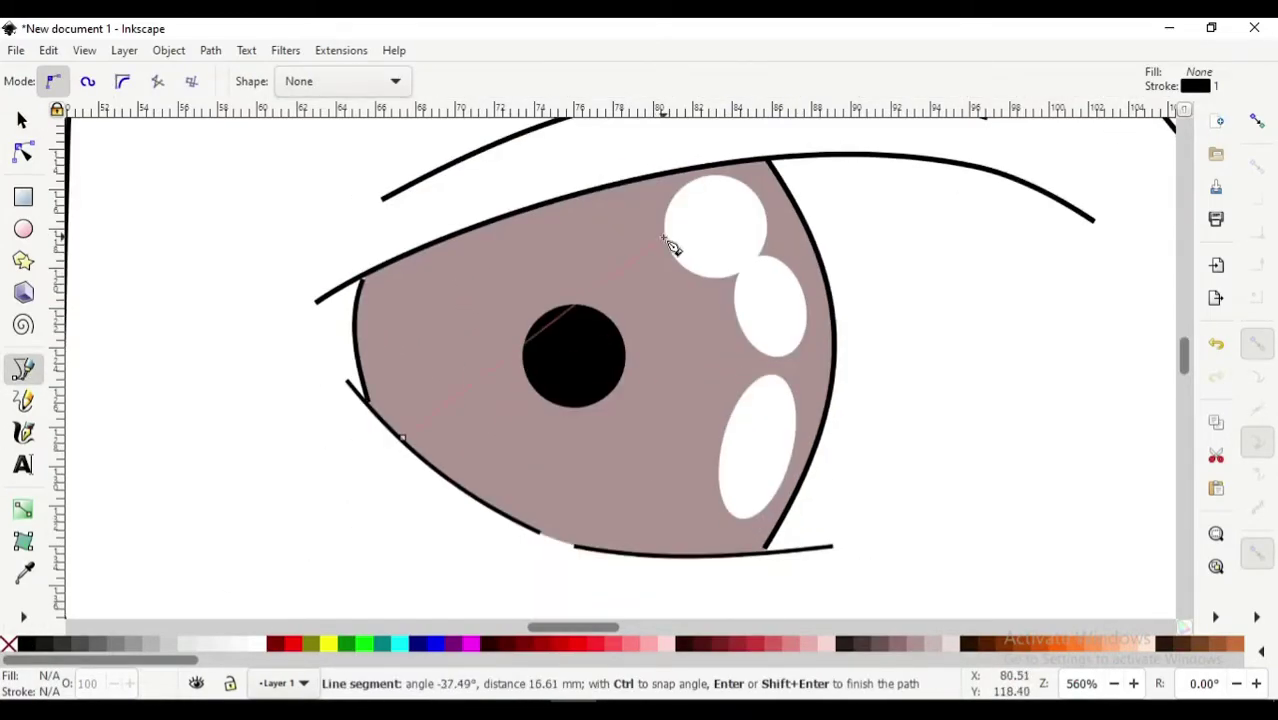
- Curve the new path into a round iris, fill it black and lower it
click(401, 440)
key(n)
drag(768, 536, 770, 162)
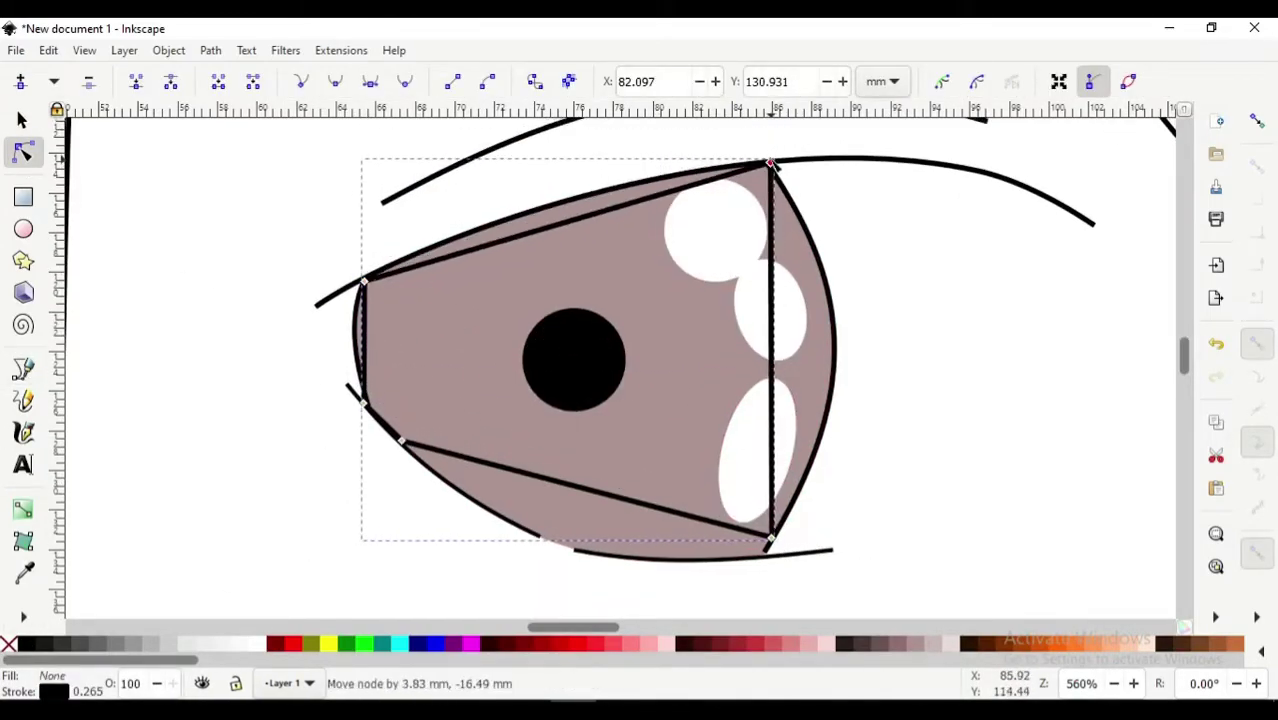
drag(566, 221, 560, 205)
drag(770, 350, 832, 350)
drag(364, 340, 352, 340)
drag(517, 488, 470, 525)
key(s)
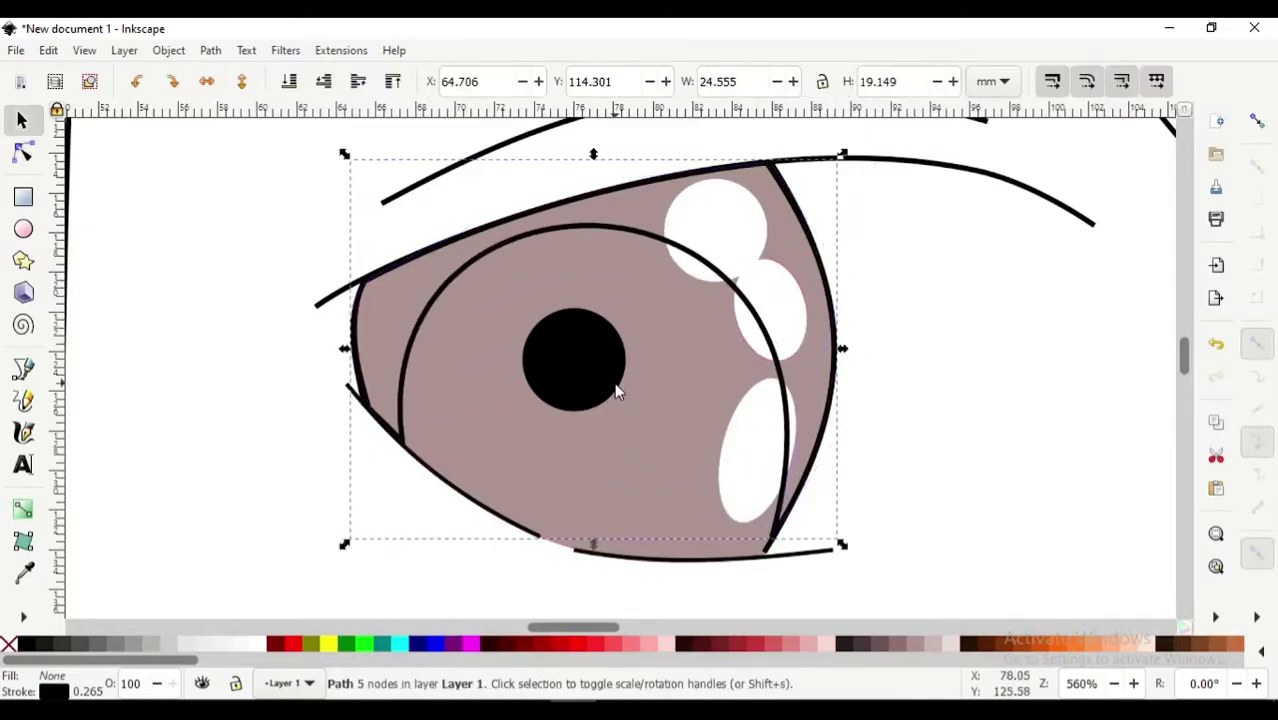
click(30, 644)
key(Page_Down)
key(Page_Down)
- Draw a flat white ellipse along the bottom of the iris
key(Escape)
key(e)
drag(531, 478, 759, 548)
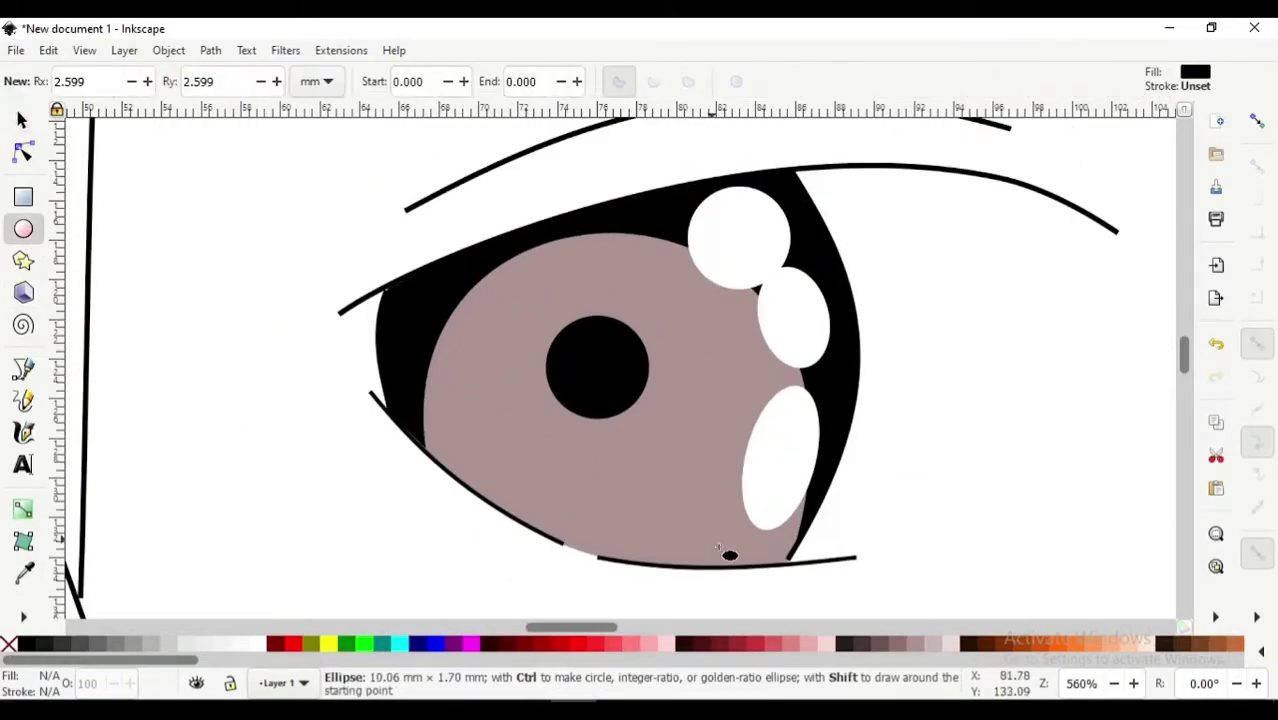
key(s)
key(d)
click(765, 495)
- Lower the white ellipse's opacity in Fill and Stroke so it's mostly transparent
key(s)
right_click(1032, 330)
click(1107, 541)
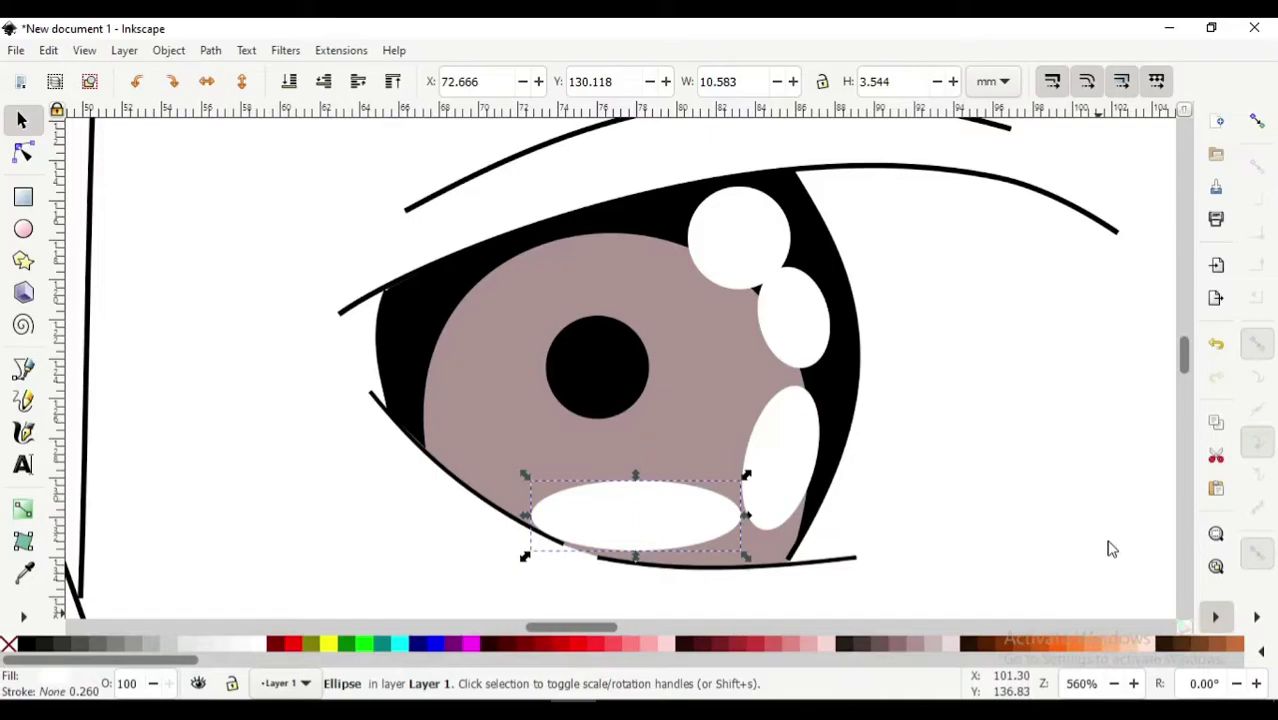
drag(1100, 389, 975, 389)
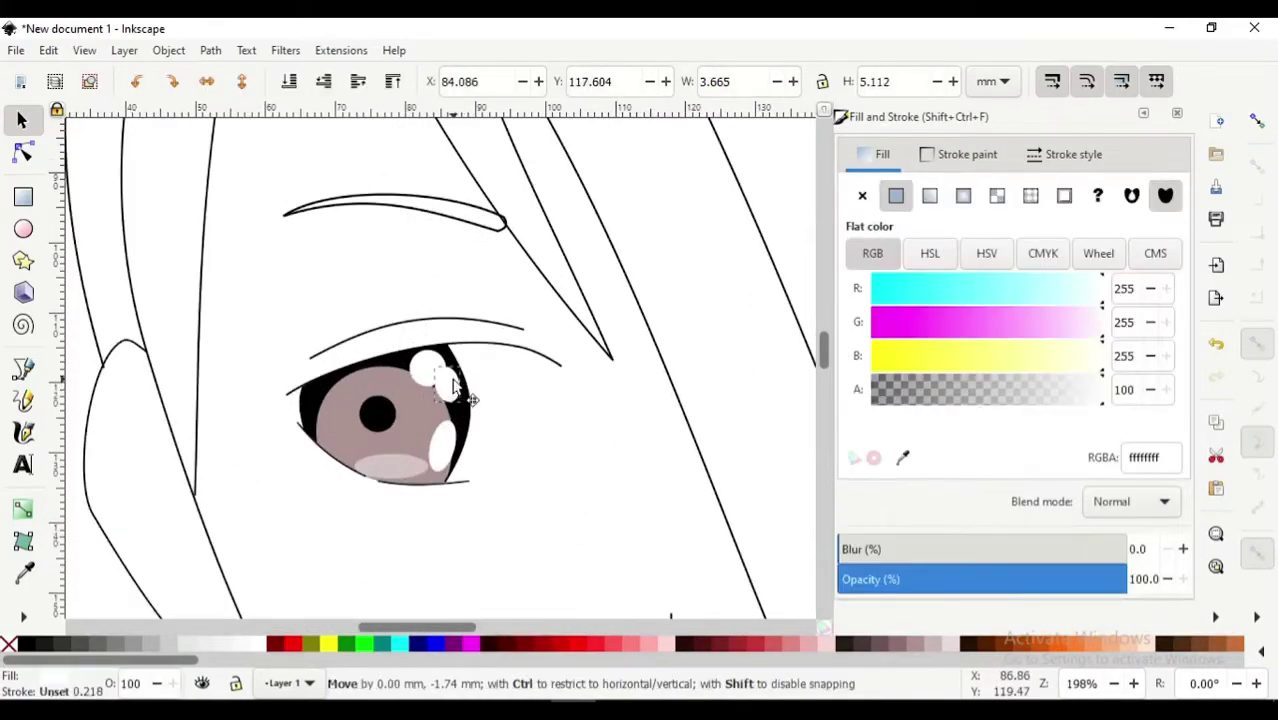
- Trace the hair outline over the crown and long side strand
scroll(650, 460, down, 2)
double_click(593, 422)
ctrl+scroll(593, 422, up, 1)
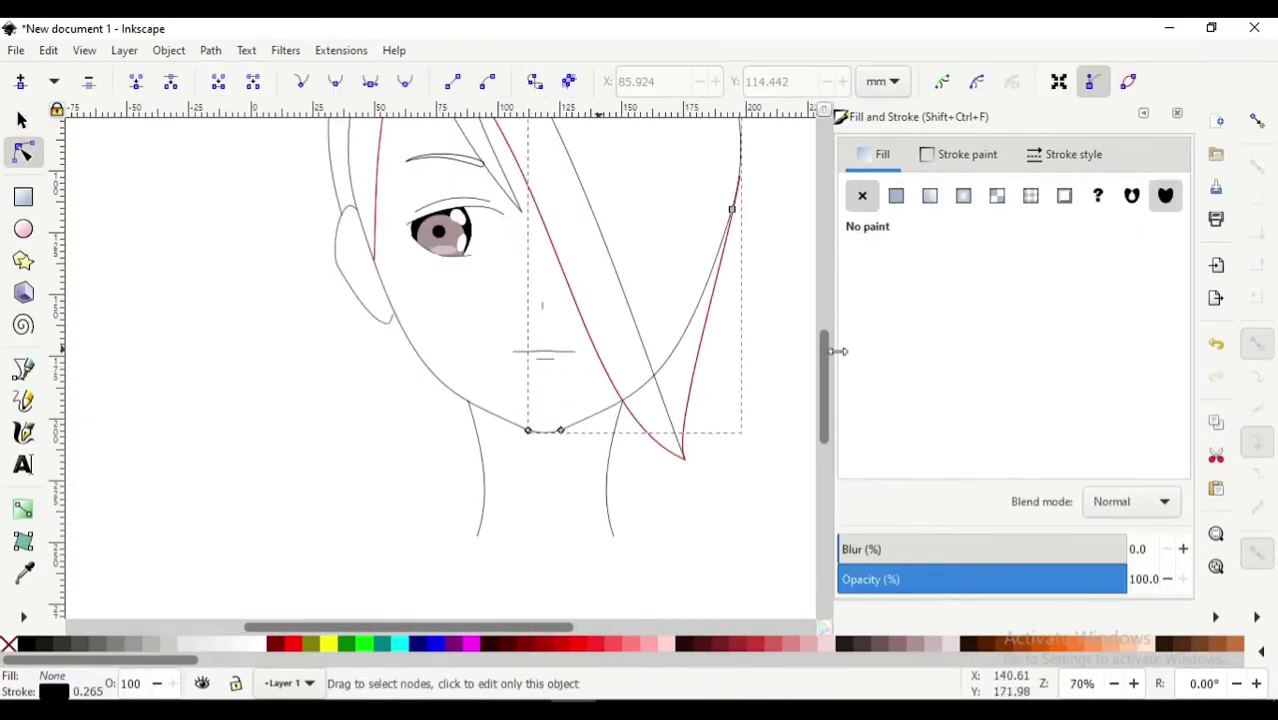
scroll(740, 430, up, 3)
key(s)
scroll(700, 400, up, 2)
key(b)
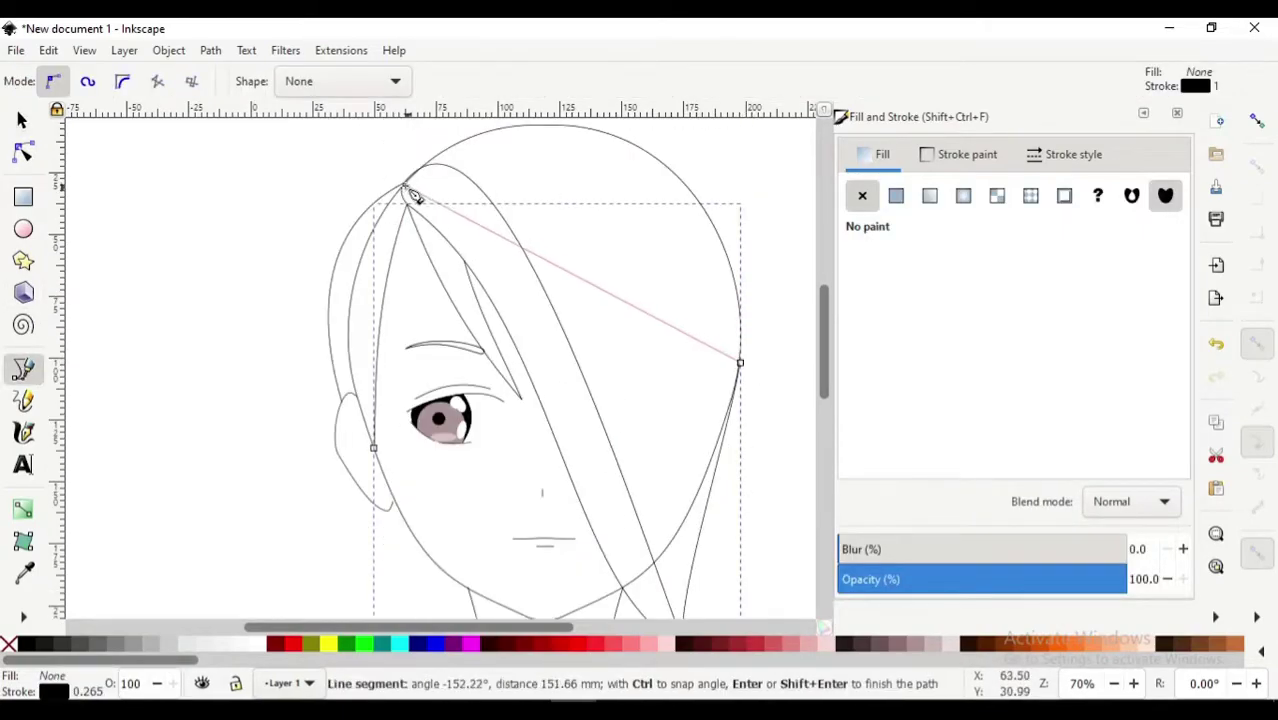
double_click(341, 398)
- Bend the hair outline's segments to follow the top of the head
key(n)
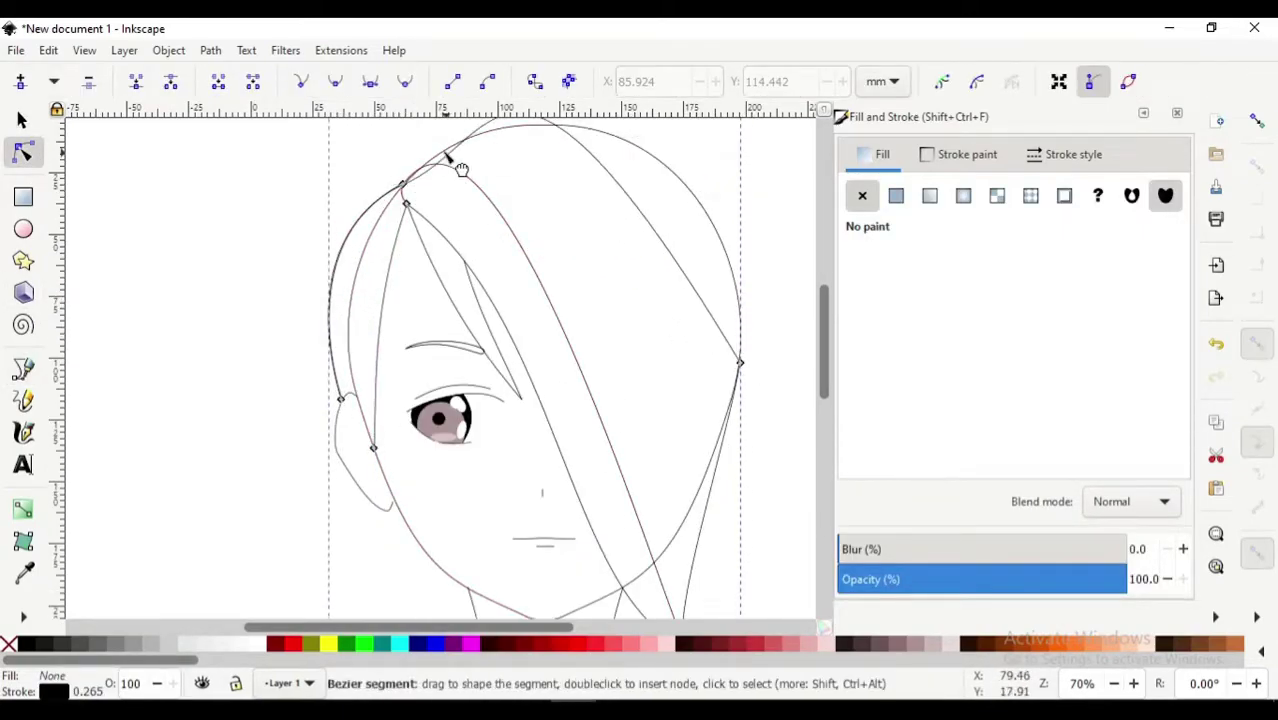
drag(447, 158, 527, 147)
scroll(527, 297, up, 3)
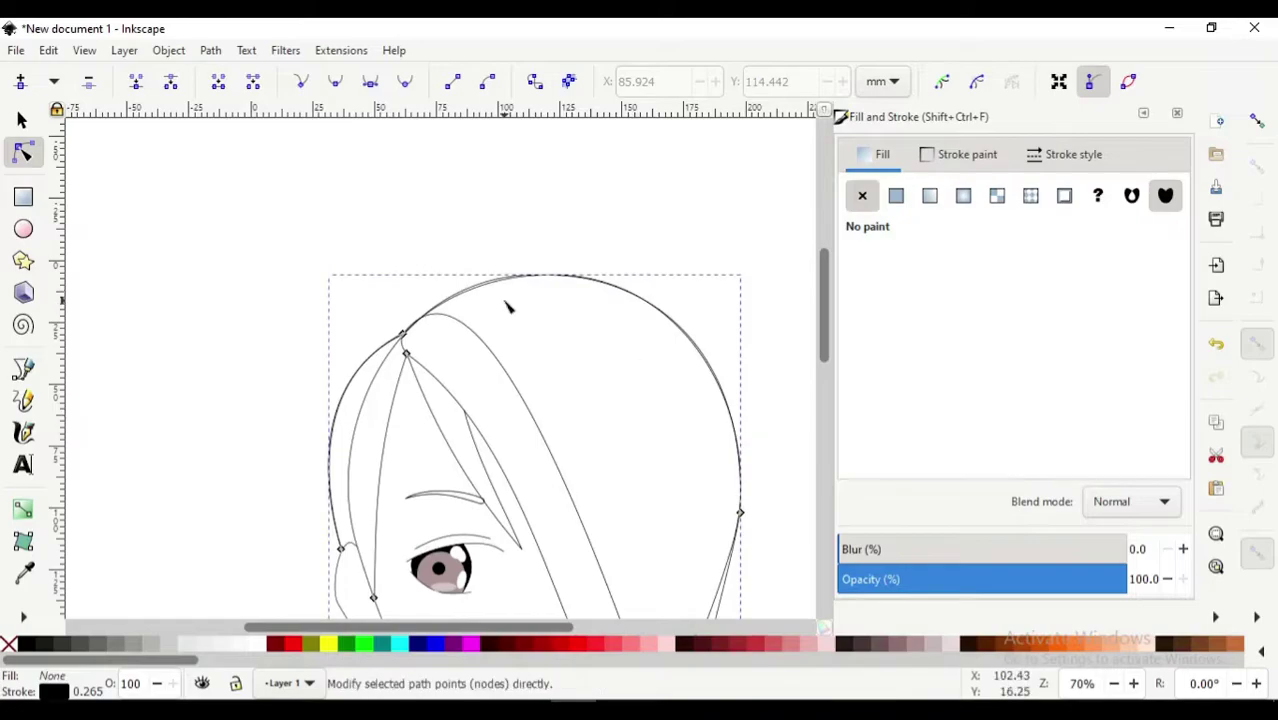
ctrl+scroll(508, 307, up, 2)
drag(539, 234, 371, 225)
scroll(522, 282, right, 3)
drag(712, 248, 714, 242)
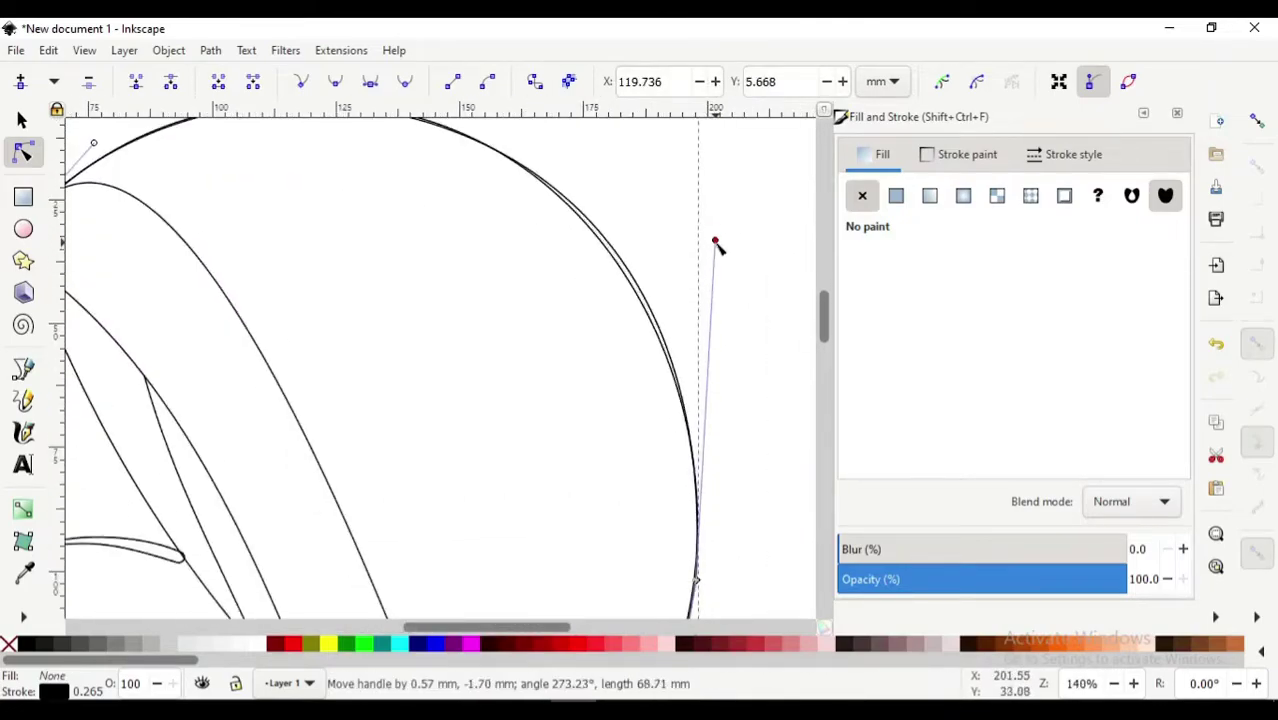
scroll(560, 328, up, 2)
drag(482, 203, 516, 194)
ctrl+scroll(391, 302, down, 3)
- Fill the hair shape with pale mauve c8b7b7
key(s)
ctrl+scroll(568, 448, up, 1)
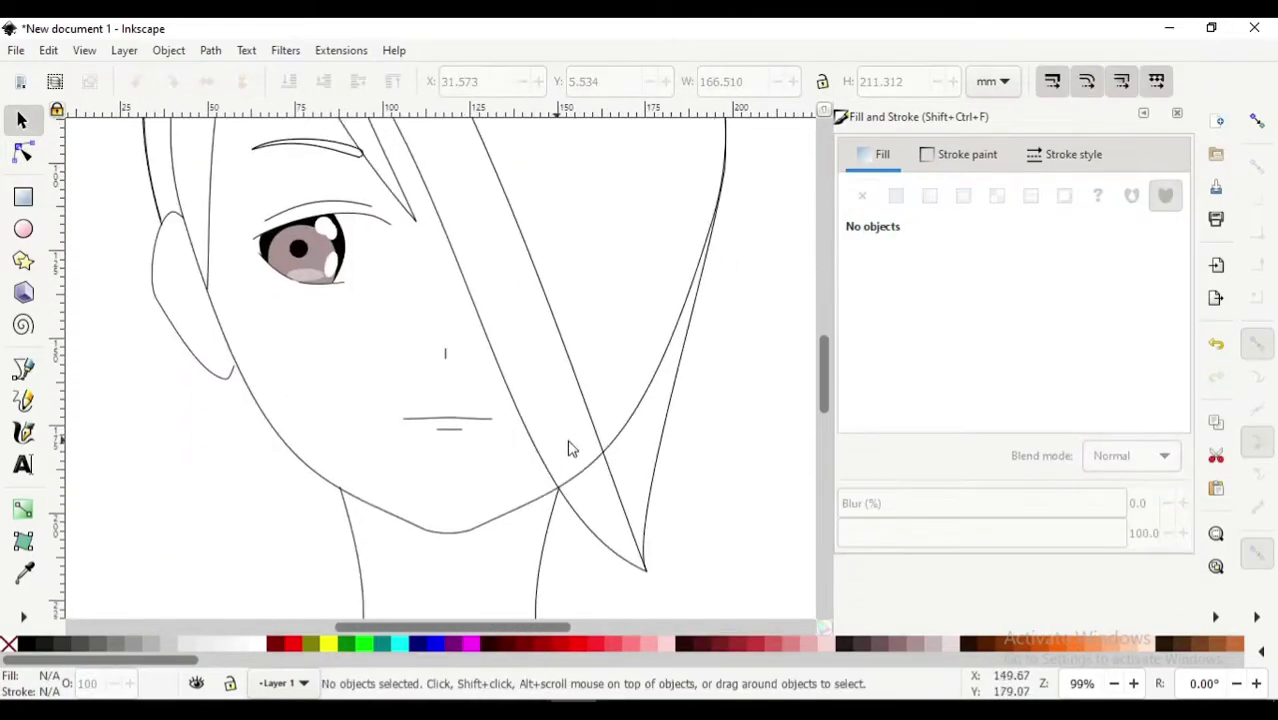
click(647, 462)
click(1204, 645)
- Select another hair strand path, then clear the selection
ctrl+scroll(629, 443, down, 3)
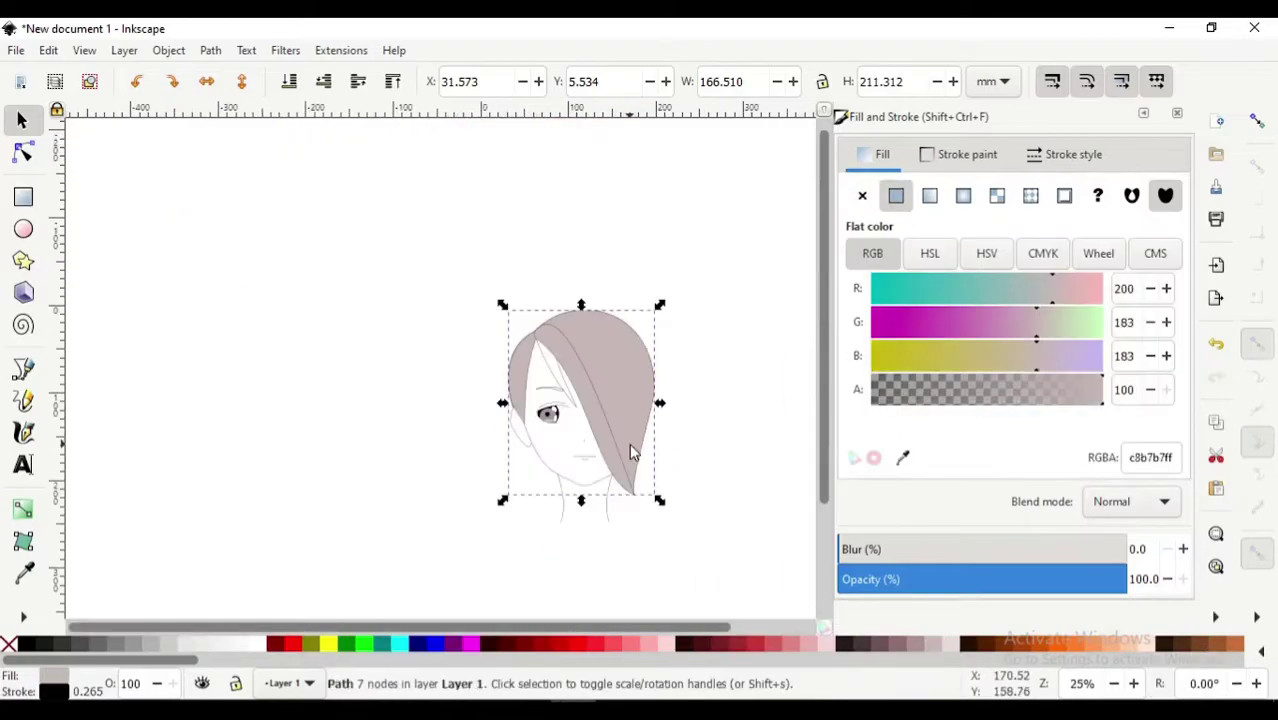
ctrl+scroll(508, 357, up, 2)
click(508, 357)
ctrl+scroll(508, 357, up, 2)
key(b)
key(s)
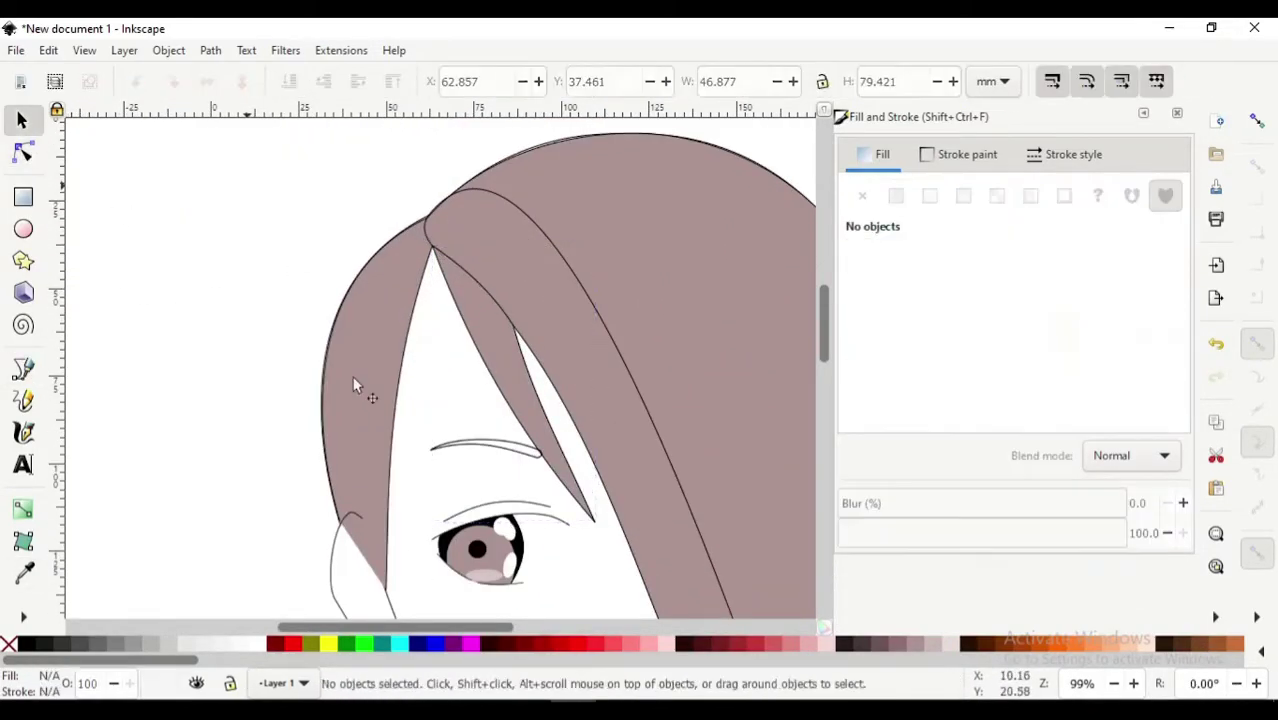
ctrl+scroll(357, 380, down, 1)
- Draw and close a new hair path along the hair edge
key(b)
click(607, 537)
scroll(450, 350, up, 4)
click(359, 240)
key(n)
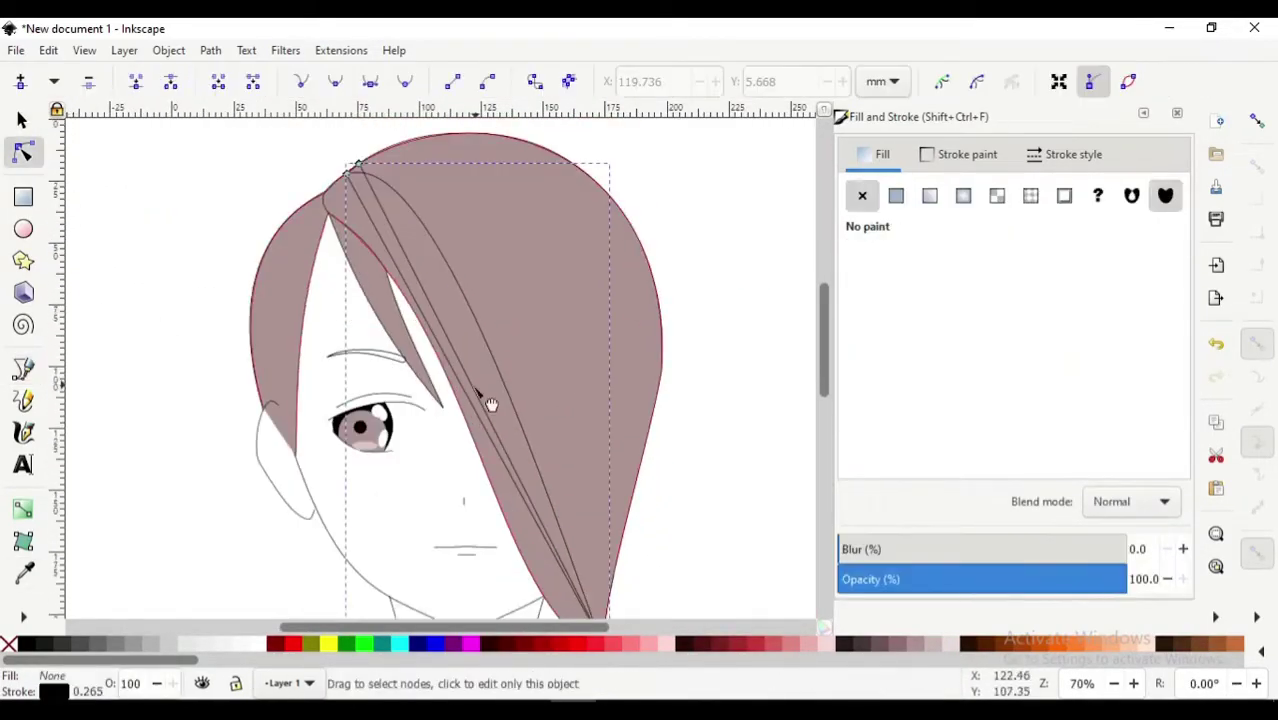
scroll(568, 440, down, 4)
scroll(517, 402, up, 3)
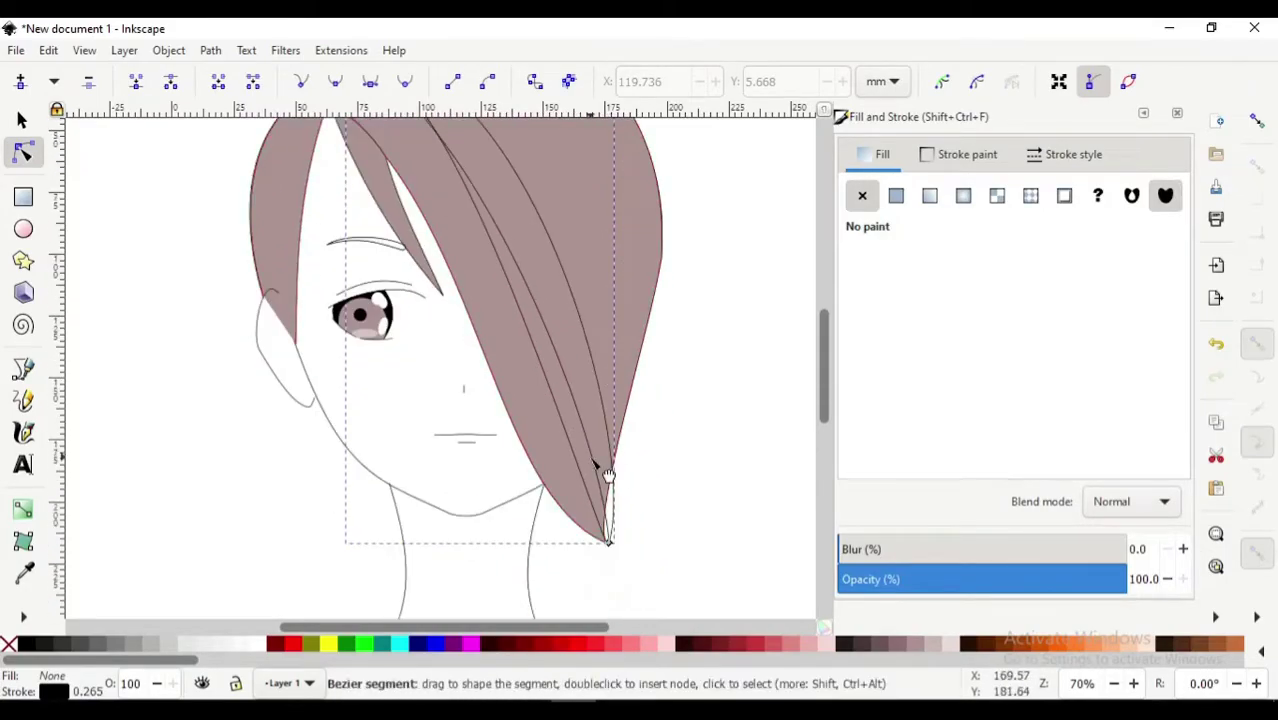
key(s)
key(Escape)
- Select the hair shape to check its fill colour
key(b)
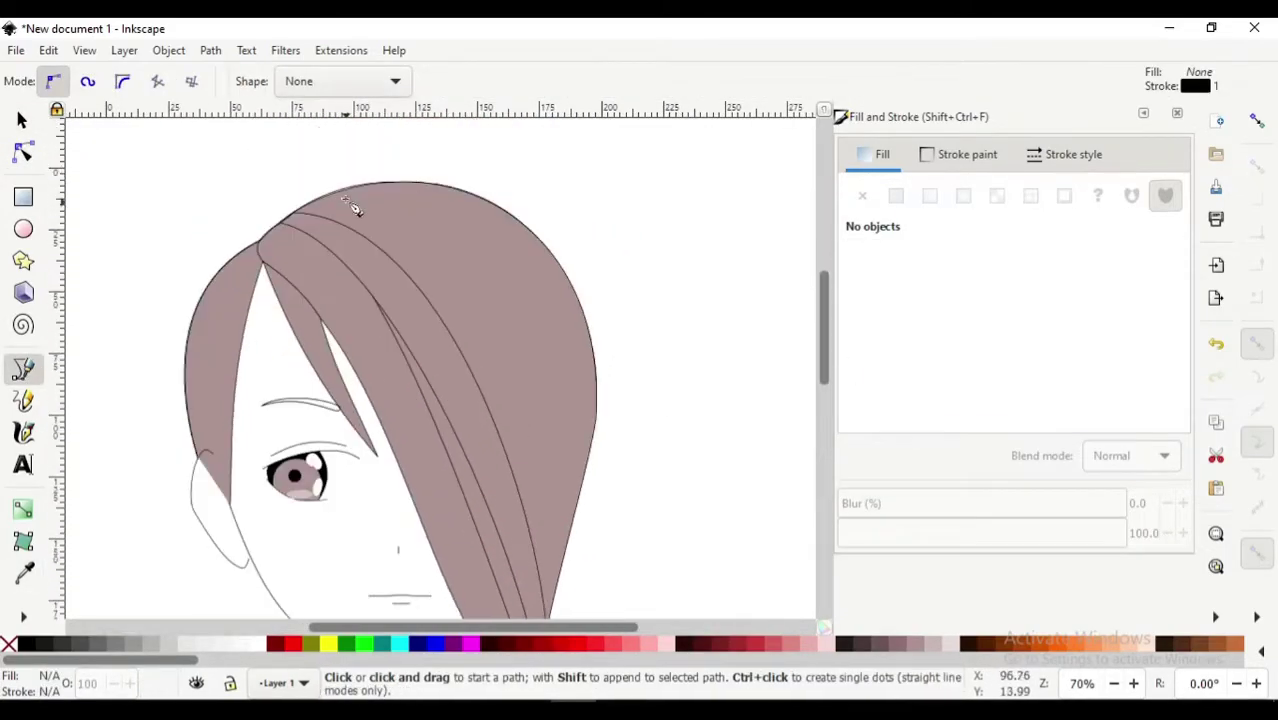
key(n)
click(333, 198)
scroll(333, 198, up, 2)
scroll(296, 256, down, 2)
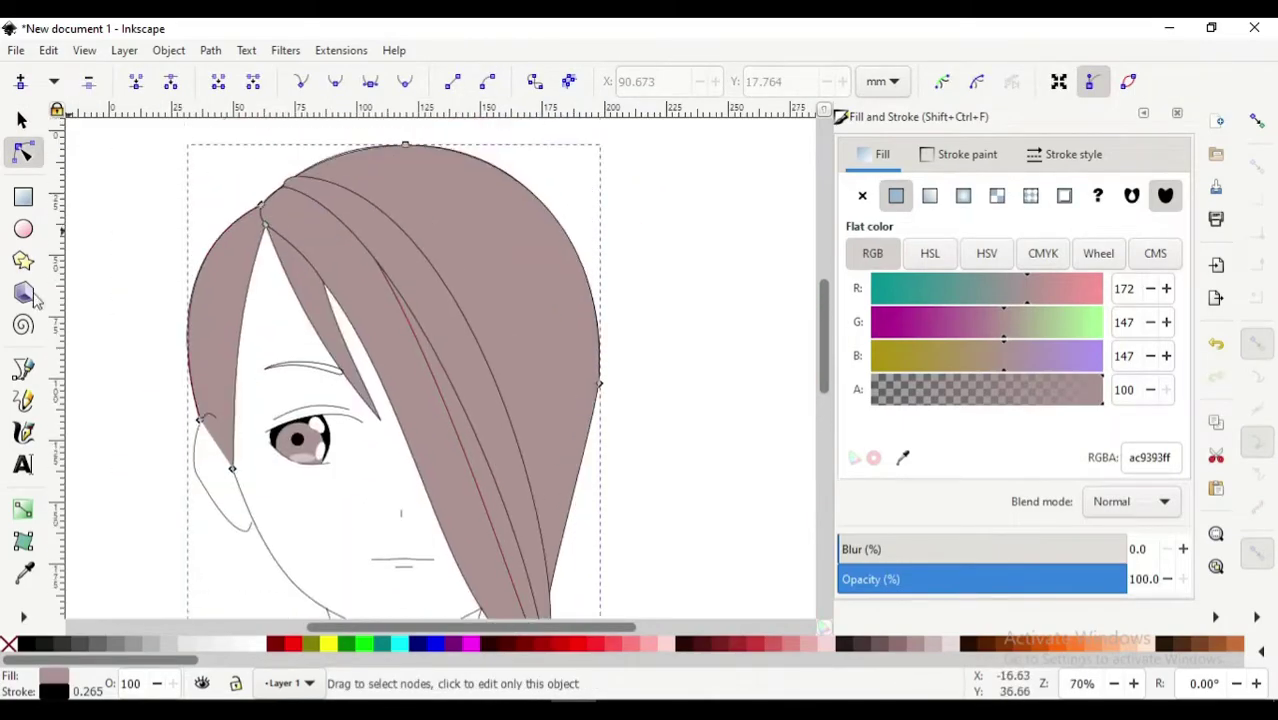
- Draw a new fringe strand and fill it with the dropper-sampled mauve ac9393
key(b)
click(452, 260)
double_click(545, 545)
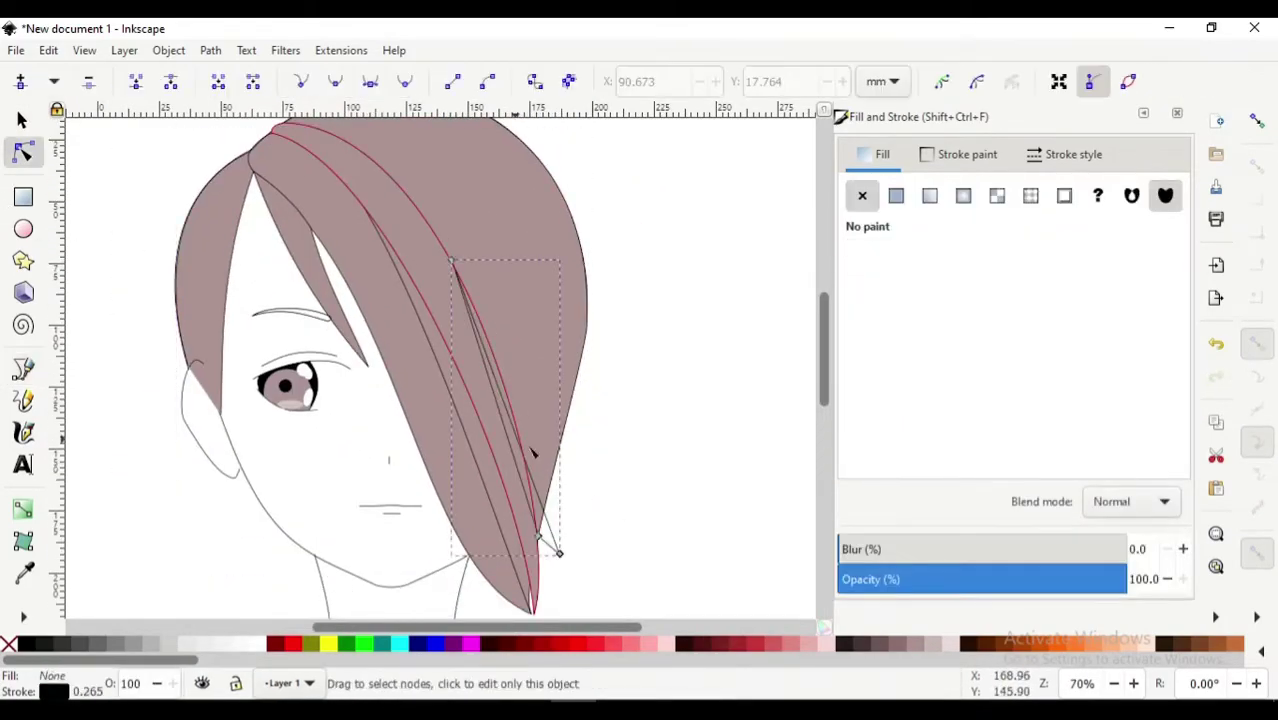
key(d)
click(556, 357)
key(s)
key(Escape)
scroll(498, 452, left, 4)
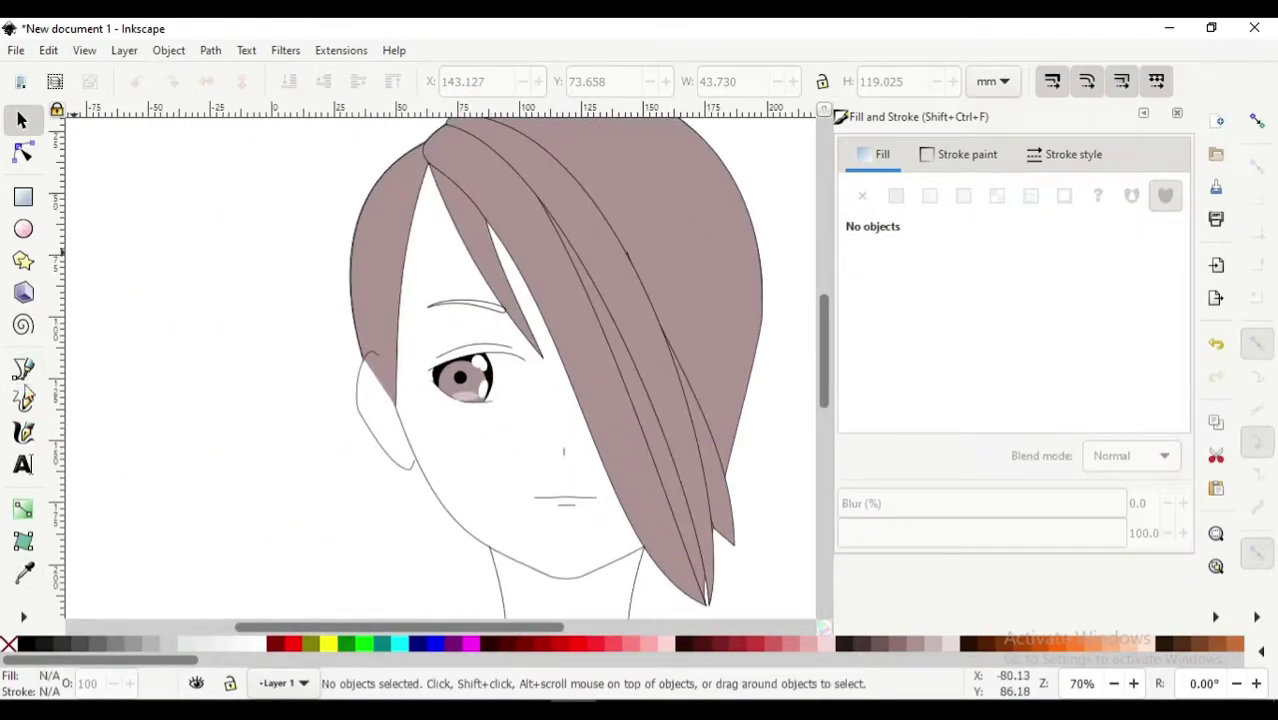
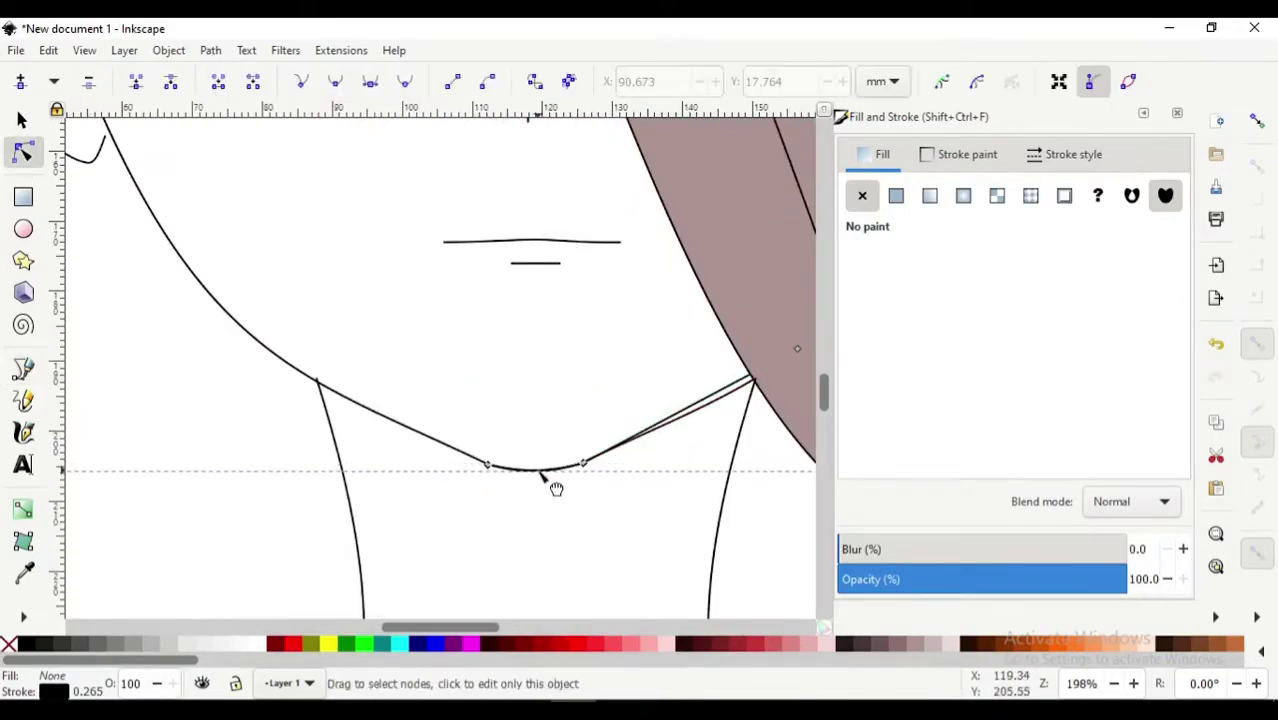
- Give the face a flat fill and lighten it to pale skin tone fff4dfff using the HSL/HSV sliders
scroll(553, 485, right, 3)
key(s)
scroll(533, 530, down, 4)
click(896, 195)
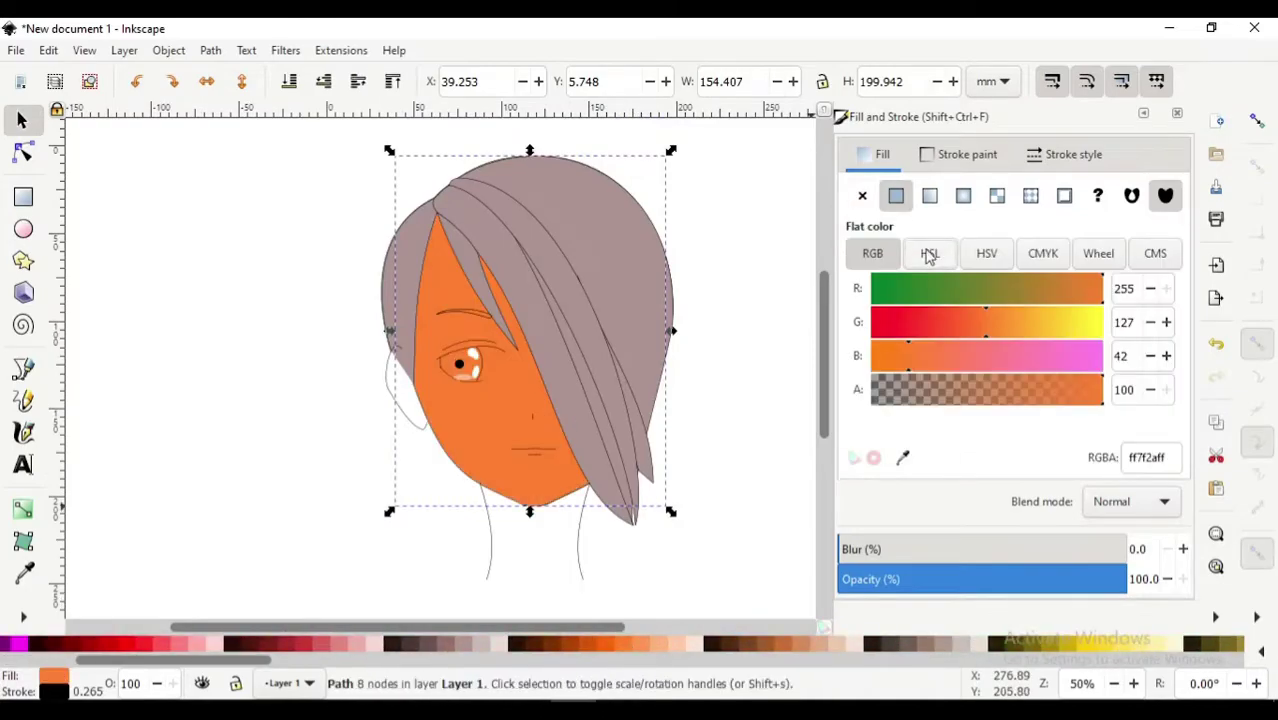
click(929, 253)
drag(1000, 355, 1098, 355)
click(986, 253)
mouse_move(950, 322)
mouse_down()
mouse_move(899, 322)
mouse_move(899, 289)
mouse_up()
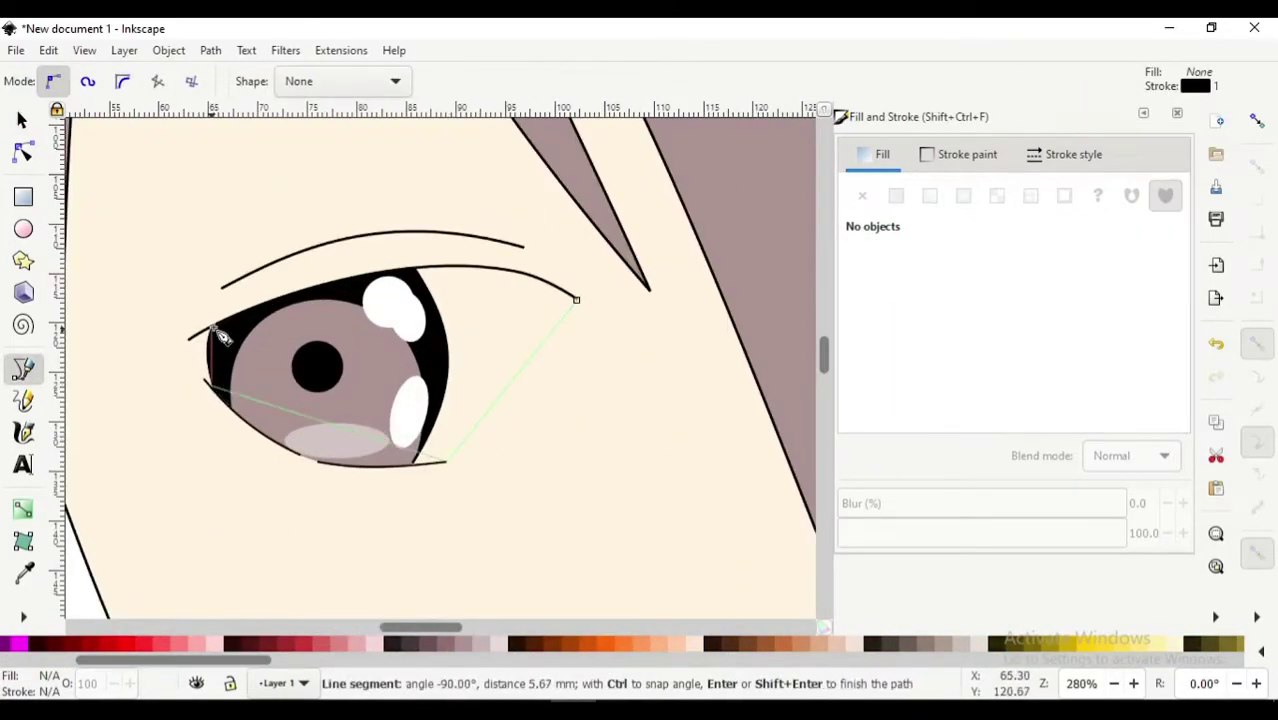
- Close the eye-white outline, fill it white and reshape its bottom curve
click(216, 330)
key(n)
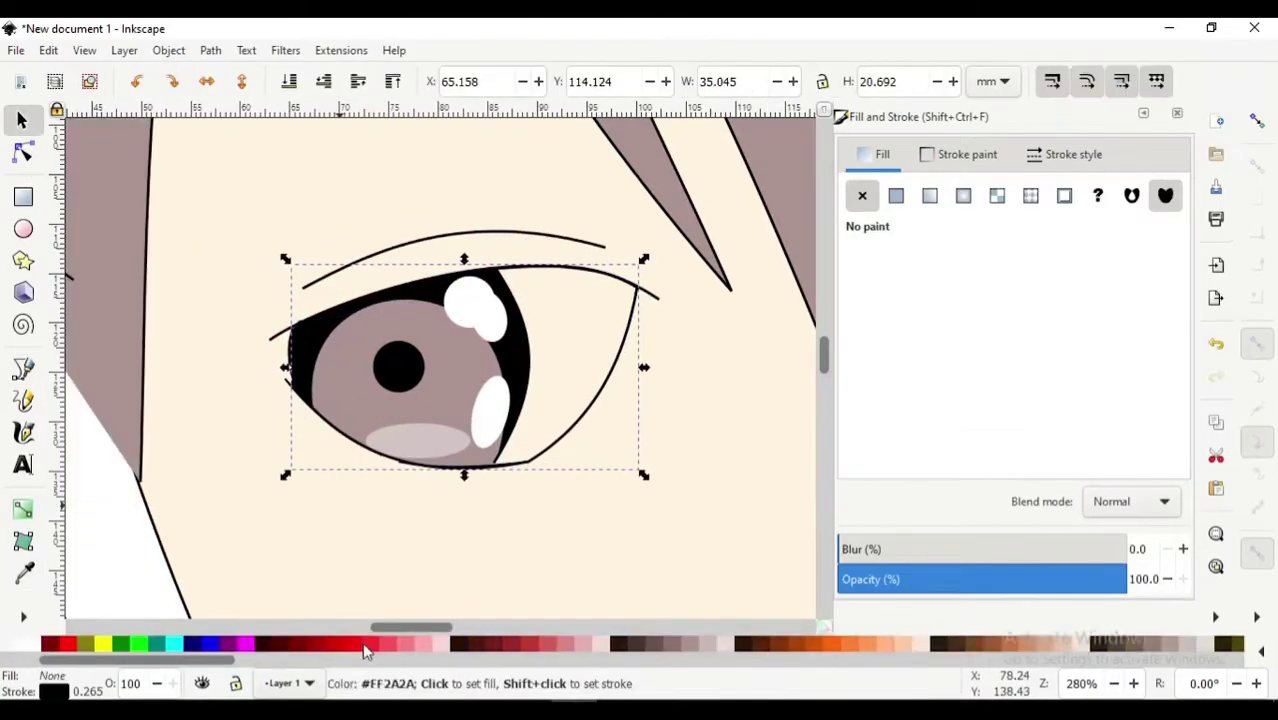
click(235, 643)
scroll(425, 480, up, 2)
drag(391, 455, 405, 476)
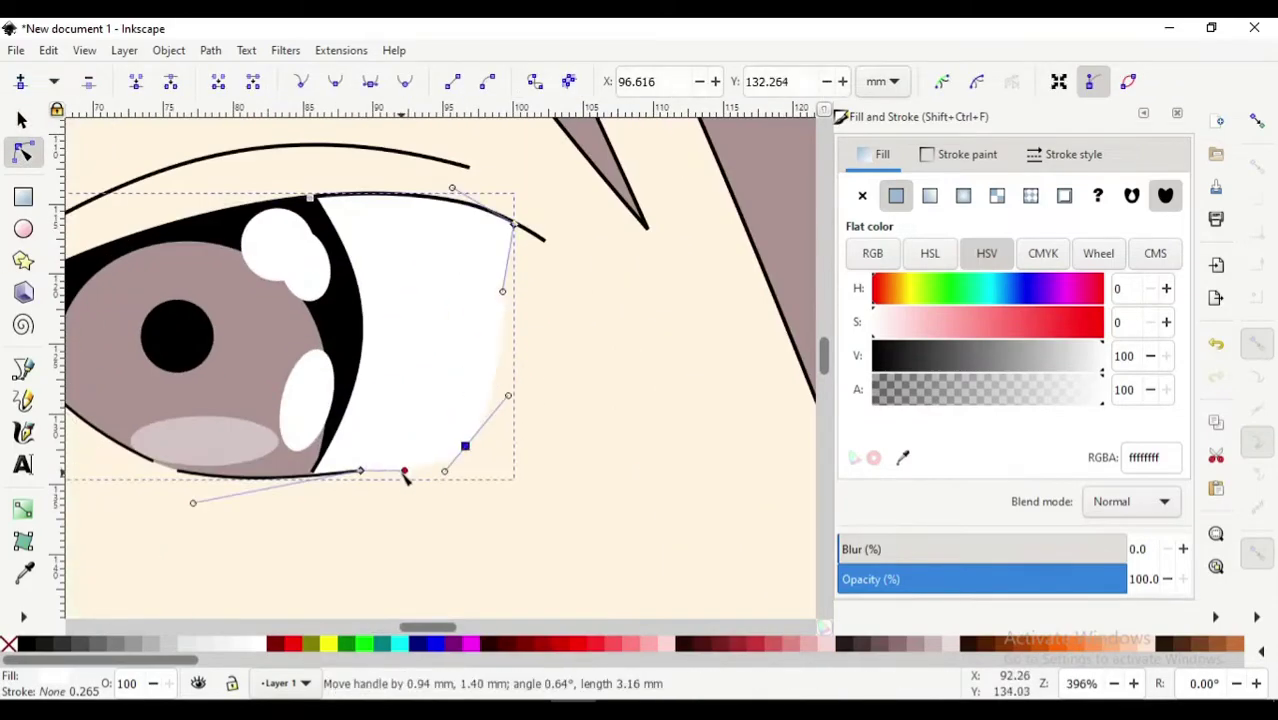
- Paste the hair's mauve style onto the eyebrow
key(s)
scroll(499, 491, down, 3)
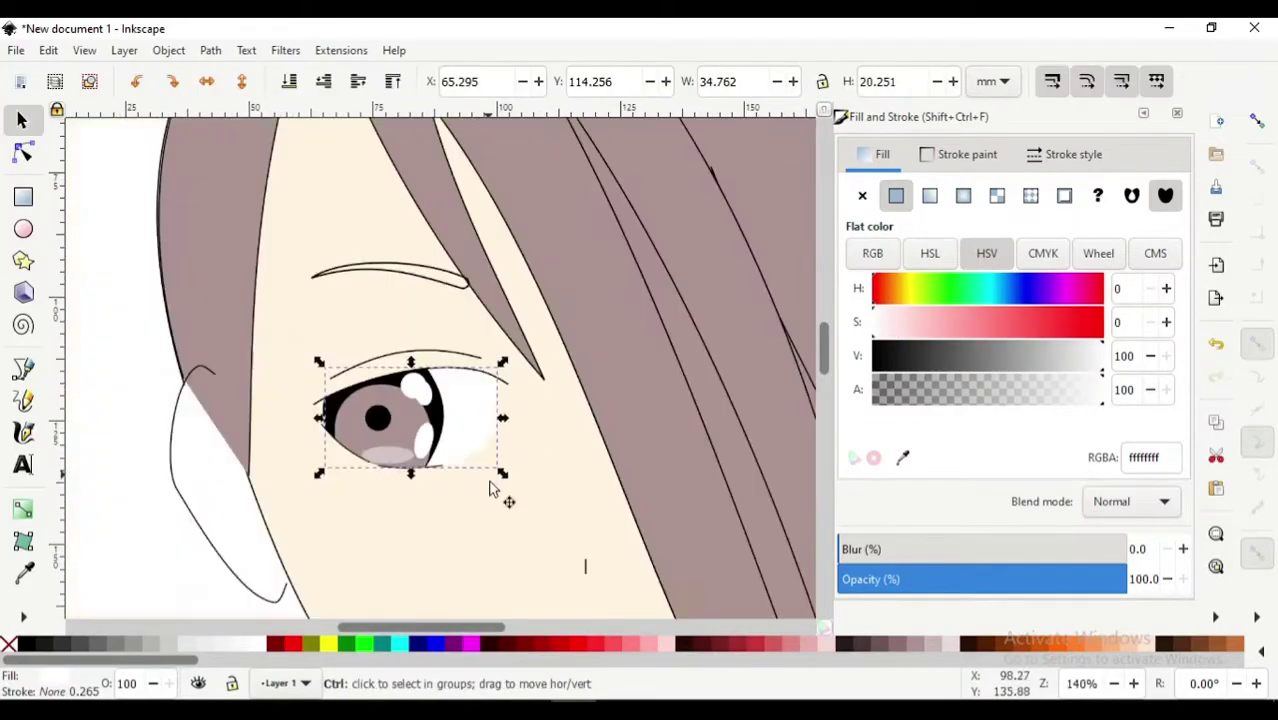
scroll(505, 451, down, 2)
scroll(422, 309, up, 1)
click(422, 305)
key(ctrl+shift+v)
- Give the ear the face's skin colour with the Dropper
click(281, 503)
scroll(281, 503, up, 1)
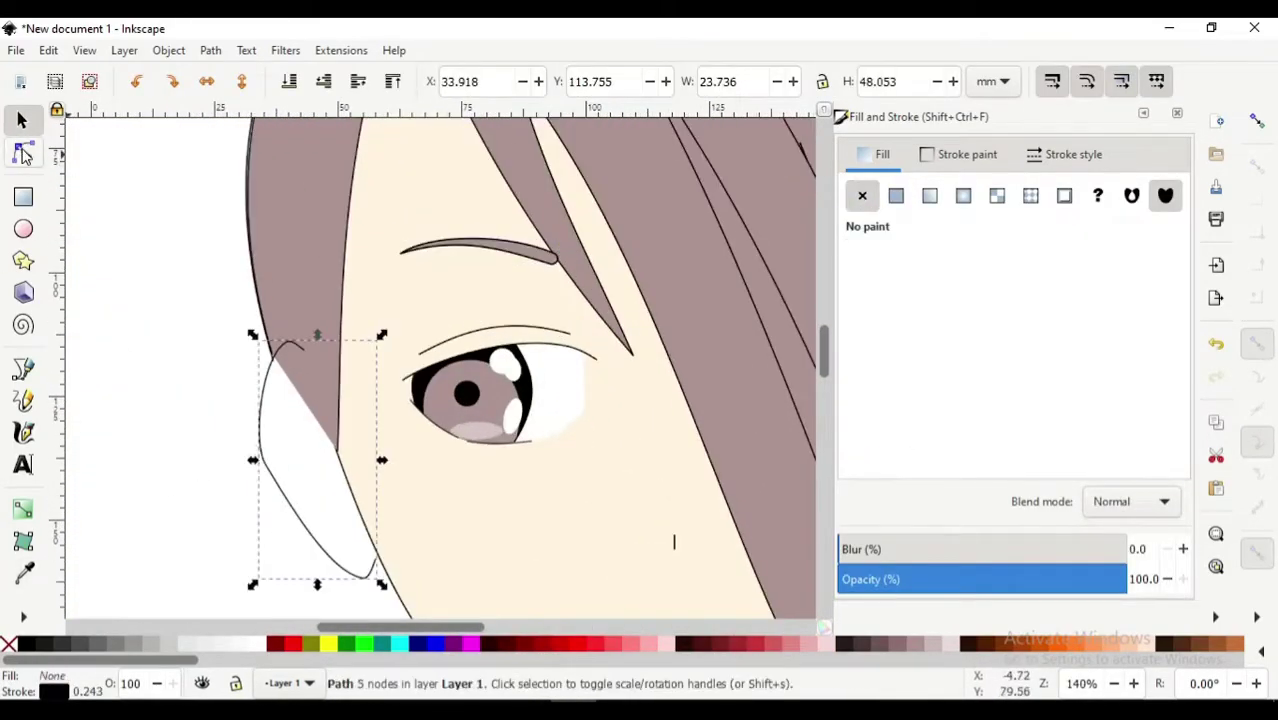
key(b)
key(n)
scroll(355, 543, up, 1)
key(d)
click(410, 447)
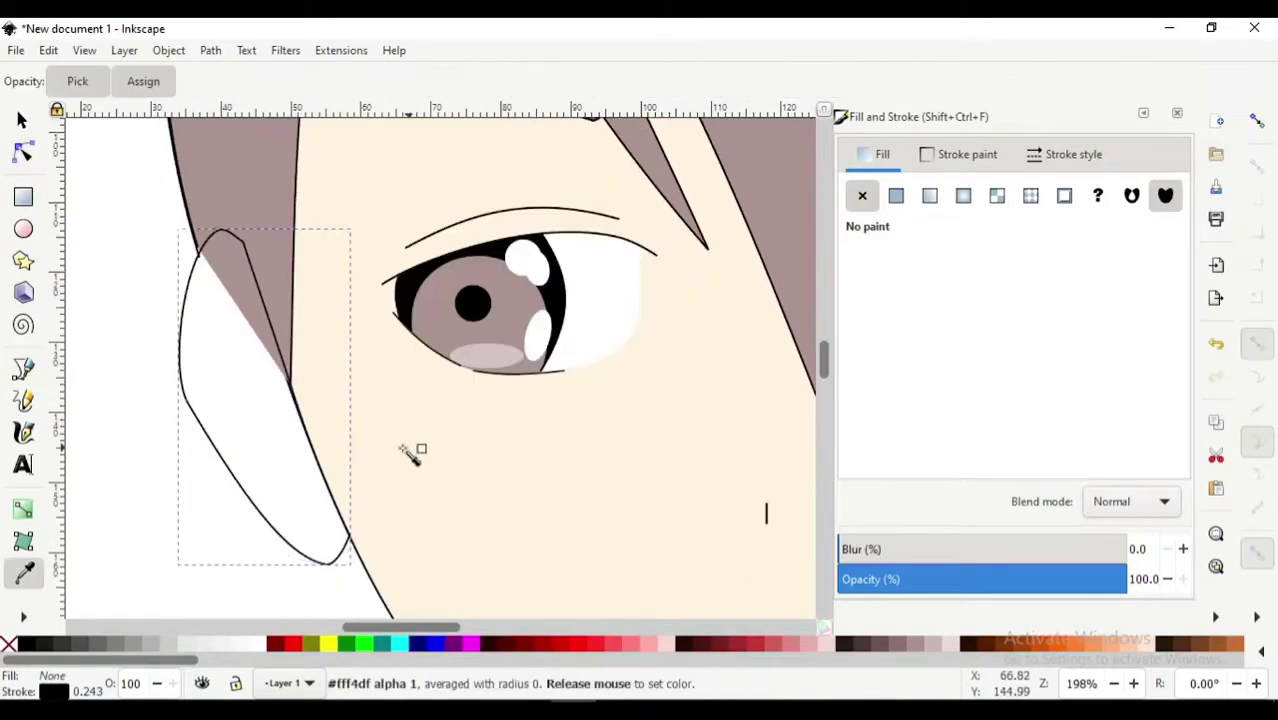
key(s)
scroll(410, 447, down, 1)
scroll(473, 451, down, 2)
key(Escape)
- Draw two inner-ear lines with the Pen tool
scroll(270, 335, up, 3)
key(b)
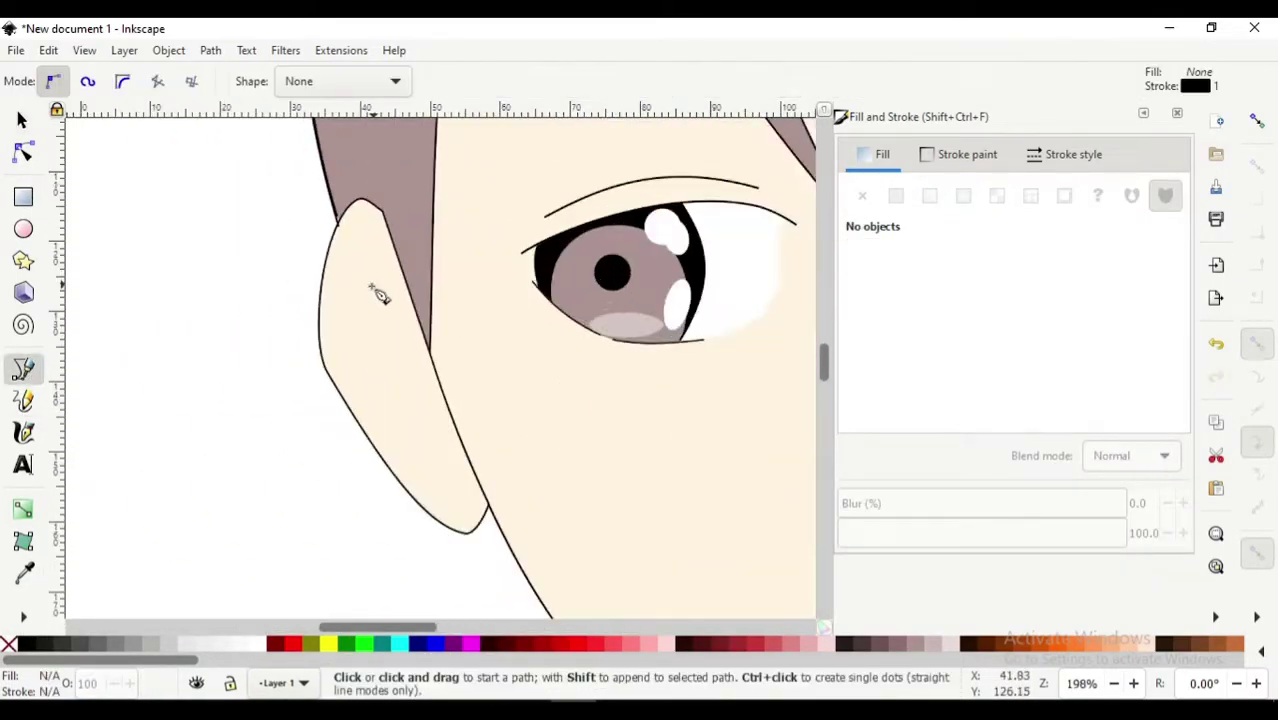
click(356, 248)
double_click(384, 326)
key(n)
key(b)
click(362, 270)
double_click(378, 414)
key(n)
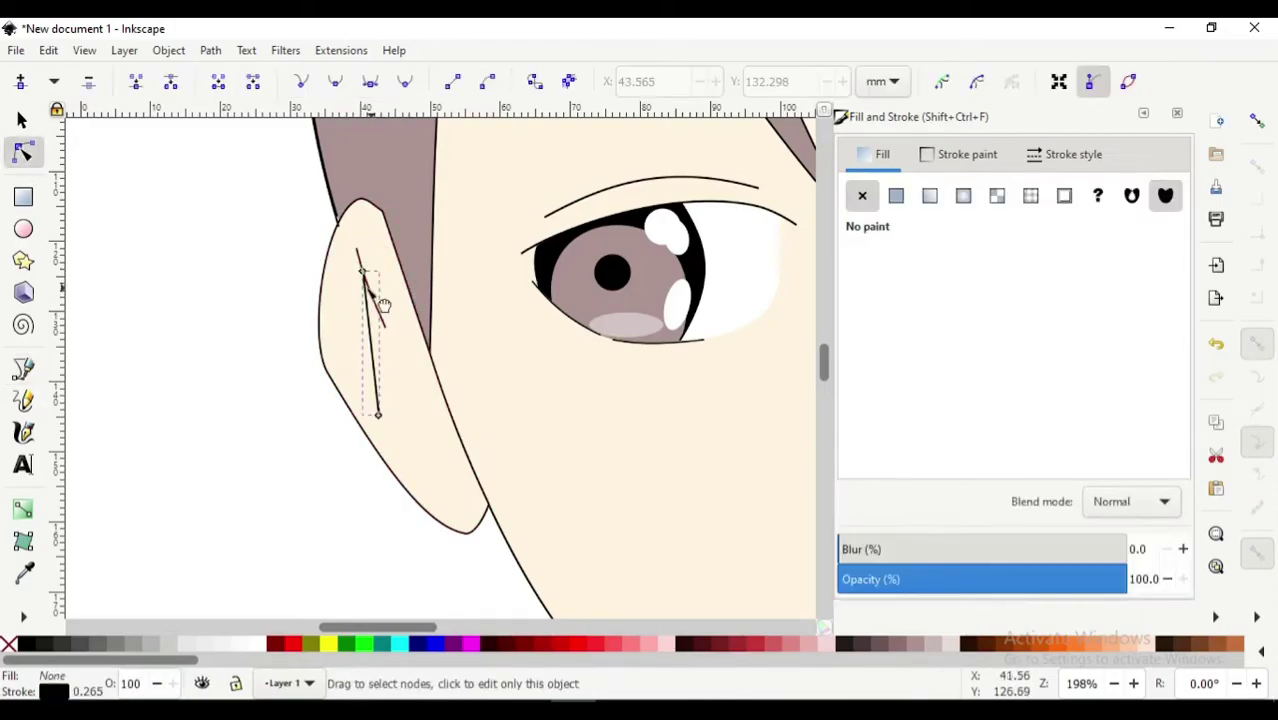
key(s)
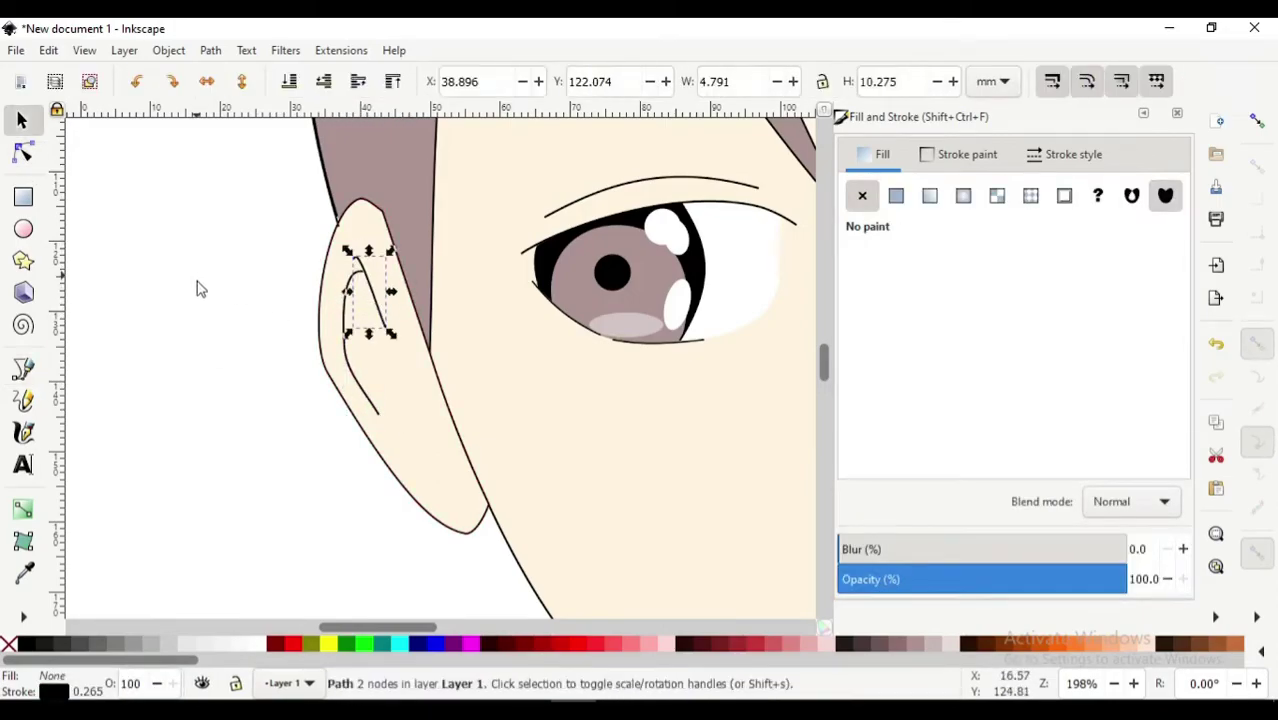
- Start the neck outline below the jaw with the Pen tool
scroll(231, 434, down, 5)
scroll(328, 448, up, 2)
key(b)
click(316, 312)
click(325, 447)
- Finish the neck outline with a curved bottom edge and paste the skin colour onto it
click(1257, 121)
drag(462, 448, 414, 476)
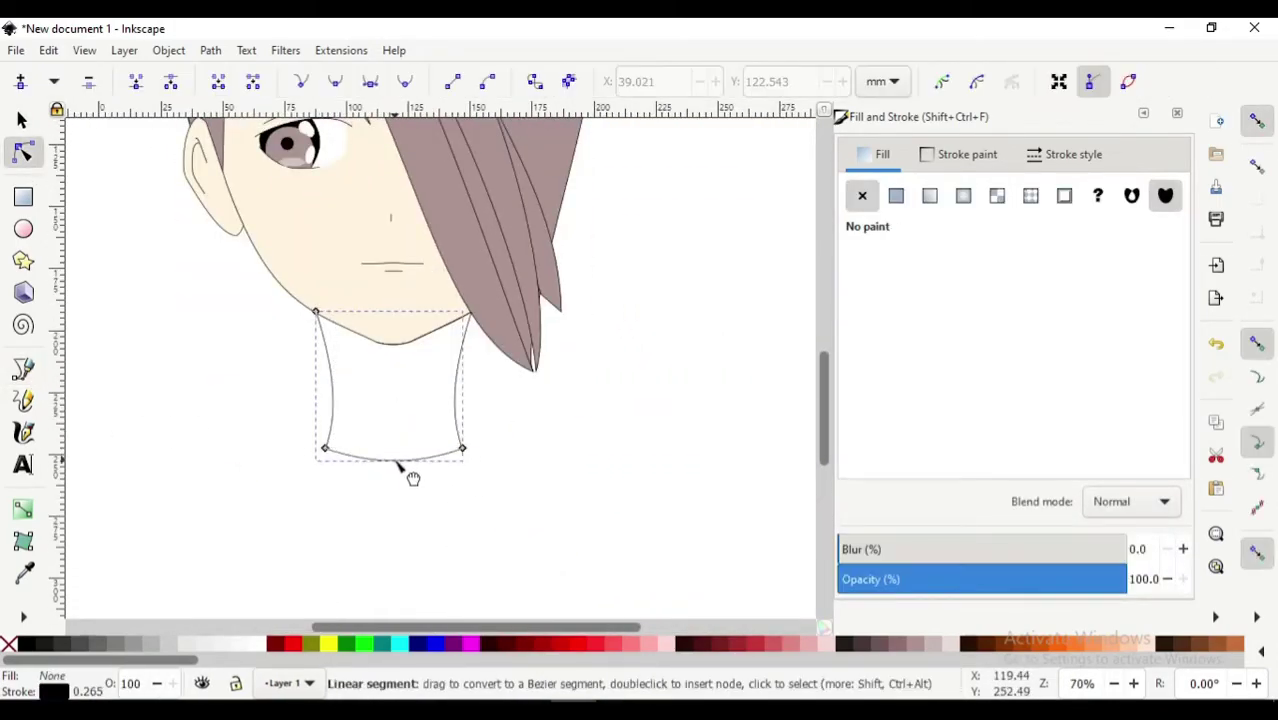
scroll(475, 345, up, 2)
key(Return)
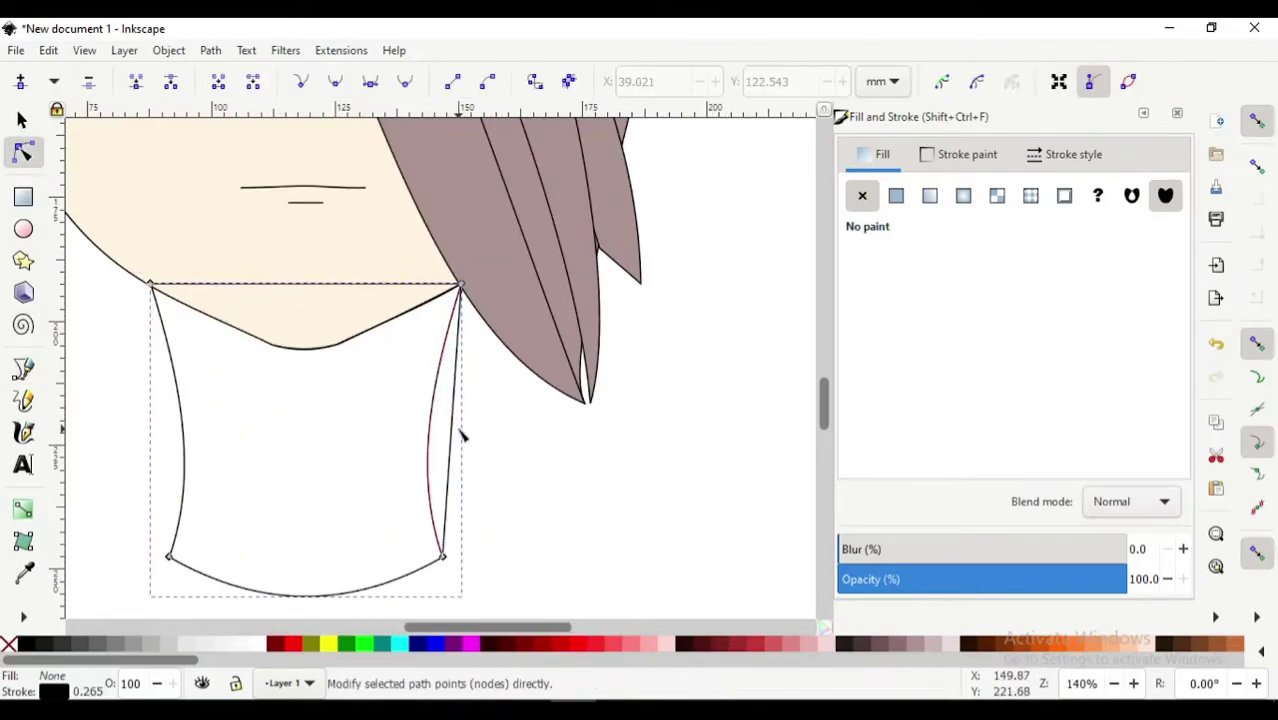
key(s)
key(ctrl+shift+v)
key(Tab)
key(Escape)
- Draw a shading strip along the hair edge and colour it a darker skin shadow tone
scroll(330, 354, down, 2)
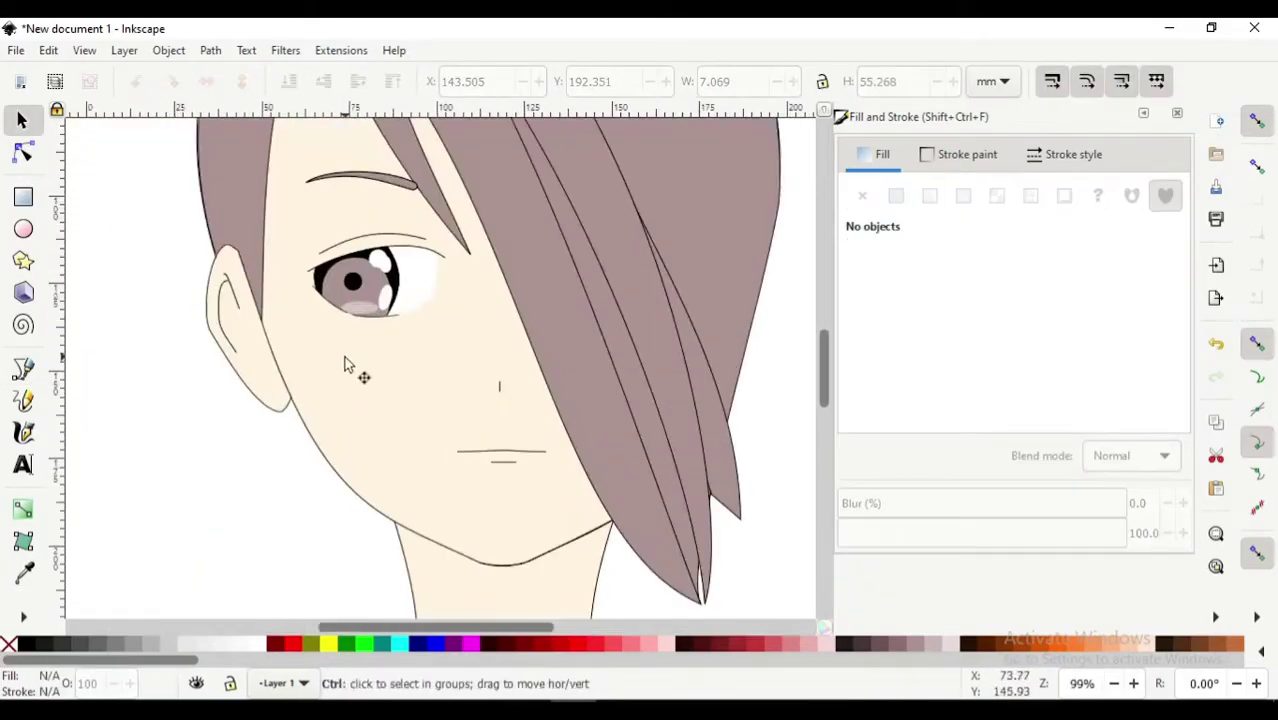
scroll(576, 578, up, 1)
key(b)
click(590, 541)
key(Return)
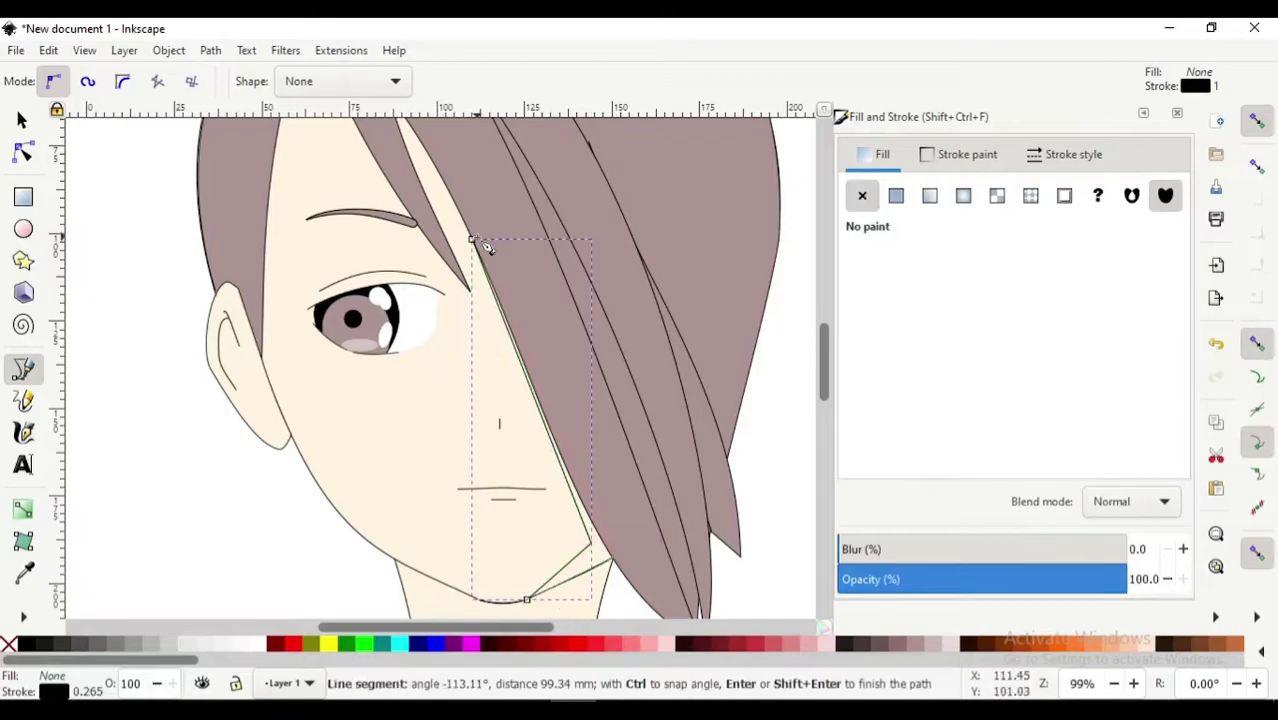
key(n)
key(d)
click(560, 590)
key(s)
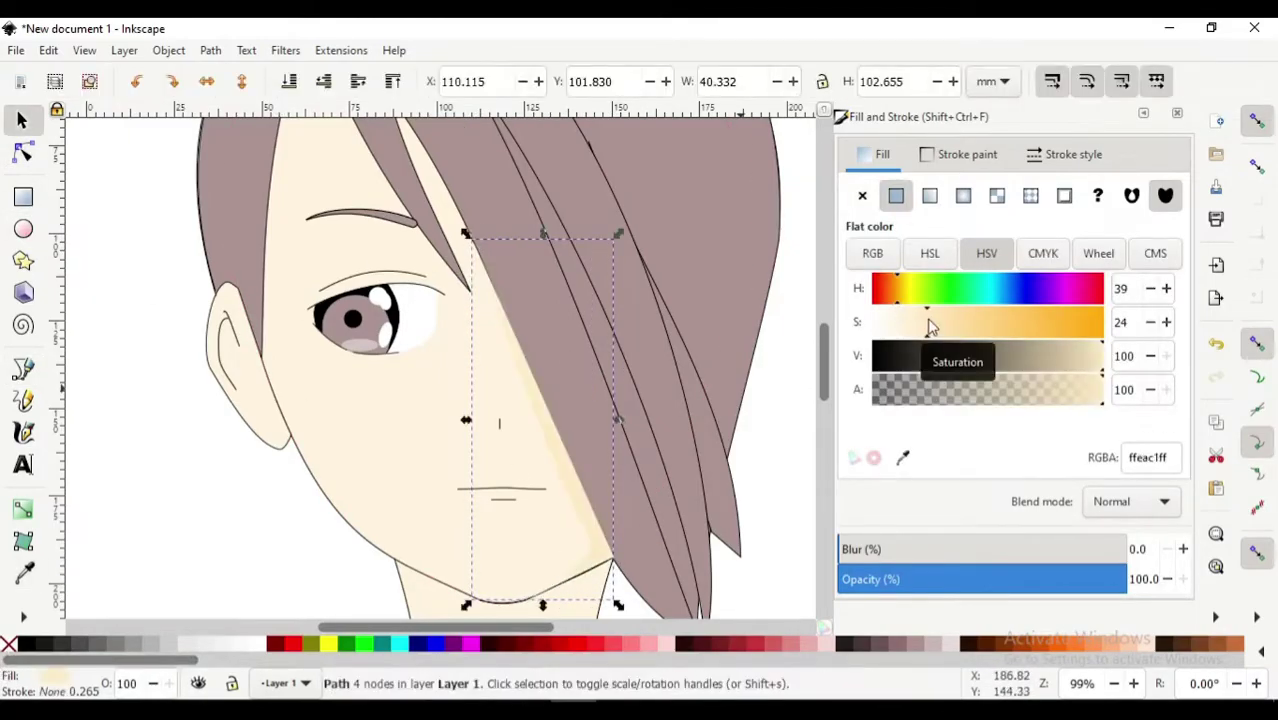
click(913, 330)
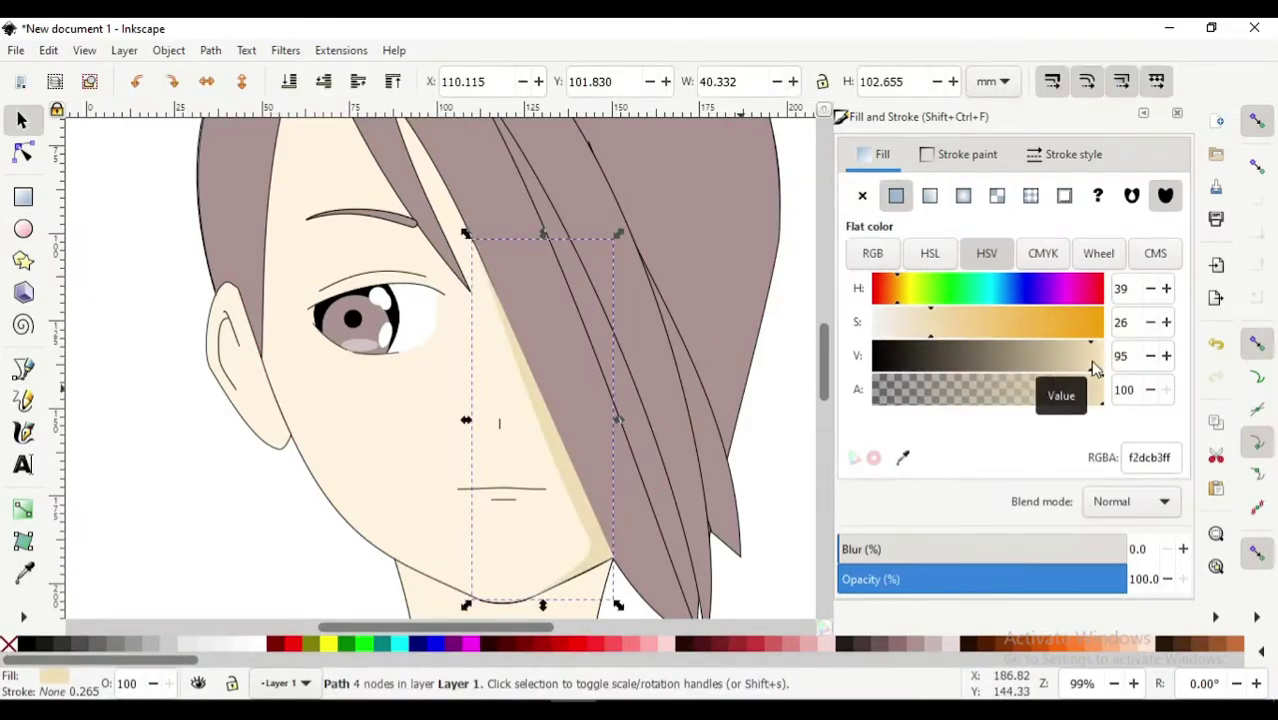
- Sample the pale skin colour and draw a triangular shadow shape under the chin
scroll(285, 486, down, 2)
scroll(471, 443, up, 1)
key(d)
click(410, 520)
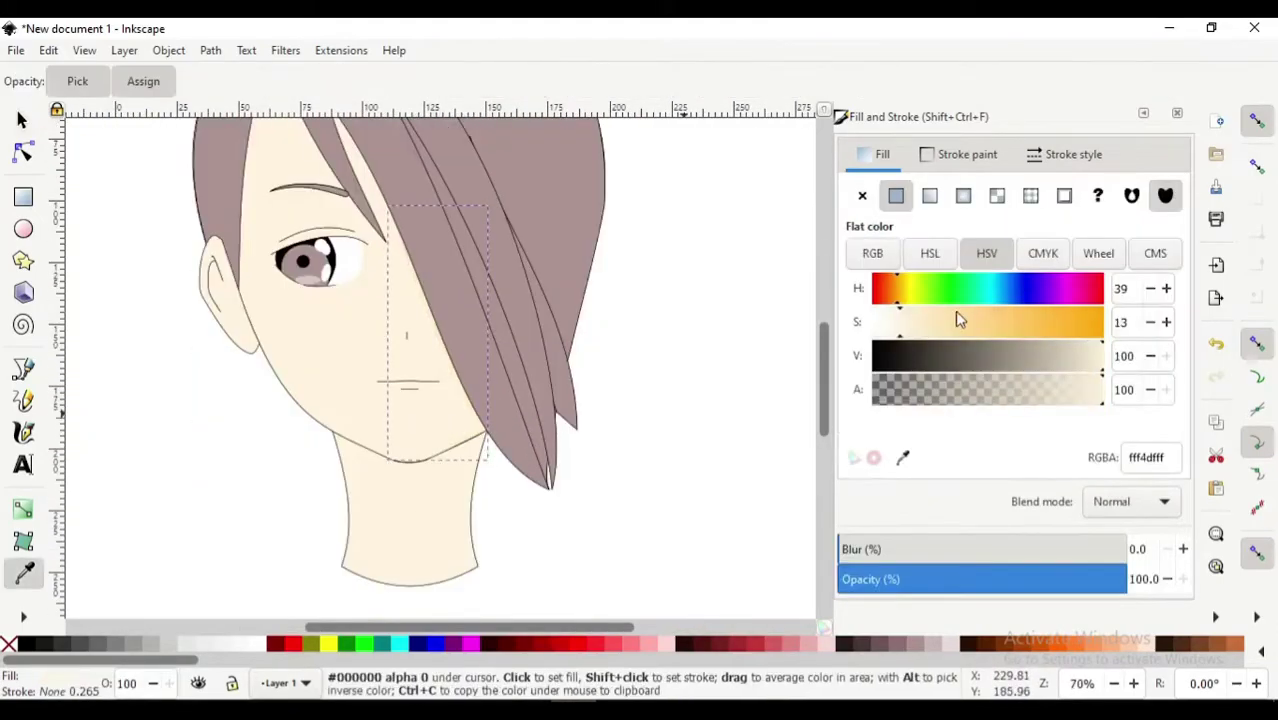
key(Escape)
scroll(595, 475, down, 2)
scroll(650, 470, up, 2)
scroll(660, 450, down, 3)
key(b)
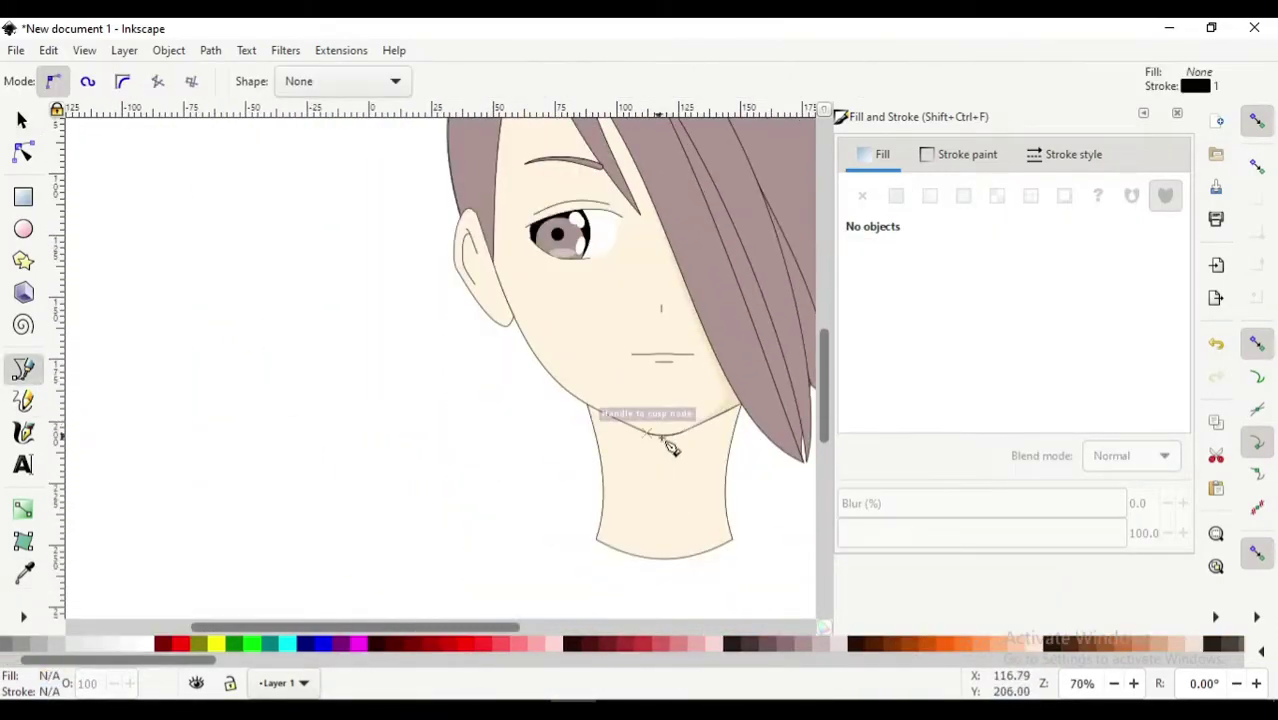
scroll(735, 487, up, 2)
click(699, 513)
click(727, 371)
click(542, 428)
key(n)
- Adjust a corner of the chin shadow triangle on the neck
scroll(727, 442, up, 2)
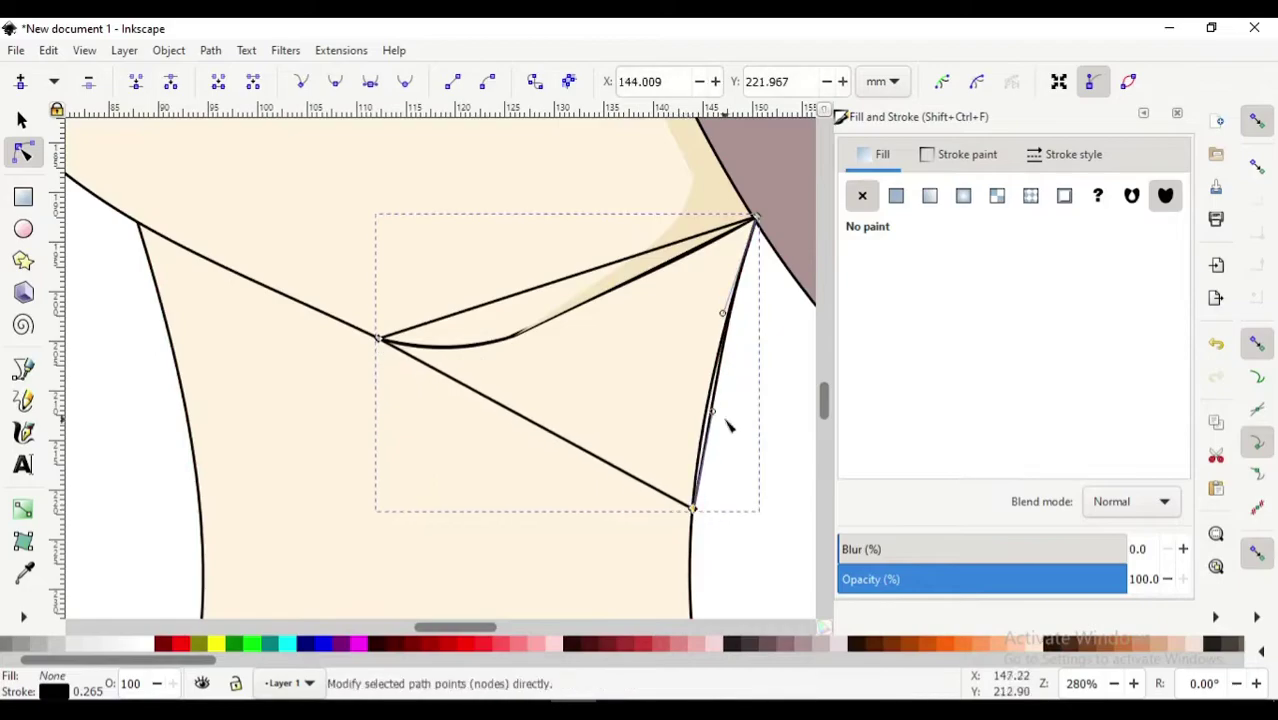
scroll(600, 432, down, 2)
key(s)
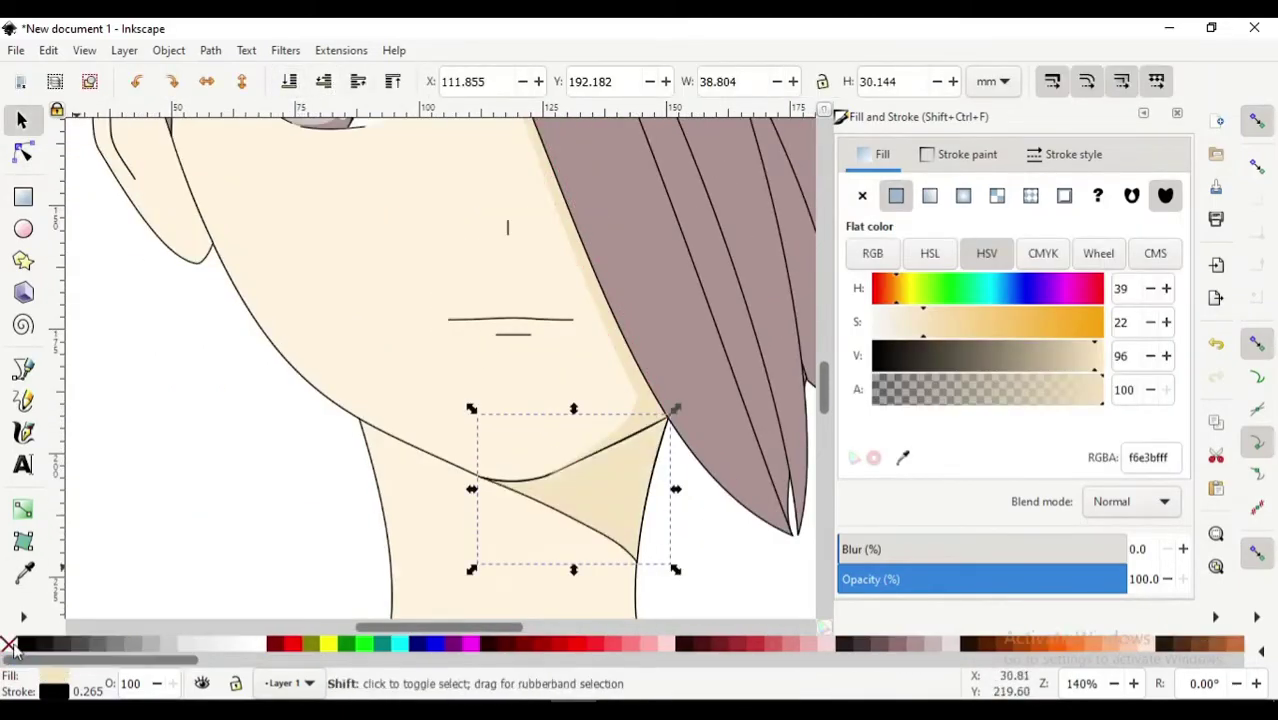
click(447, 470)
click(615, 450)
scroll(627, 467, up, 2)
key(n)
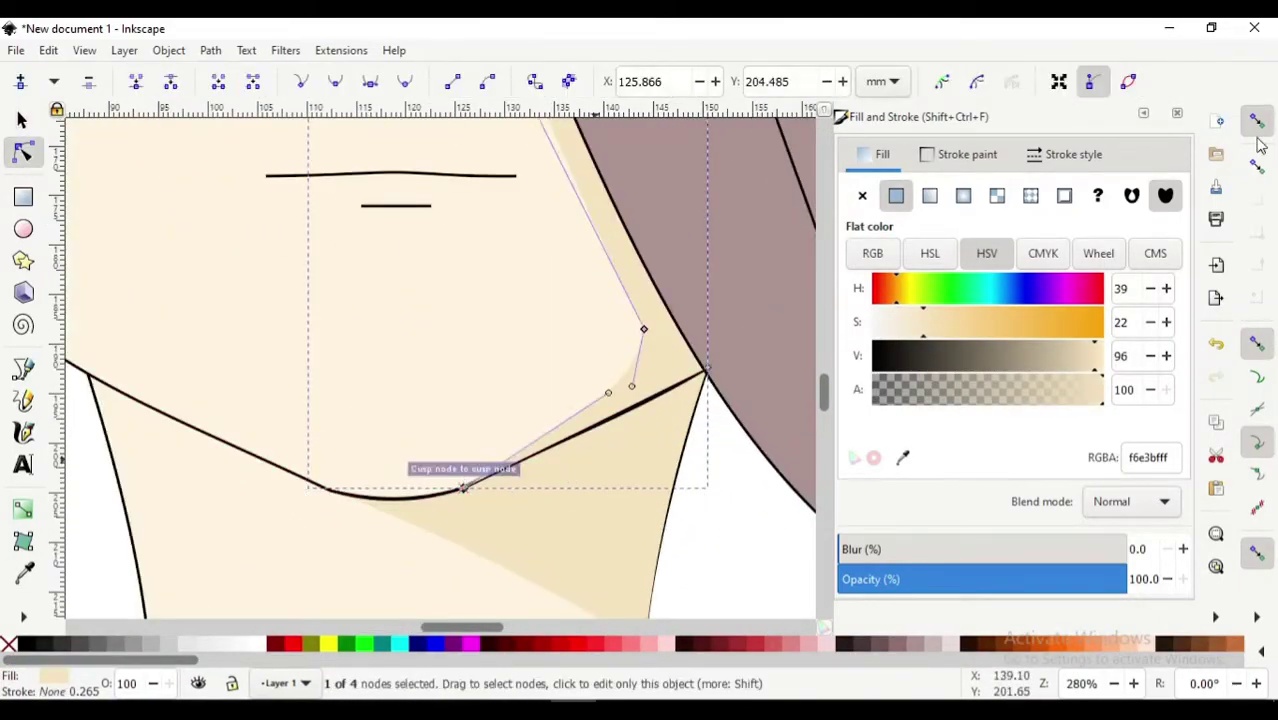
drag(463, 492, 460, 486)
key(s)
scroll(570, 499, down, 4)
scroll(658, 485, down, 4)
key(Escape)
- Close the inner-ear shading shape
scroll(243, 273, up, 5)
key(b)
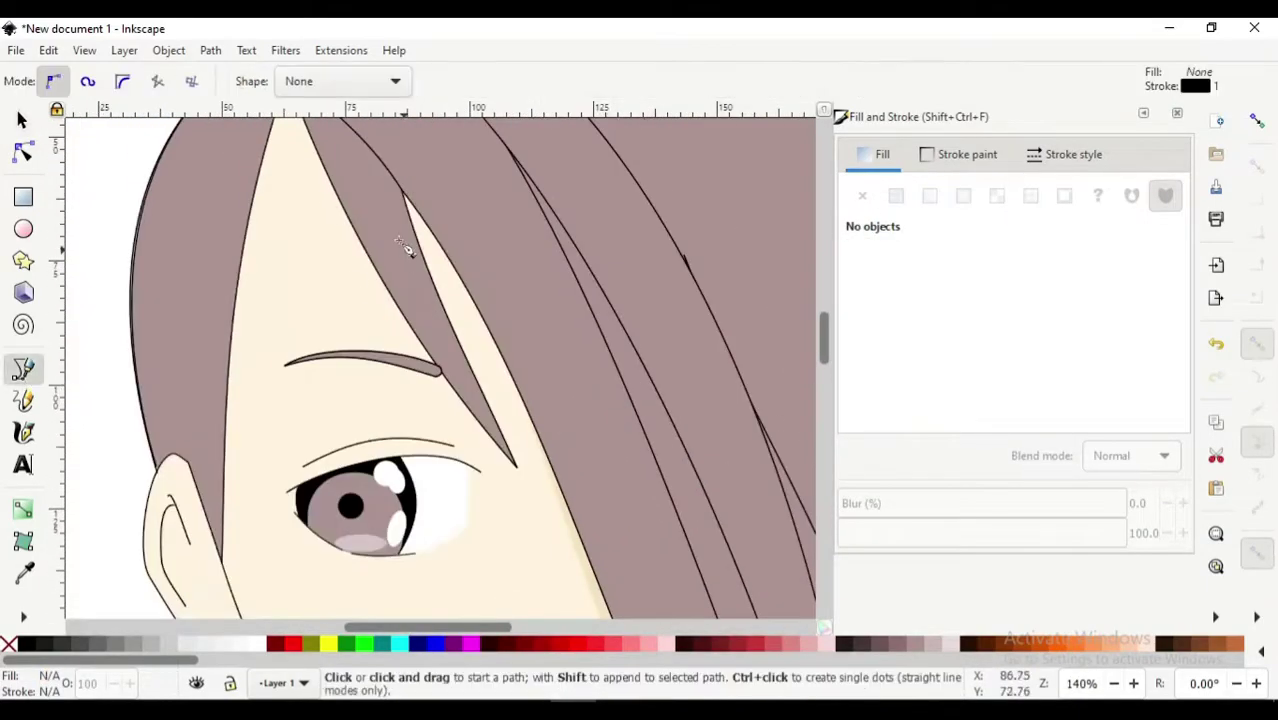
scroll(243, 273, up, 2)
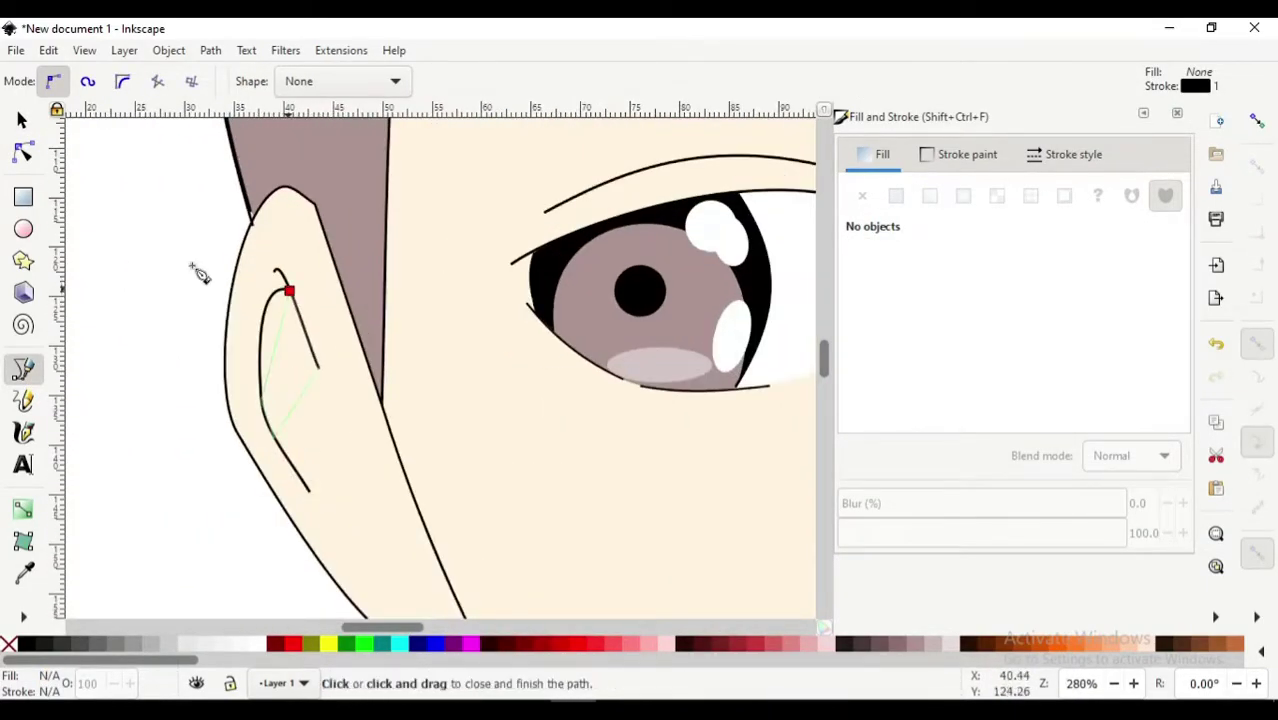
click(289, 291)
key(n)
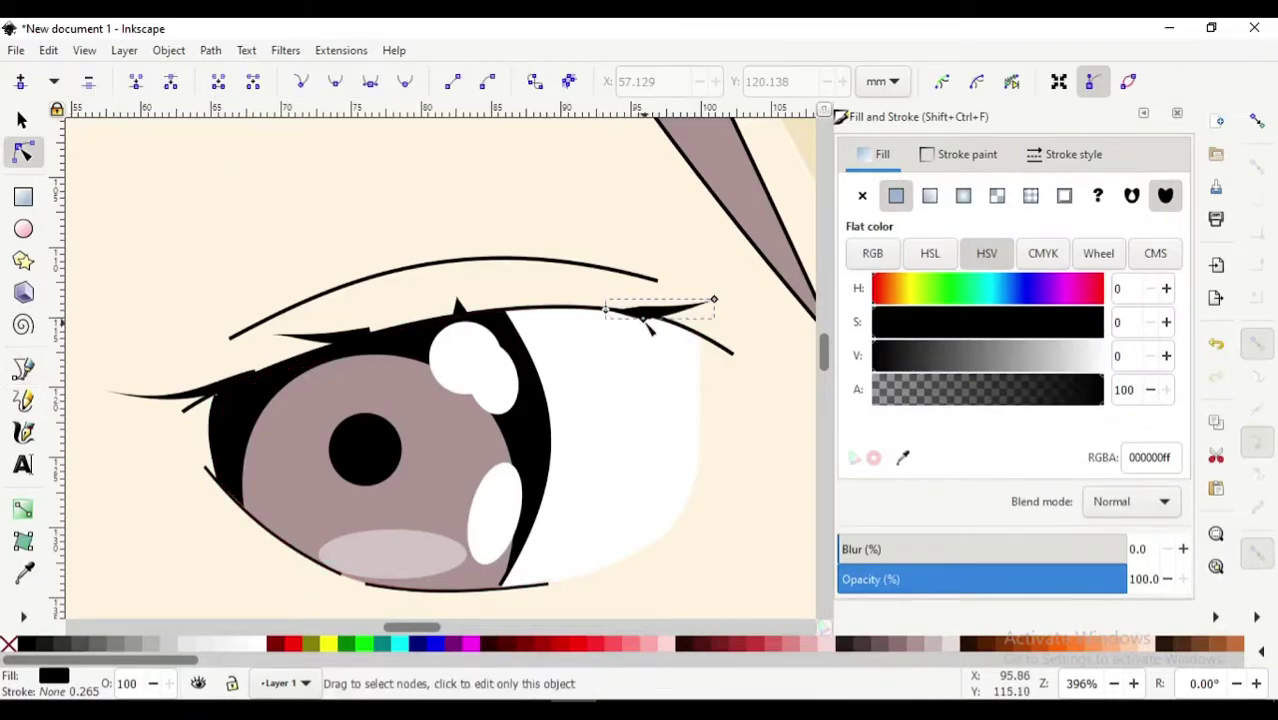
- Draw a line across the upper eyelid, bend it into an arc and stroke it black
click(22, 369)
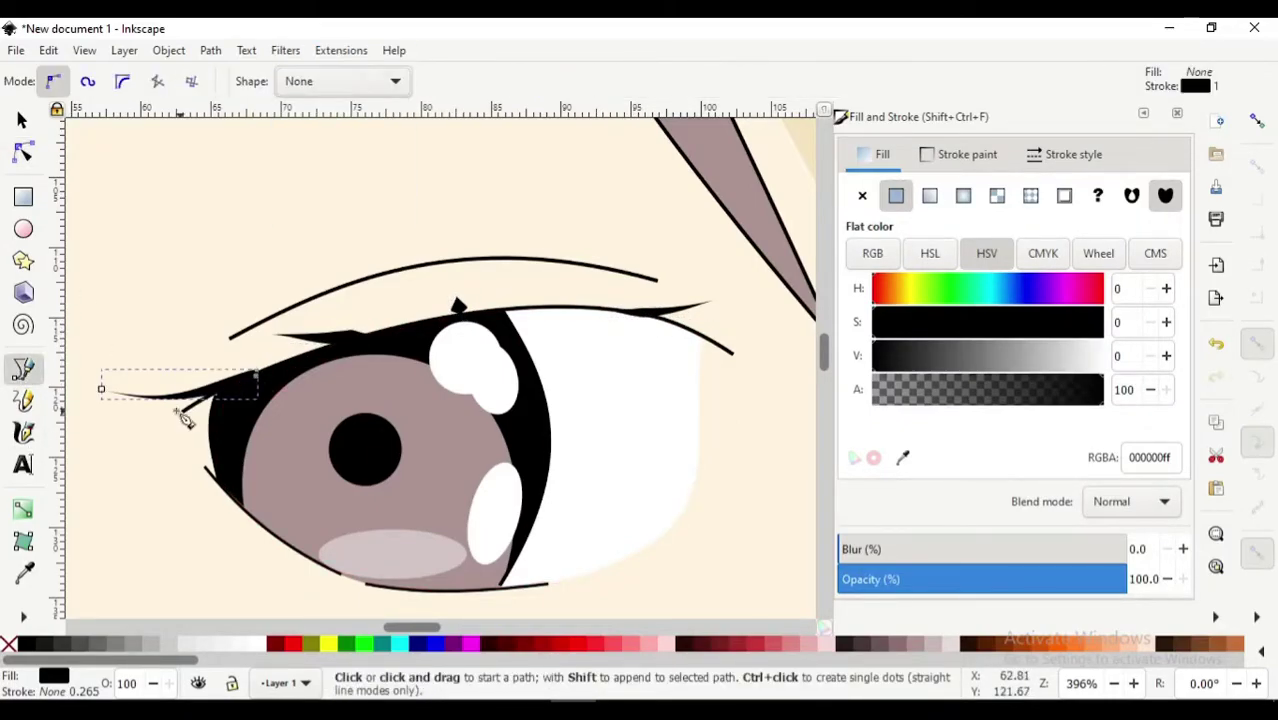
click(157, 408)
double_click(732, 353)
click(22, 150)
drag(463, 379, 463, 340)
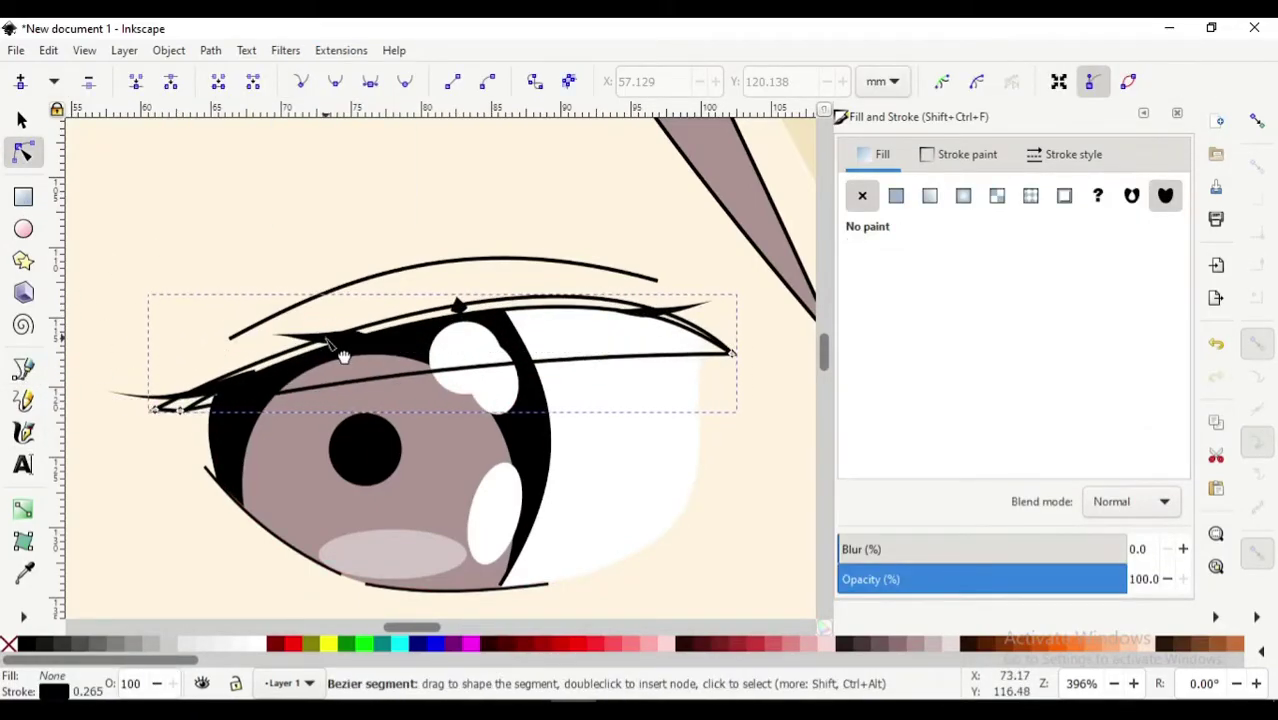
key(d)
click(265, 398)
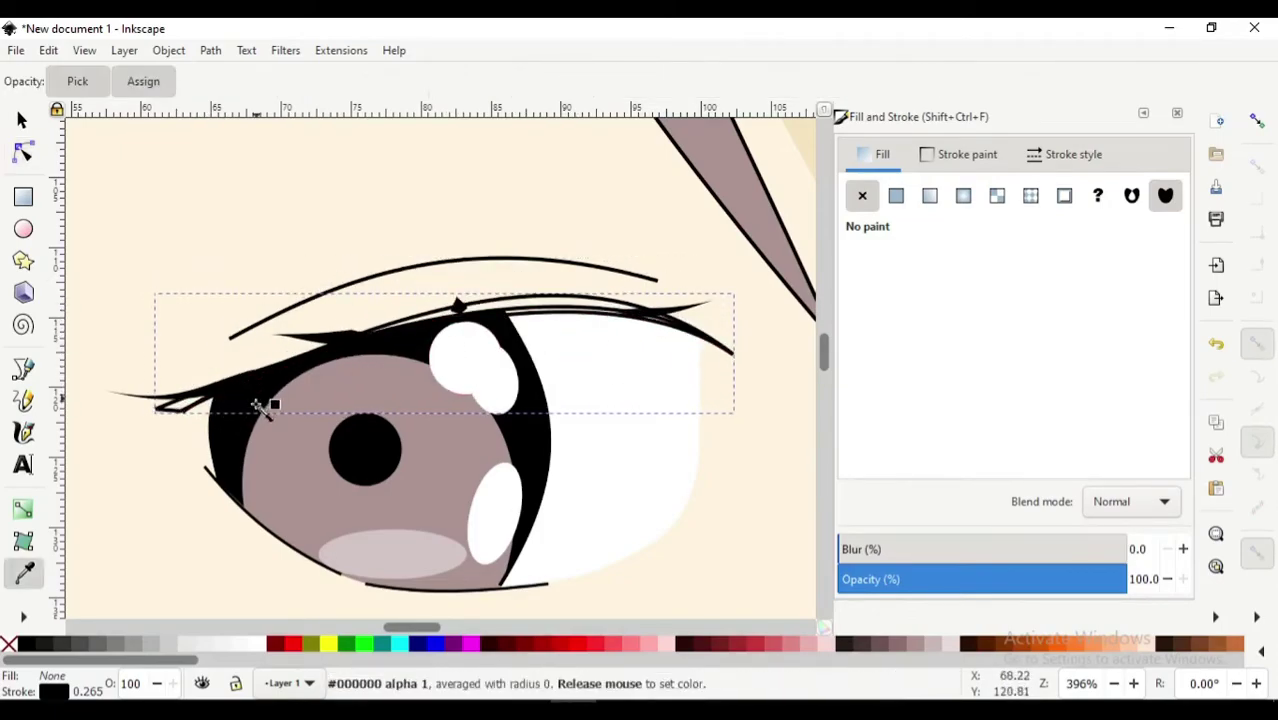
key(s)
scroll(265, 398, down, 5)
scroll(390, 473, up, 2)
scroll(447, 538, down, 5)
- Give the crease line above the eye a light tan stroke (beb094)
scroll(447, 538, up, 3)
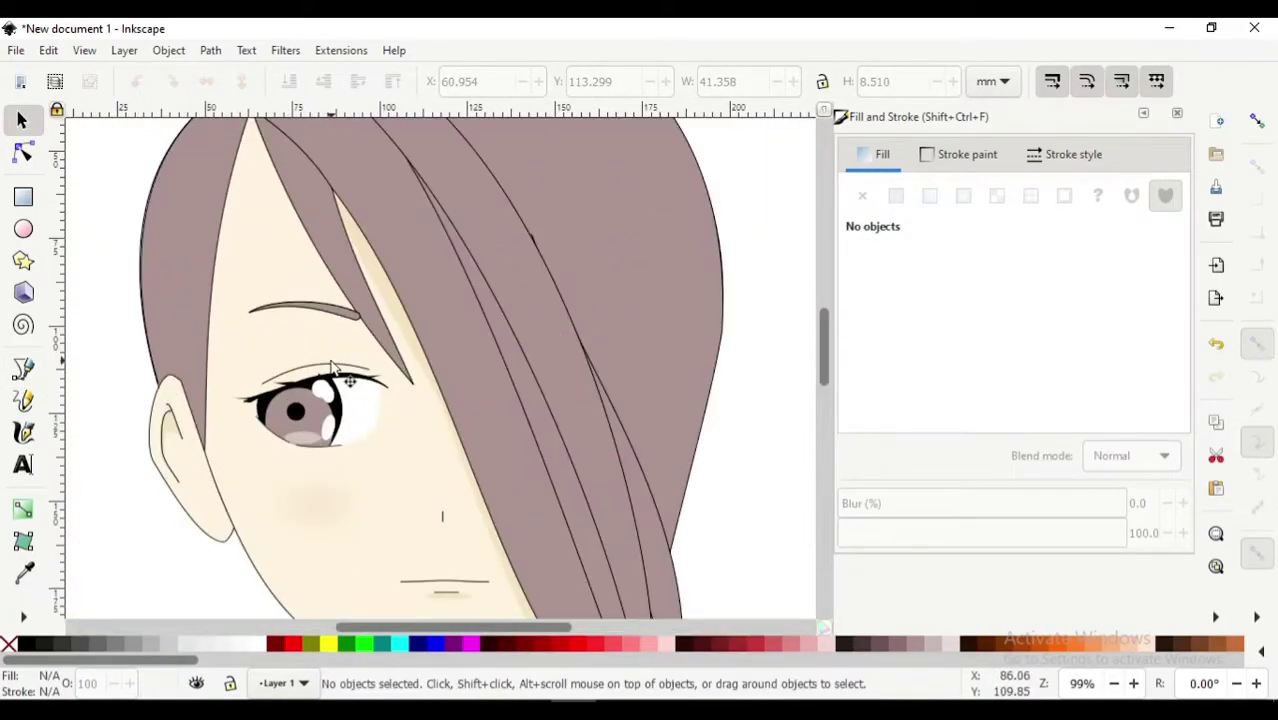
scroll(485, 490, down, 3)
click(315, 230)
key(d)
scroll(476, 493, up, 3)
key(s)
click(941, 158)
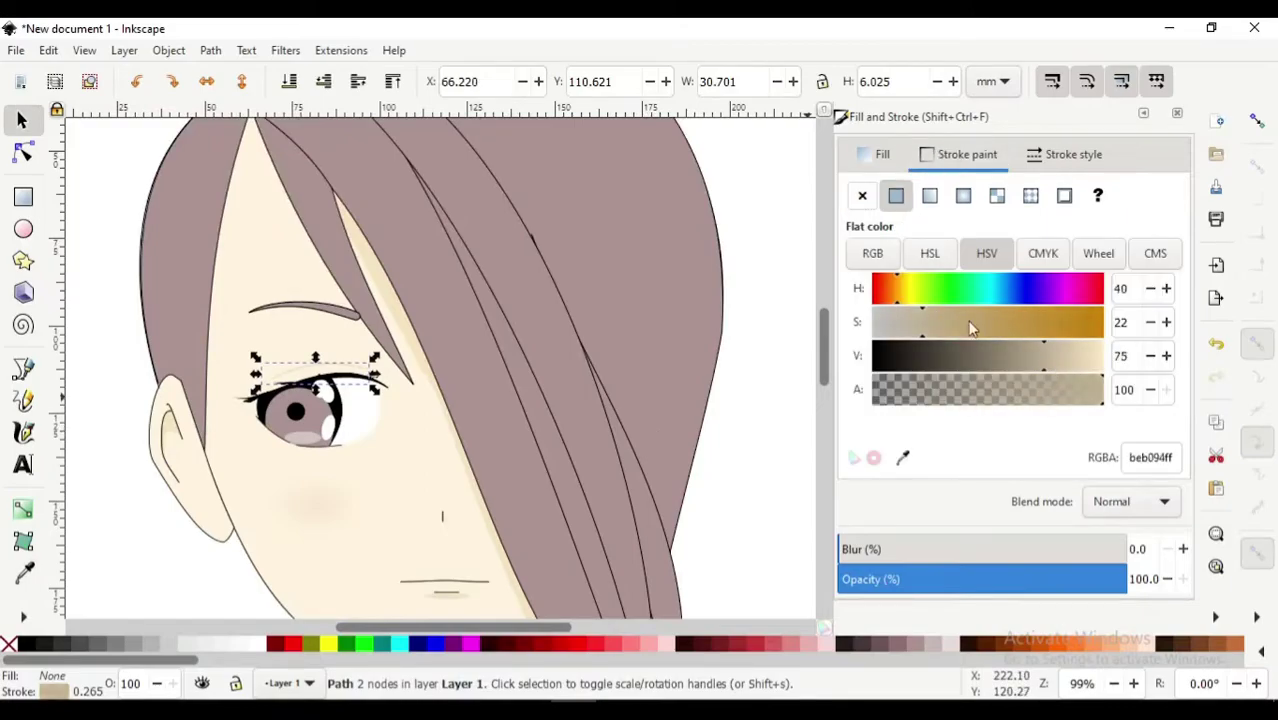
scroll(787, 394, down, 3)
click(787, 394)
scroll(535, 324, up, 5)
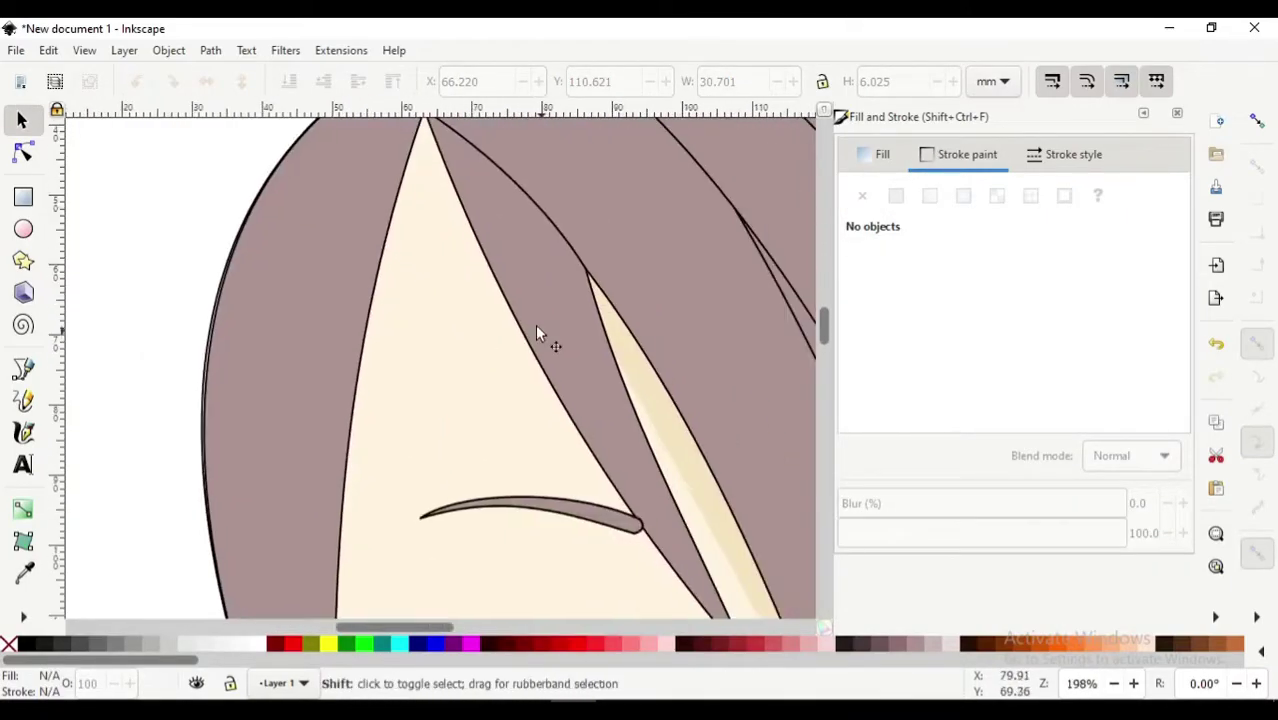
- Draw a closed hair strand at the hairline and fill it with the mauve hair colour
key(b)
scroll(428, 245, down, 2)
click(422, 245)
scroll(422, 245, down, 2)
click(352, 450)
scroll(352, 450, up, 5)
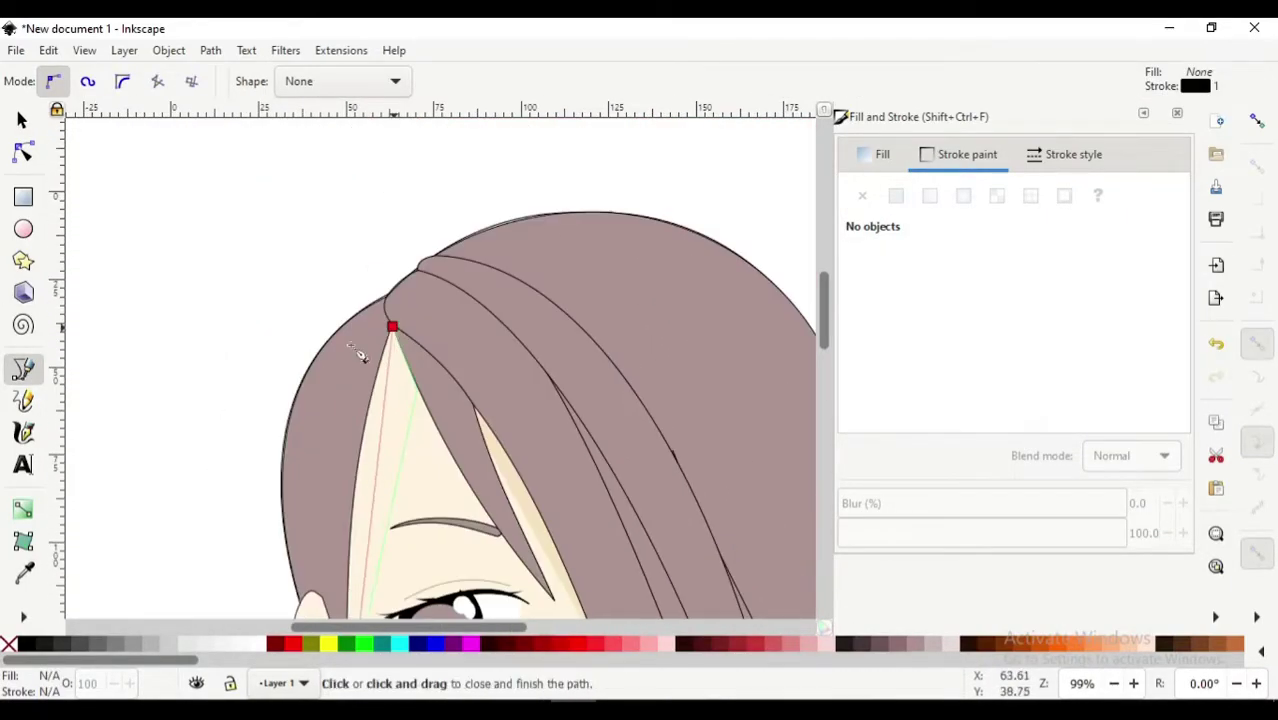
click(391, 328)
scroll(391, 328, down, 3)
key(n)
key(d)
click(522, 228)
- Adjust a node on the new hairline strand, then deselect it
scroll(522, 228, down, 2)
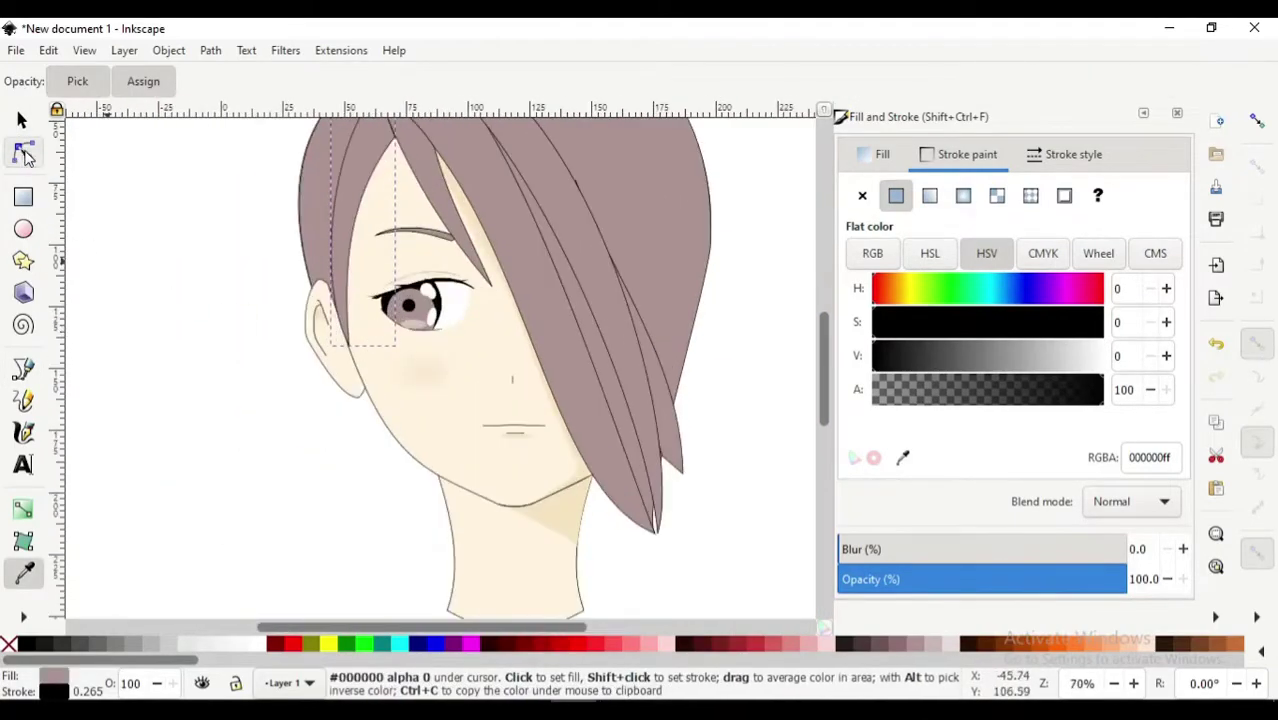
scroll(300, 400, up, 3)
key(n)
click(271, 484)
scroll(334, 414, down, 2)
scroll(756, 397, down, 2)
key(s)
click(756, 397)
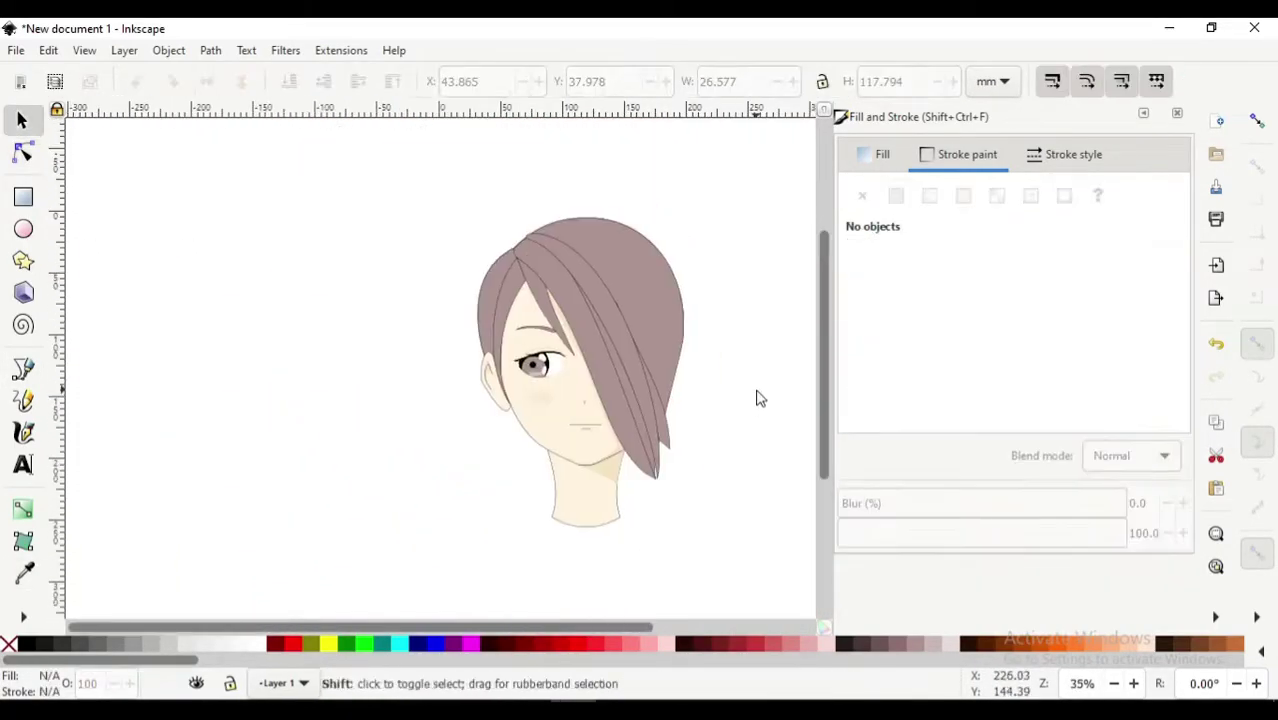
- Add a mauve strand running from the top of the hair to its right edge
scroll(370, 205, up, 3)
key(b)
click(365, 197)
click(507, 573)
click(540, 433)
click(364, 158)
key(n)
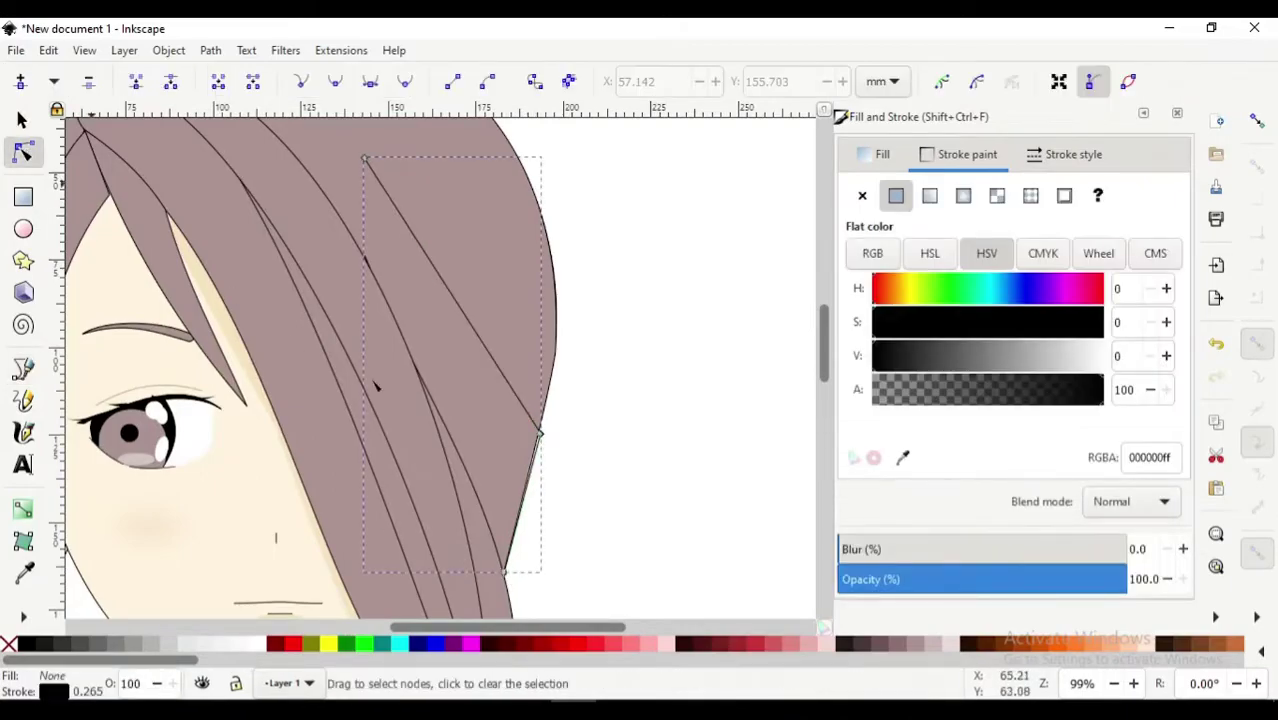
key(b)
key(d)
click(280, 500)
key(s)
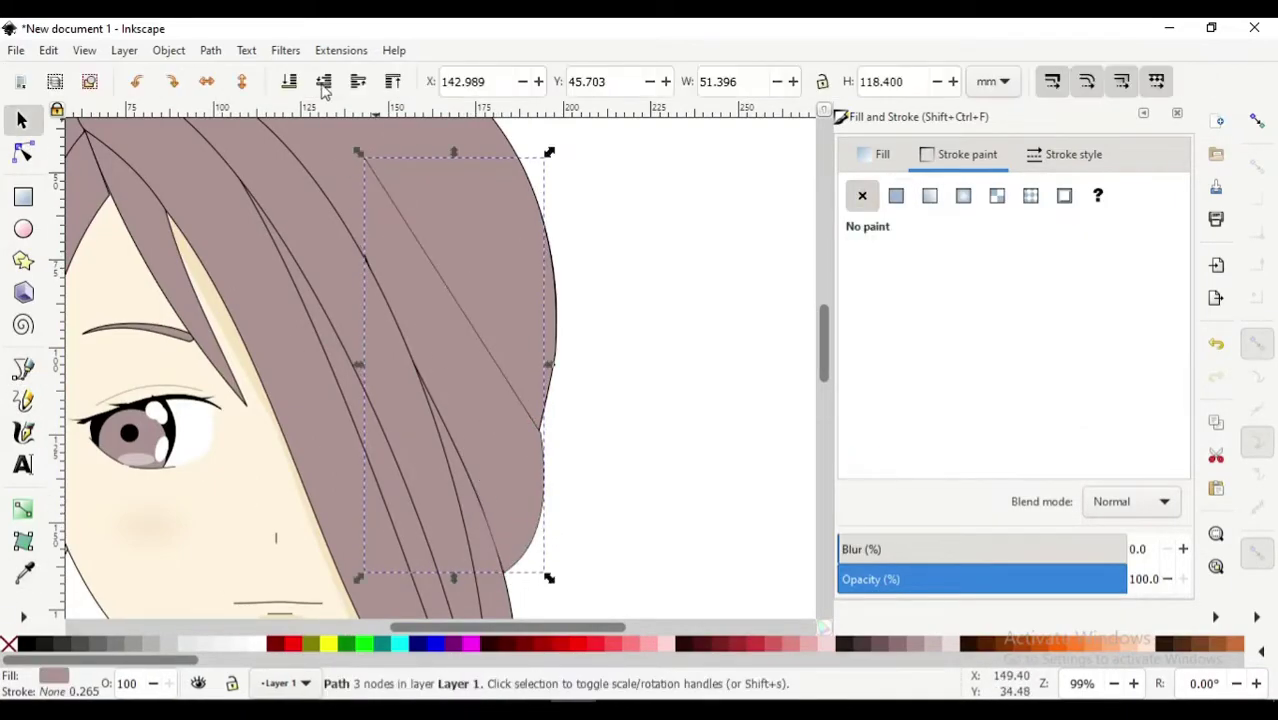
click(731, 455)
- Add another mauve strand sweeping across the crown from the top of the head
scroll(731, 455, down, 3)
scroll(568, 208, up, 3)
click(568, 208)
key(n)
key(b)
click(145, 196)
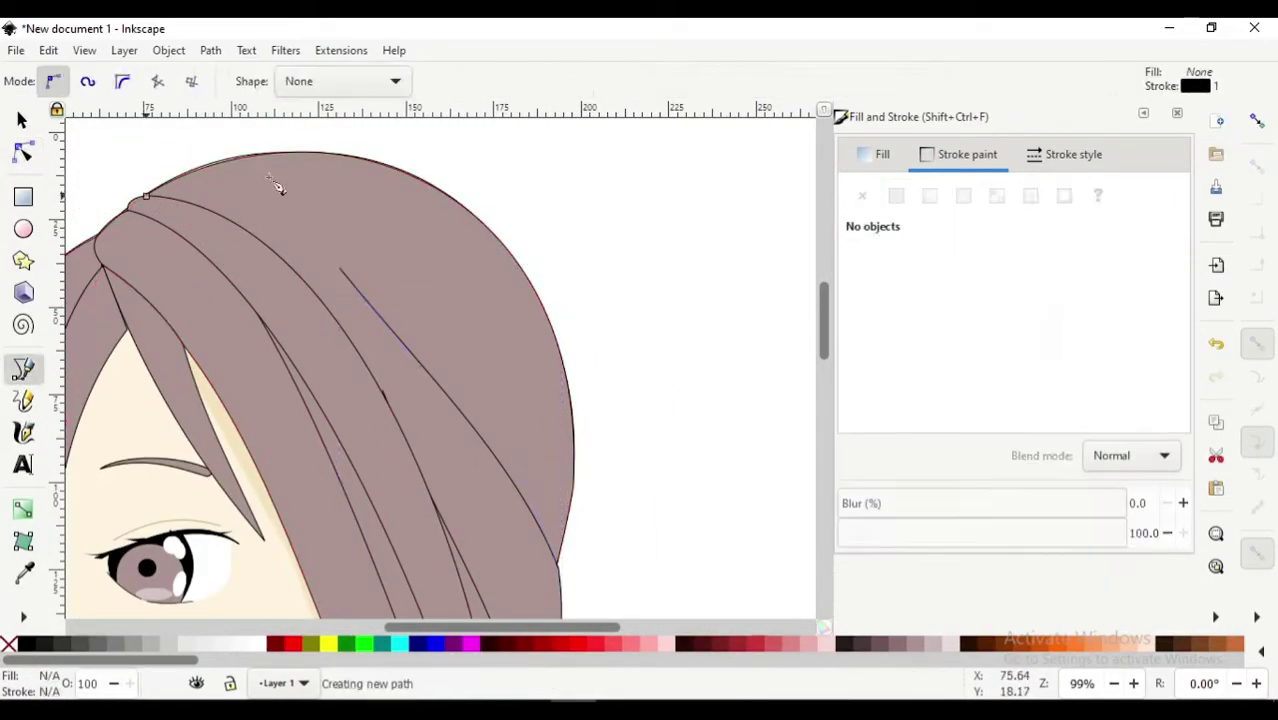
click(433, 278)
click(24, 370)
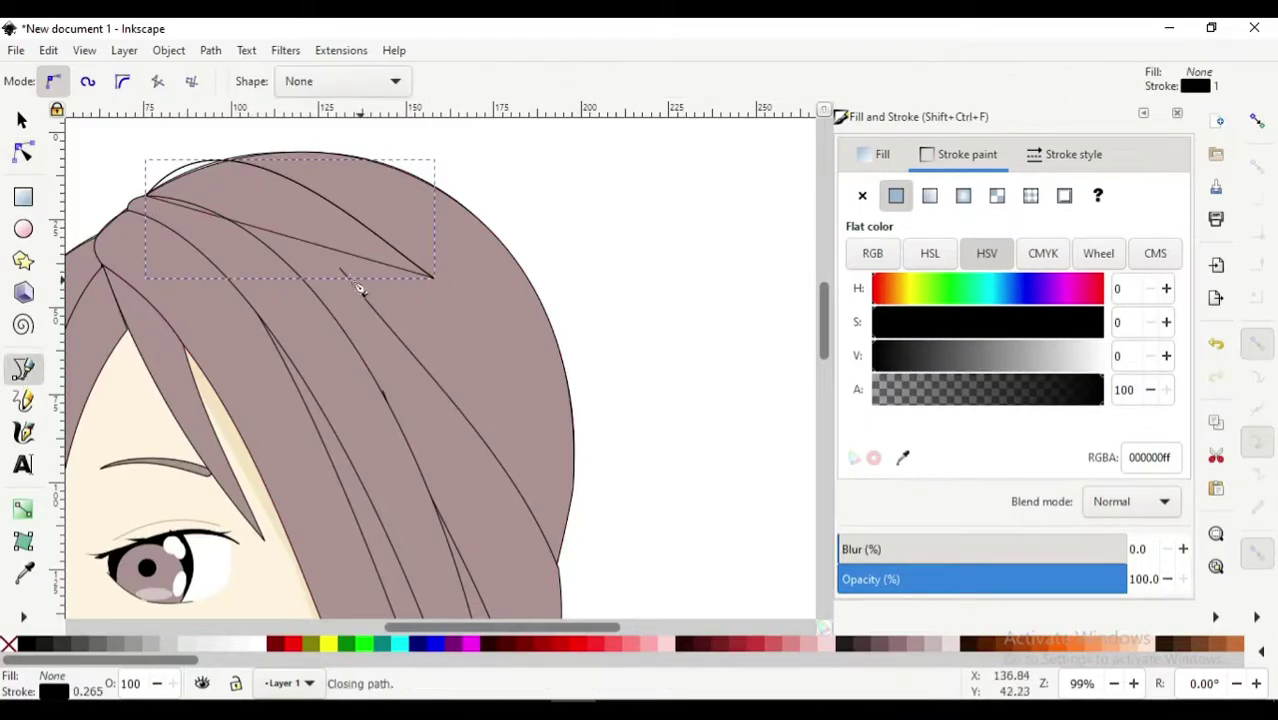
key(n)
key(d)
click(399, 386)
key(s)
scroll(245, 350, down, 1)
scroll(245, 350, down, 1)
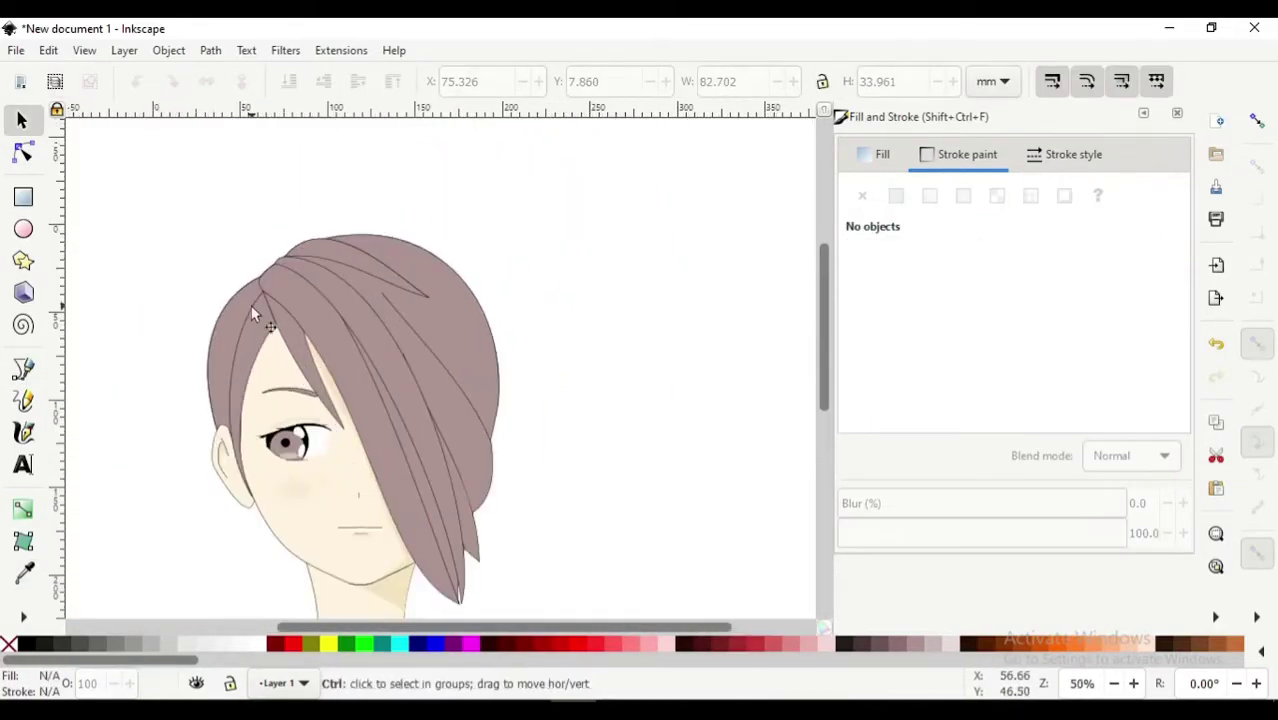
- Nudge a node on the outer hair outline slightly to the left
click(260, 310)
key(Escape)
scroll(489, 361, up, 1)
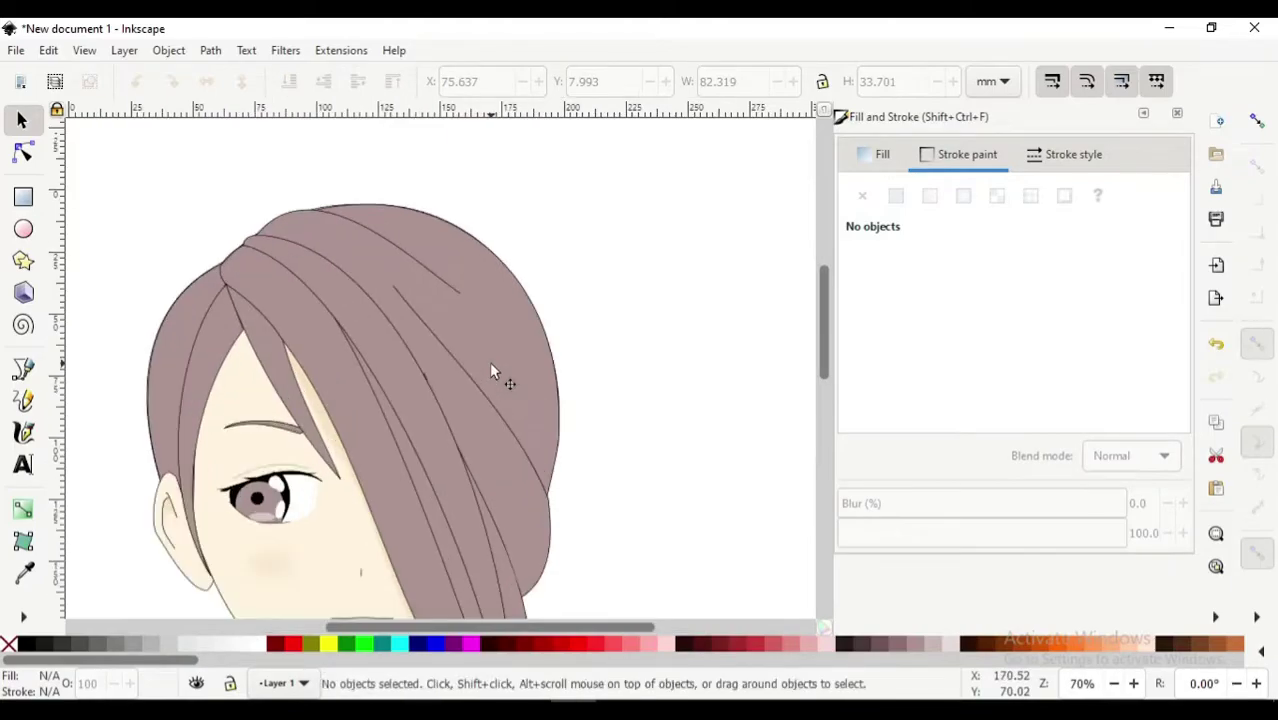
scroll(365, 234, up, 1)
click(365, 234)
scroll(365, 234, up, 5)
click(14, 154)
drag(282, 197, 258, 192)
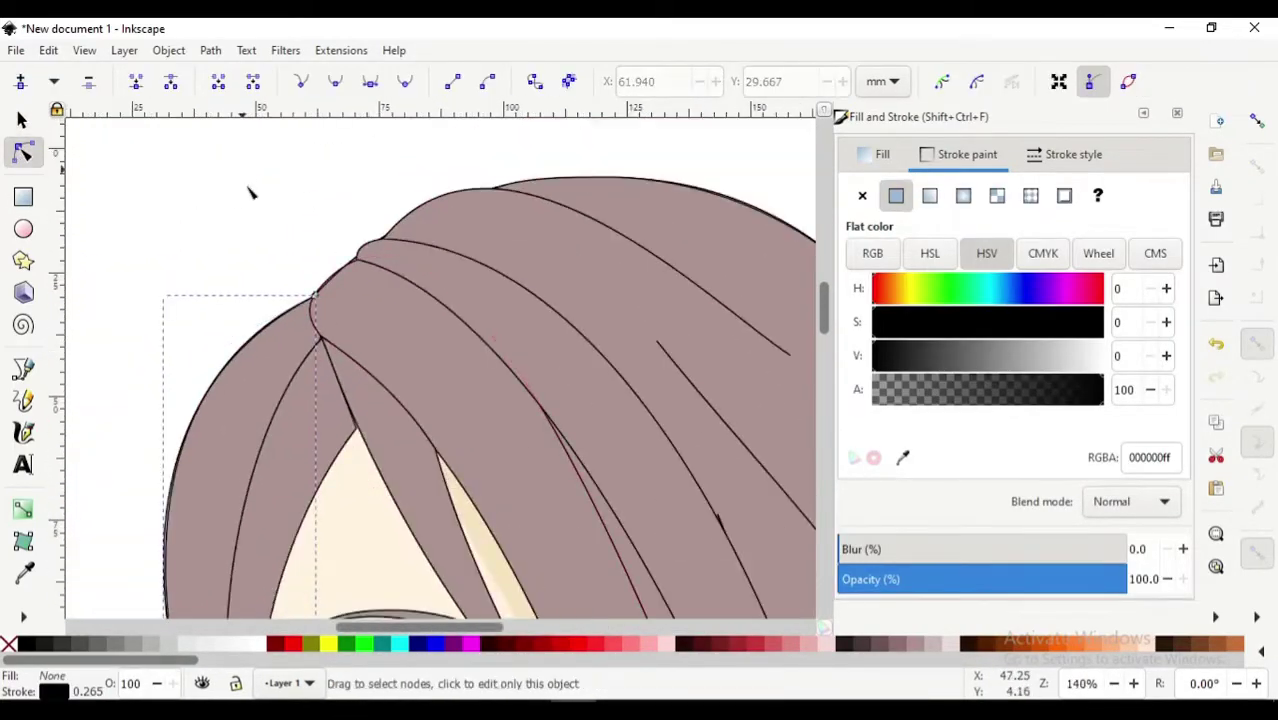
scroll(603, 348, left, 2)
scroll(603, 348, down, 2)
key(b)
scroll(413, 497, down, 1)
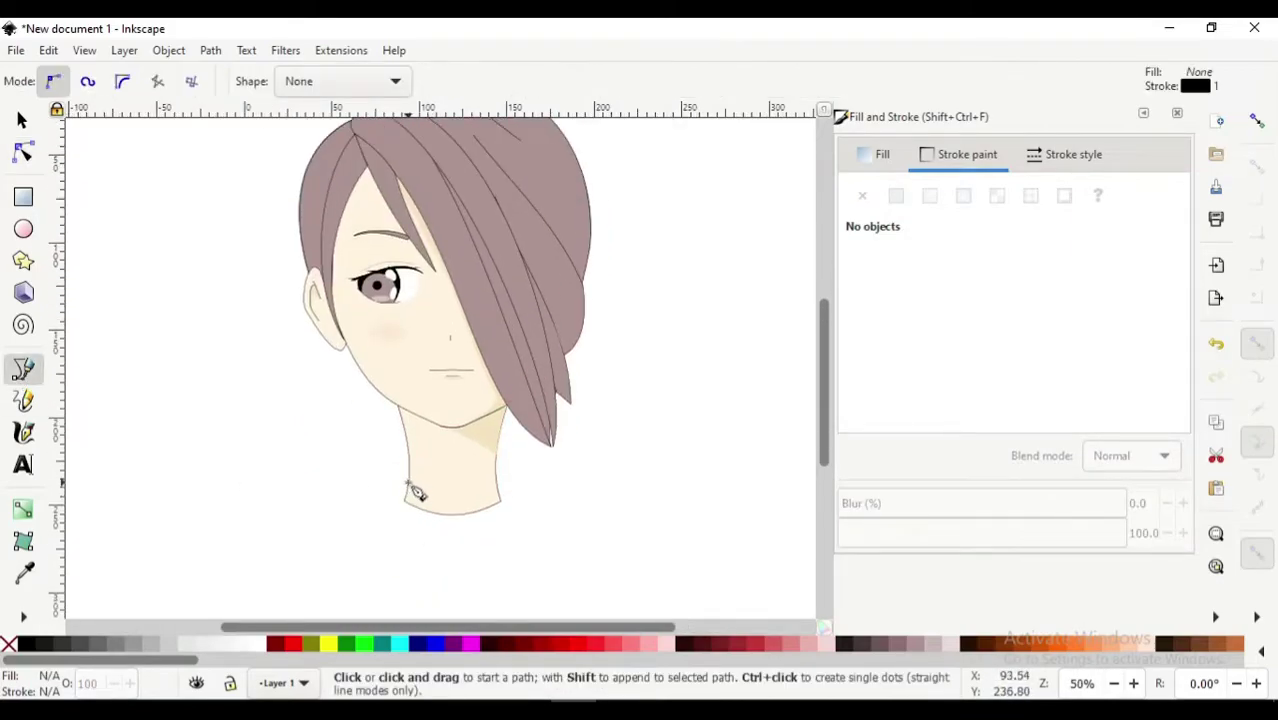
- Draw the left grey collar flap outline at the base of the neck
ctrl+scroll(413, 493, up, 1)
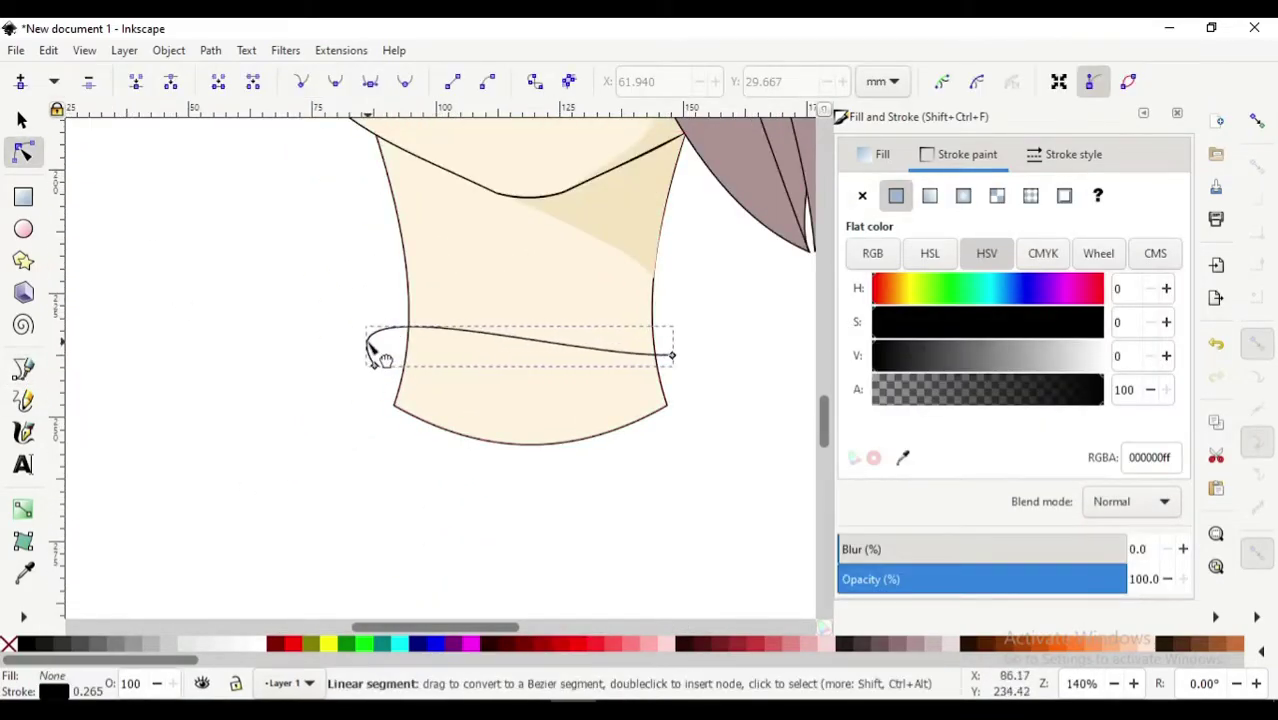
key(s)
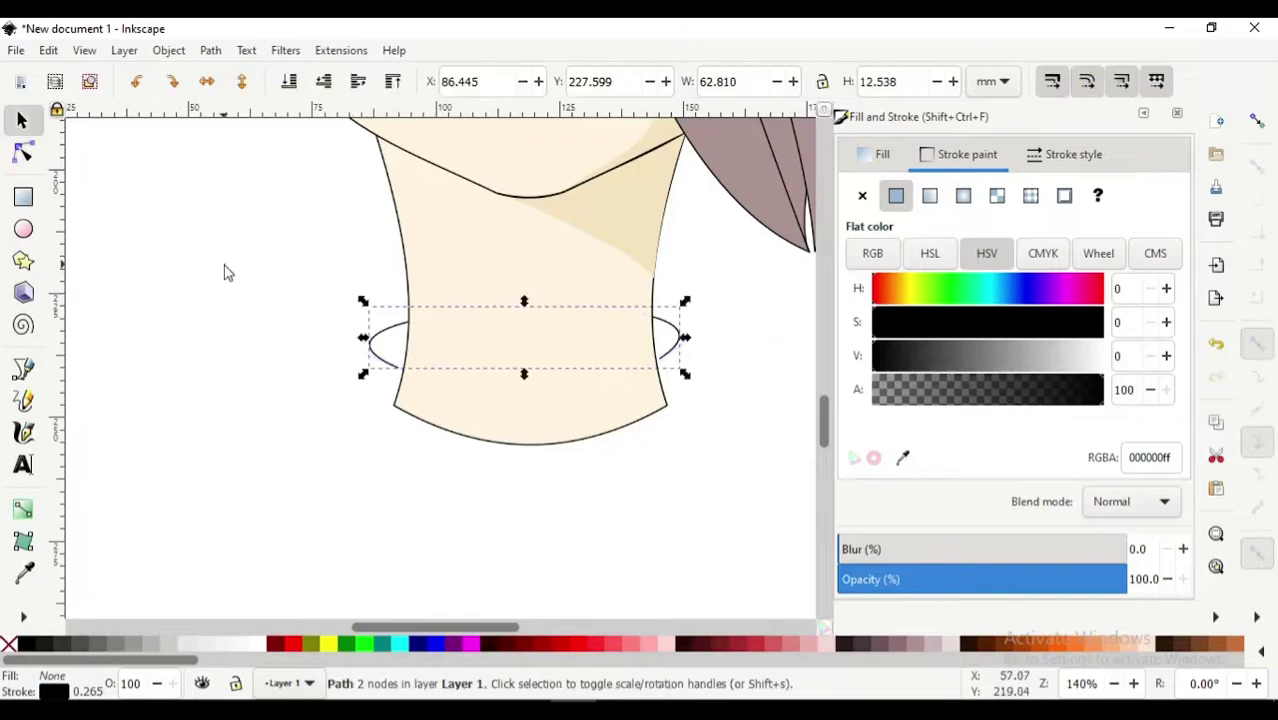
key(b)
ctrl+scroll(408, 371, up, 2)
click(410, 371)
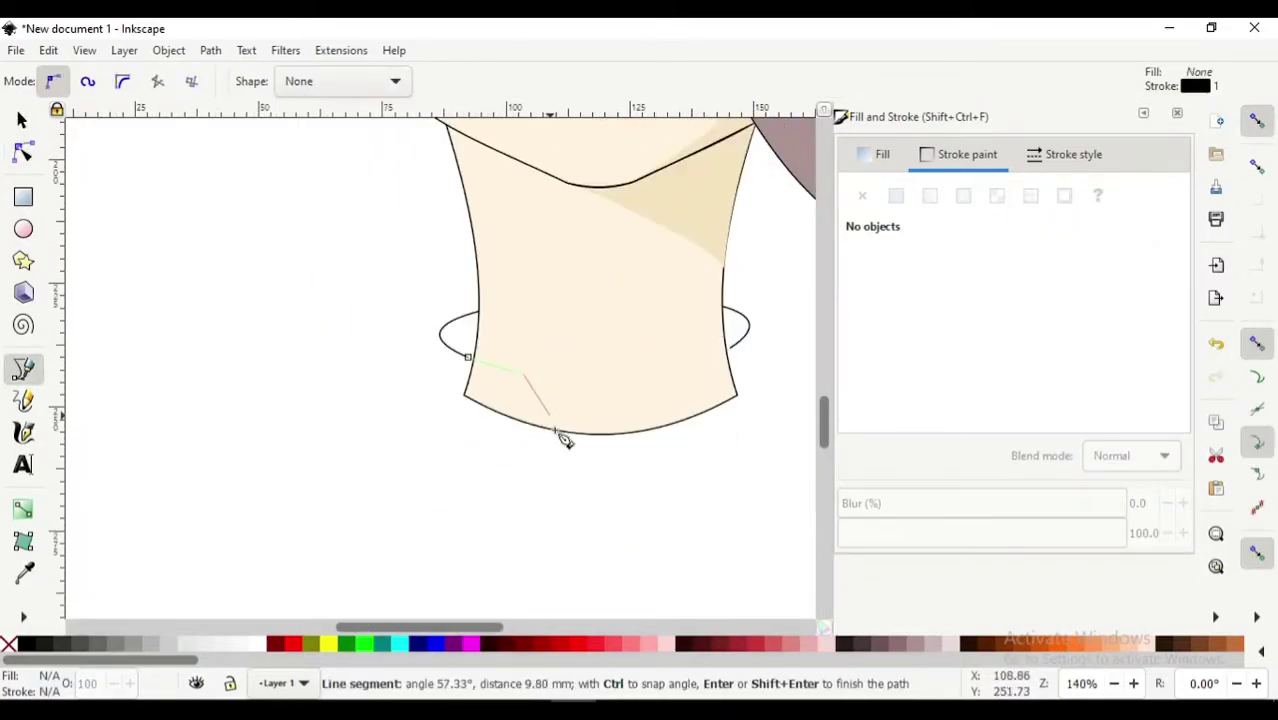
key(ctrl+z)
double_click(611, 437)
key(3)
key(n)
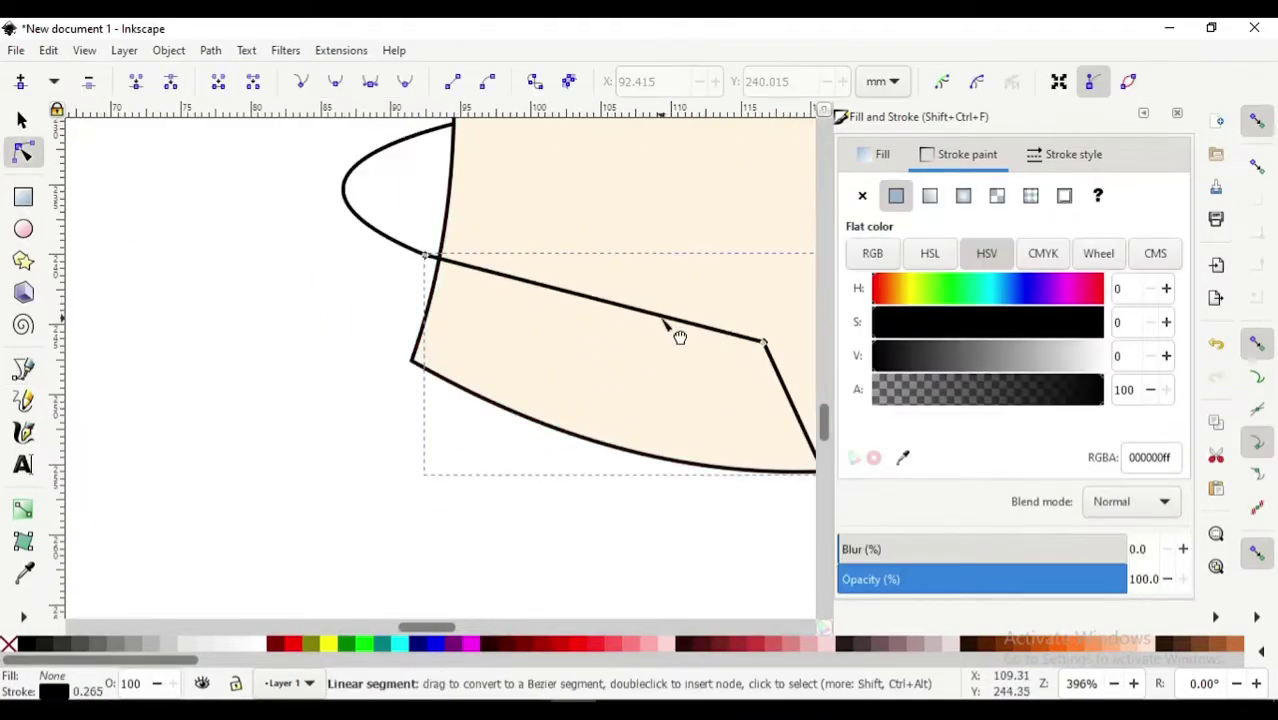
key(s)
key(Escape)
key(minus)
click(440, 418)
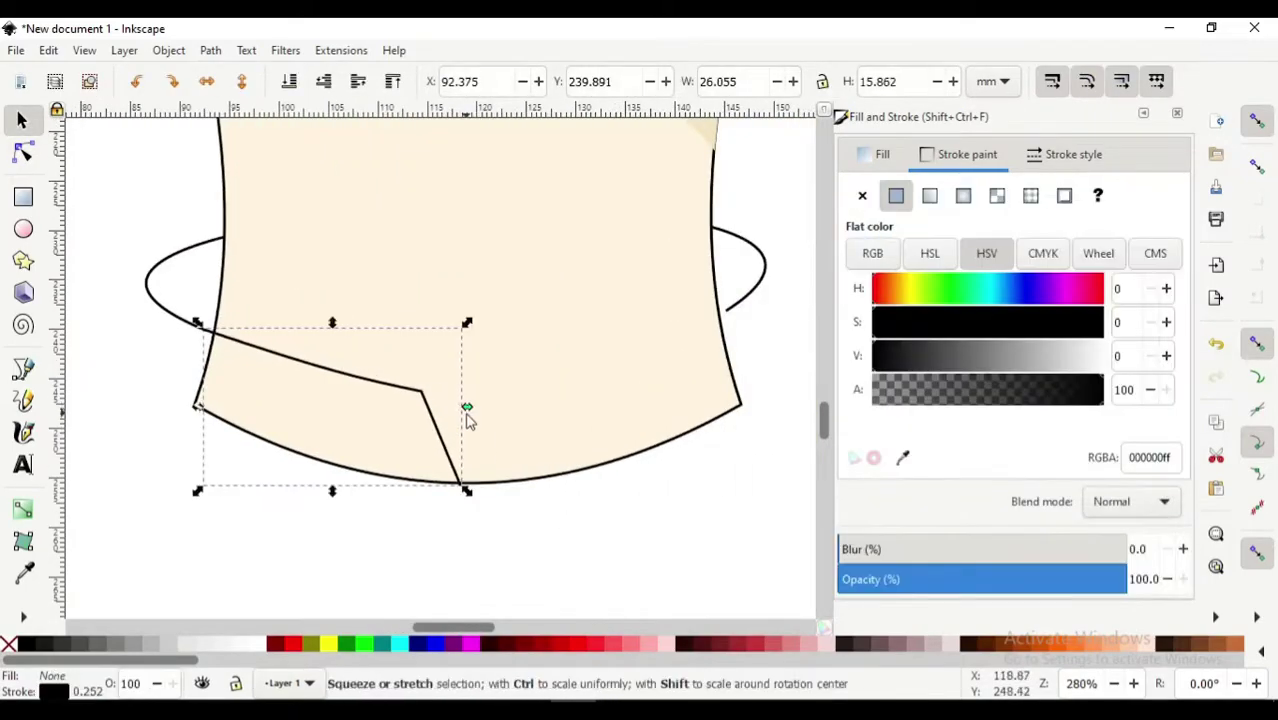
click(22, 148)
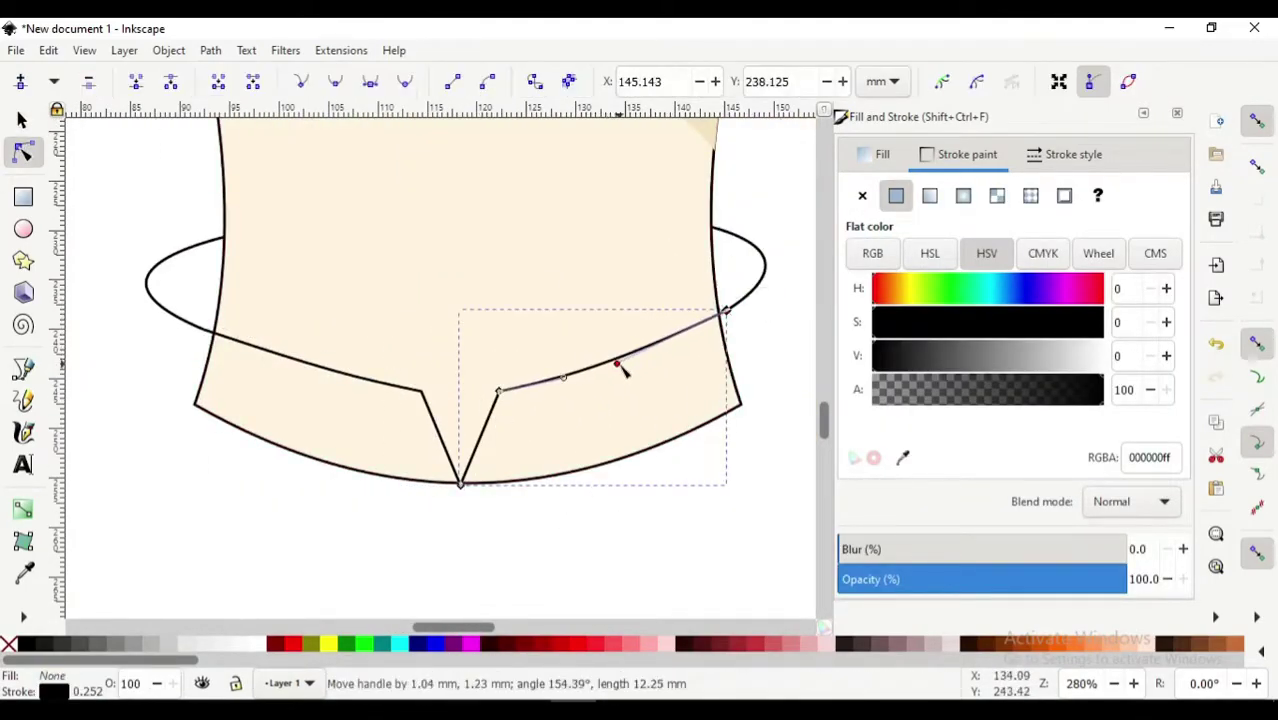
key(Escape)
- Add an edge line to the collar and adjust its nodes
key(b)
click(381, 340)
double_click(386, 398)
key(n)
key(minus)
key(minus)
key(minus)
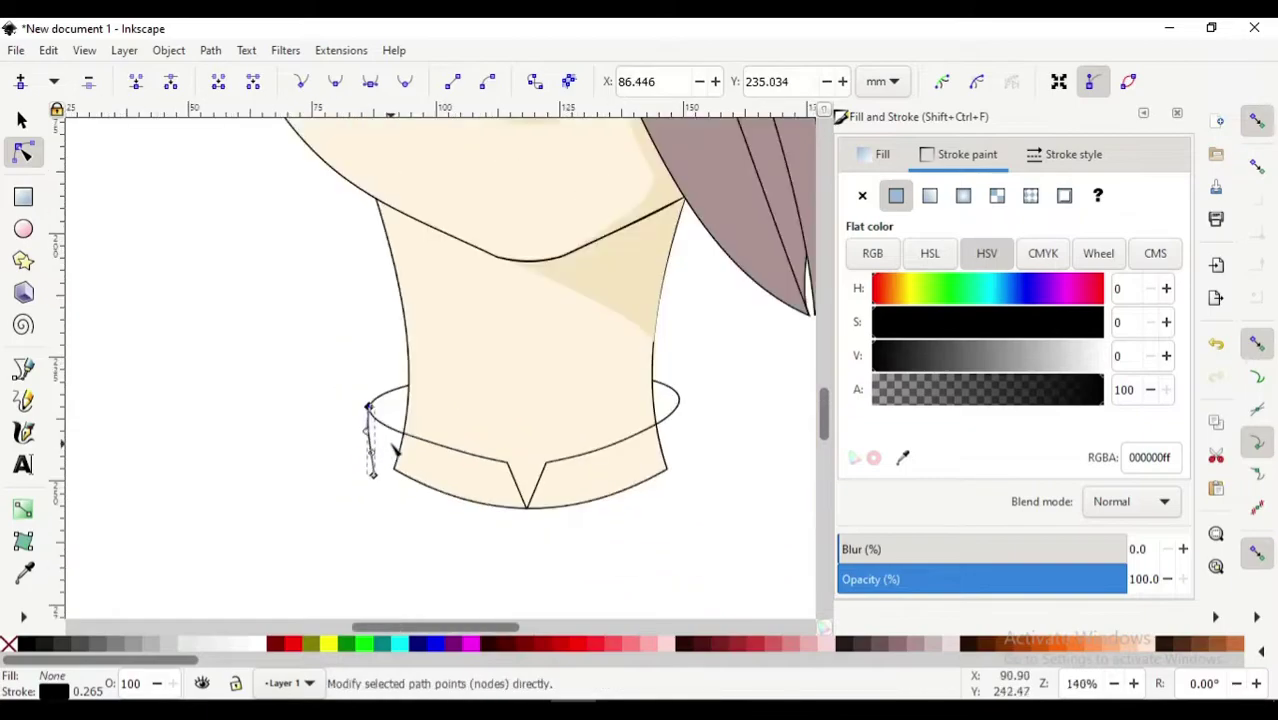
scroll(380, 447, down, 1)
key(b)
- Reshape the left collar piece outline with added corners into a closed shape
key(s)
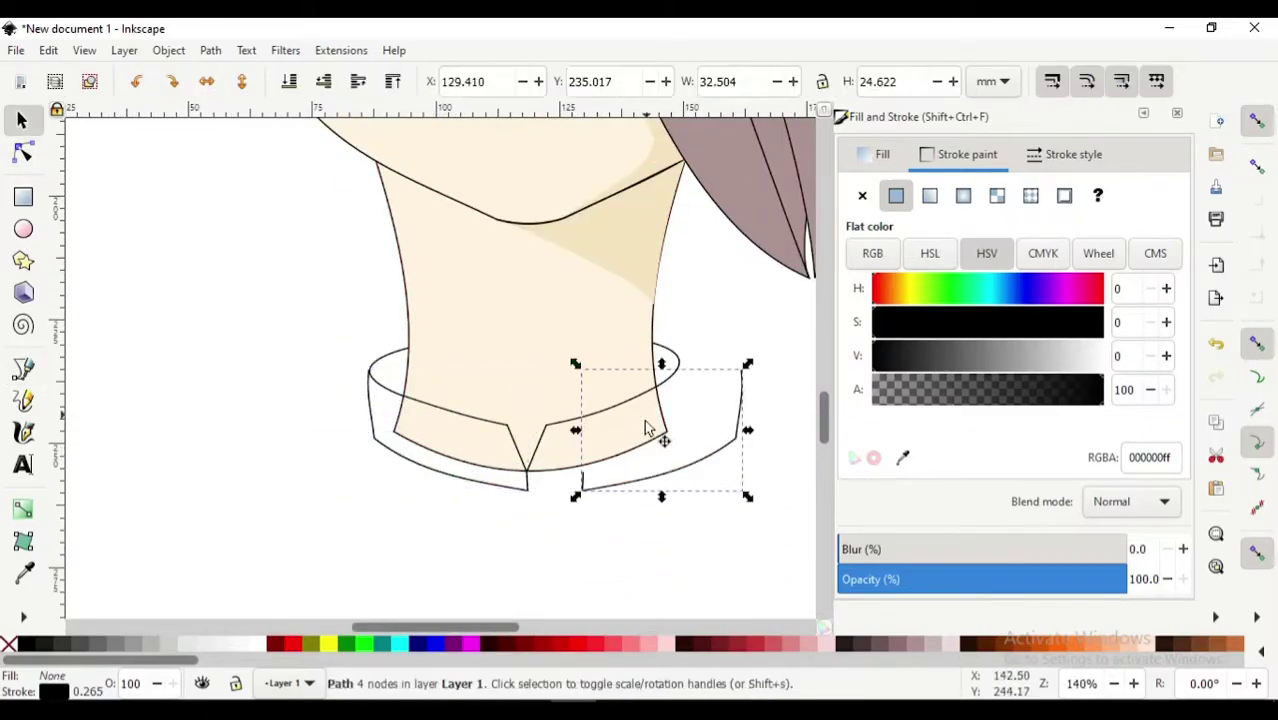
click(33, 156)
scroll(599, 471, up, 2)
click(402, 418)
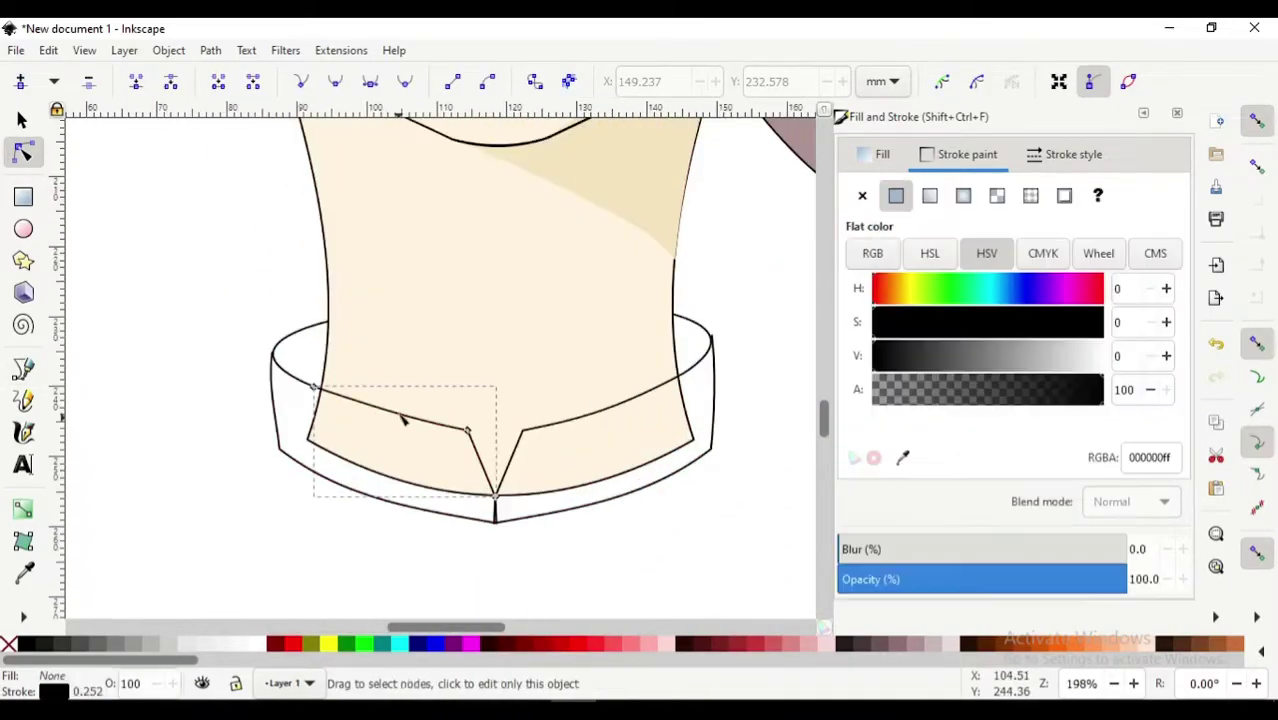
click(23, 368)
scroll(428, 391, up, 2)
click(277, 400)
double_click(707, 548)
key(n)
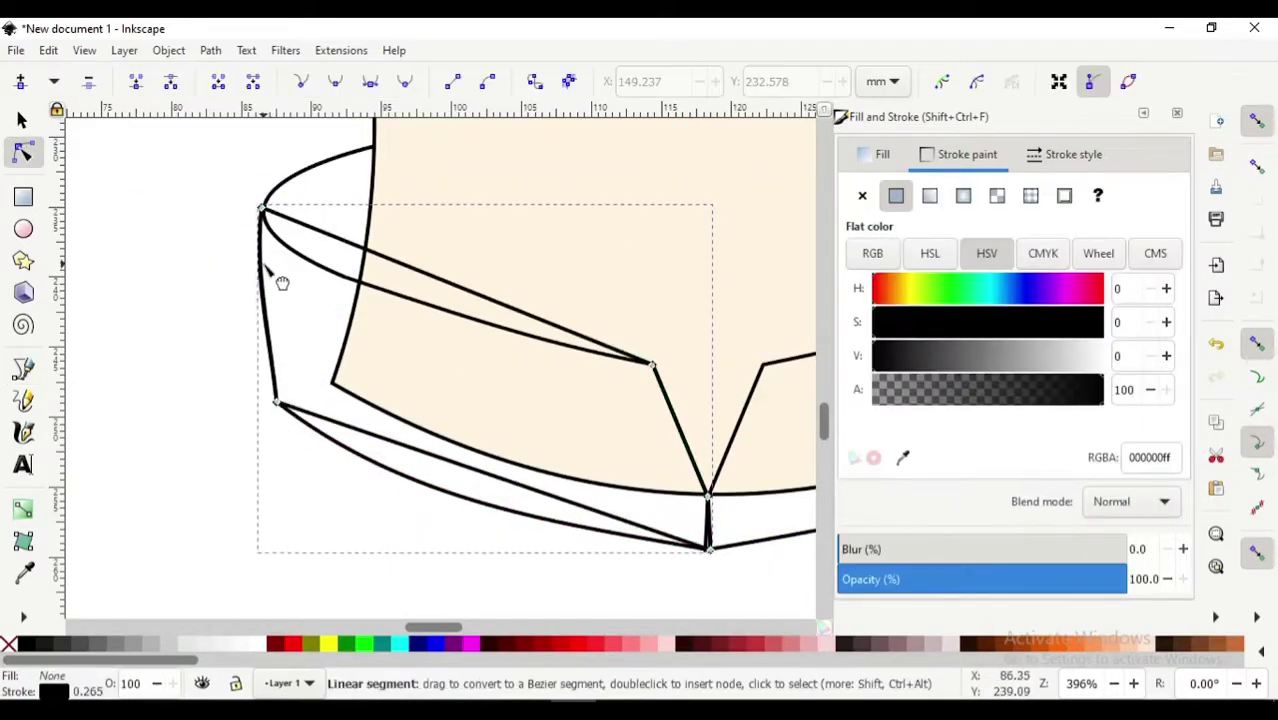
scroll(472, 511, down, 5)
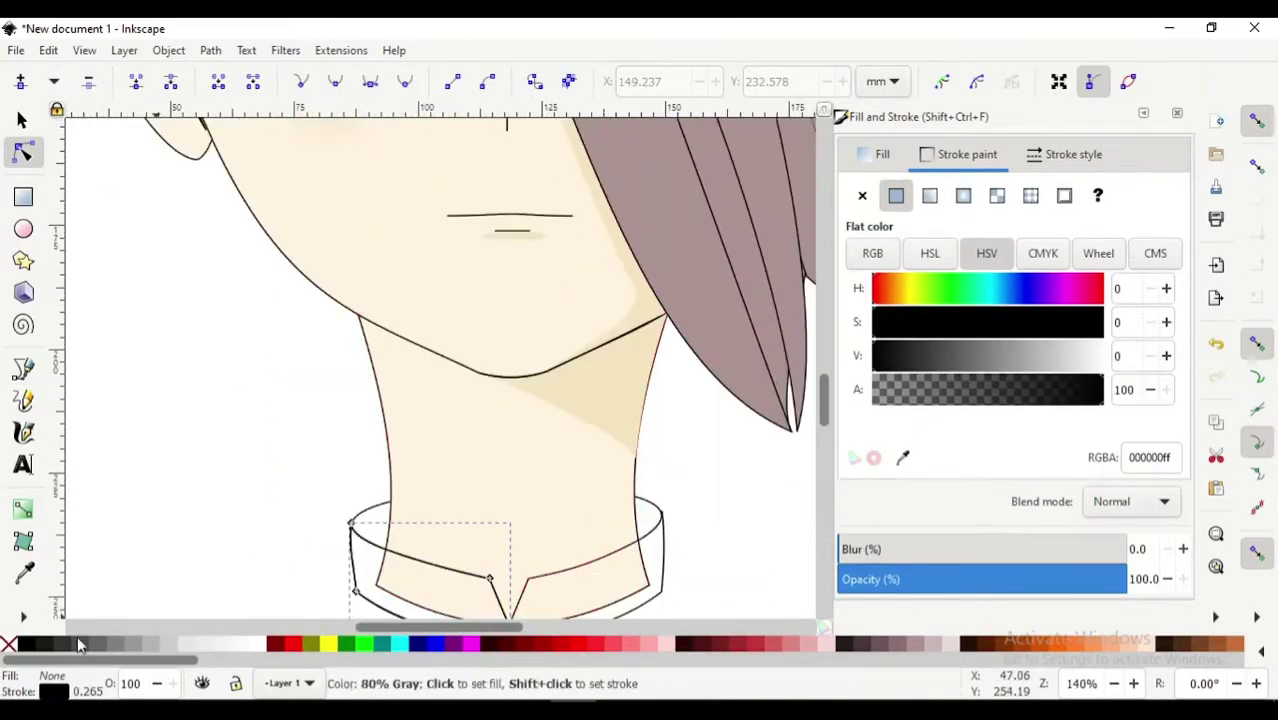
scroll(277, 514, up, 2)
- Duplicate the left collar piece, move it right and flip it horizontally
key(s)
key(ctrl+d)
mouse_move(437, 433)
mouse_down()
mouse_move(636, 433)
mouse_move(582, 413)
mouse_up()
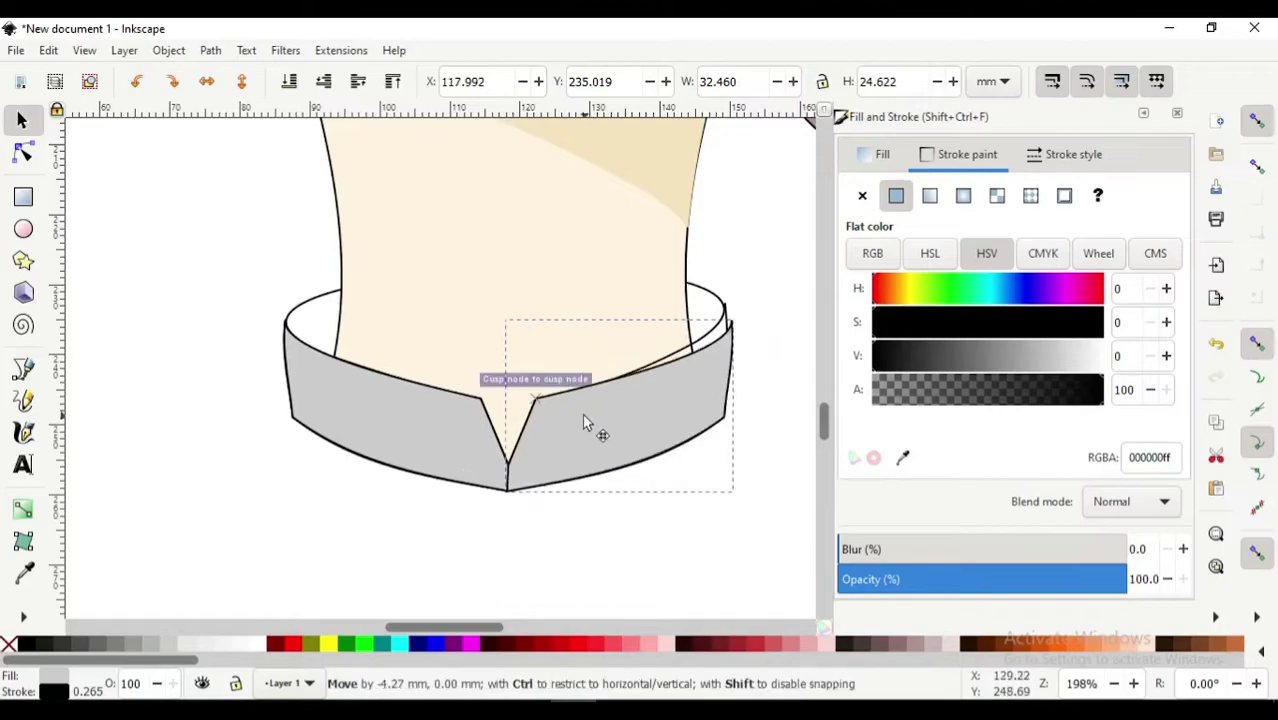
key(h)
scroll(633, 437, down, 2)
click(633, 437)
scroll(393, 519, down, 2)
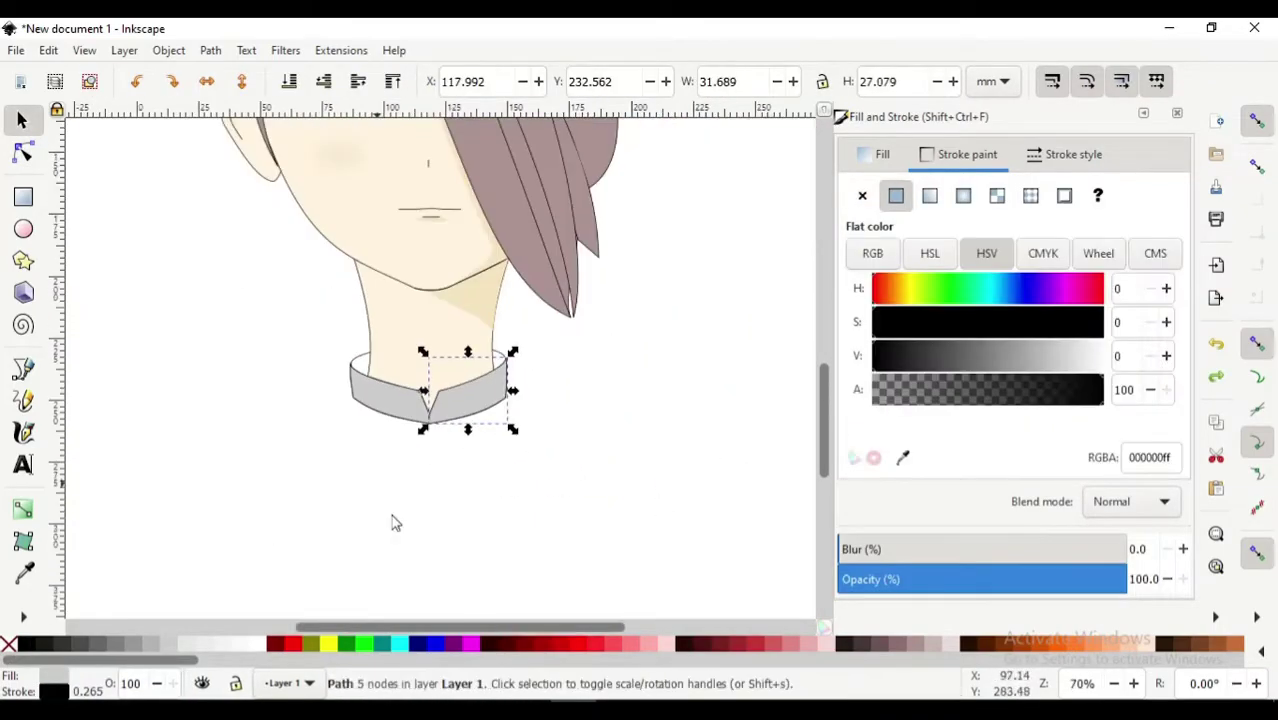
key(Escape)
- Draw a long horizontal line for the shoulders below the collar
key(b)
key(Return)
key(s)
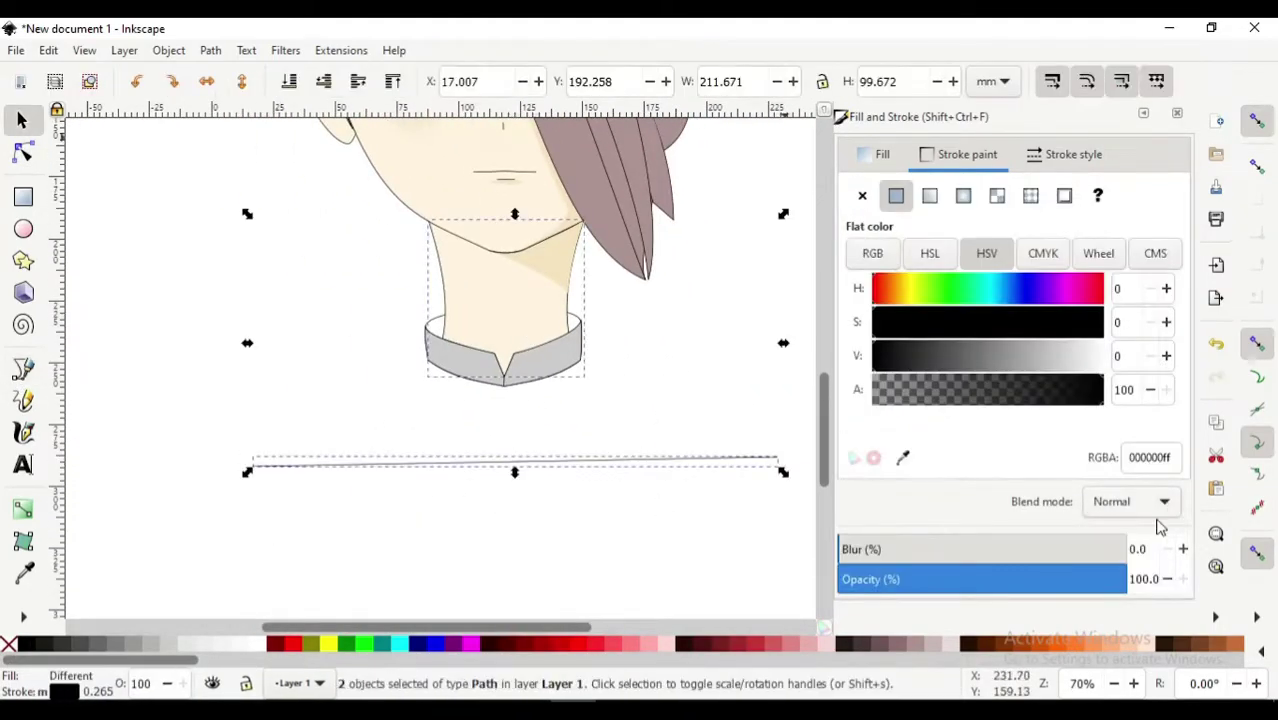
key(ctrl+shift+a)
key(Delete)
key(b)
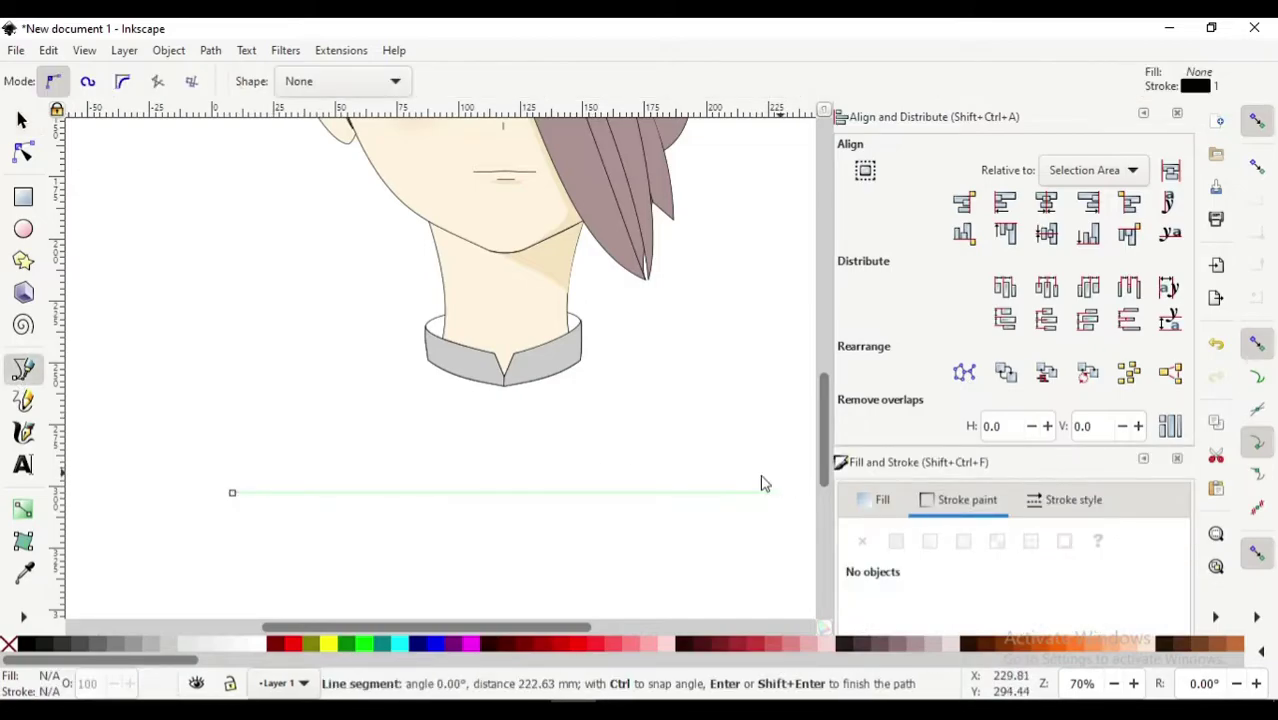
double_click(783, 492)
key(s)
shift+click(528, 328)
click(491, 308)
click(509, 486)
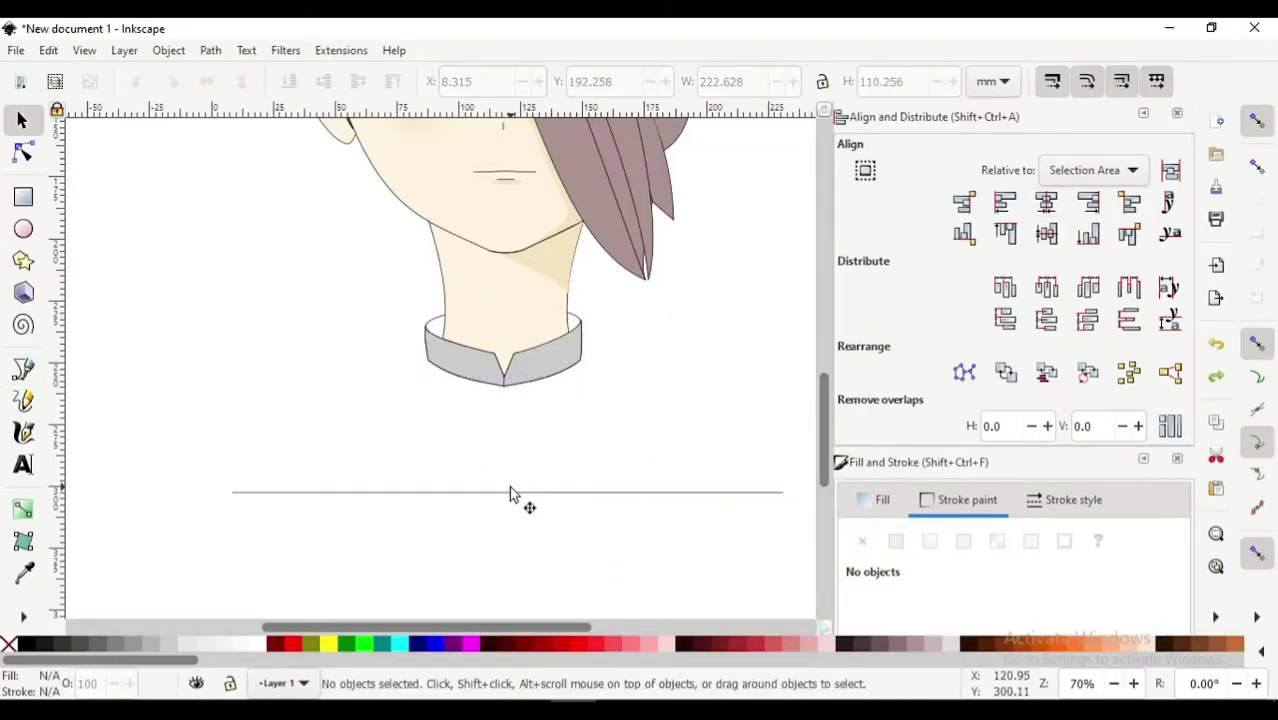
- Line up the shoulder line centred beneath the neck
scroll(405, 391, up, 2)
drag(398, 150, 568, 345)
scroll(507, 494, down, 2)
shift+click(507, 494)
scroll(508, 543, up, 2)
click(508, 543)
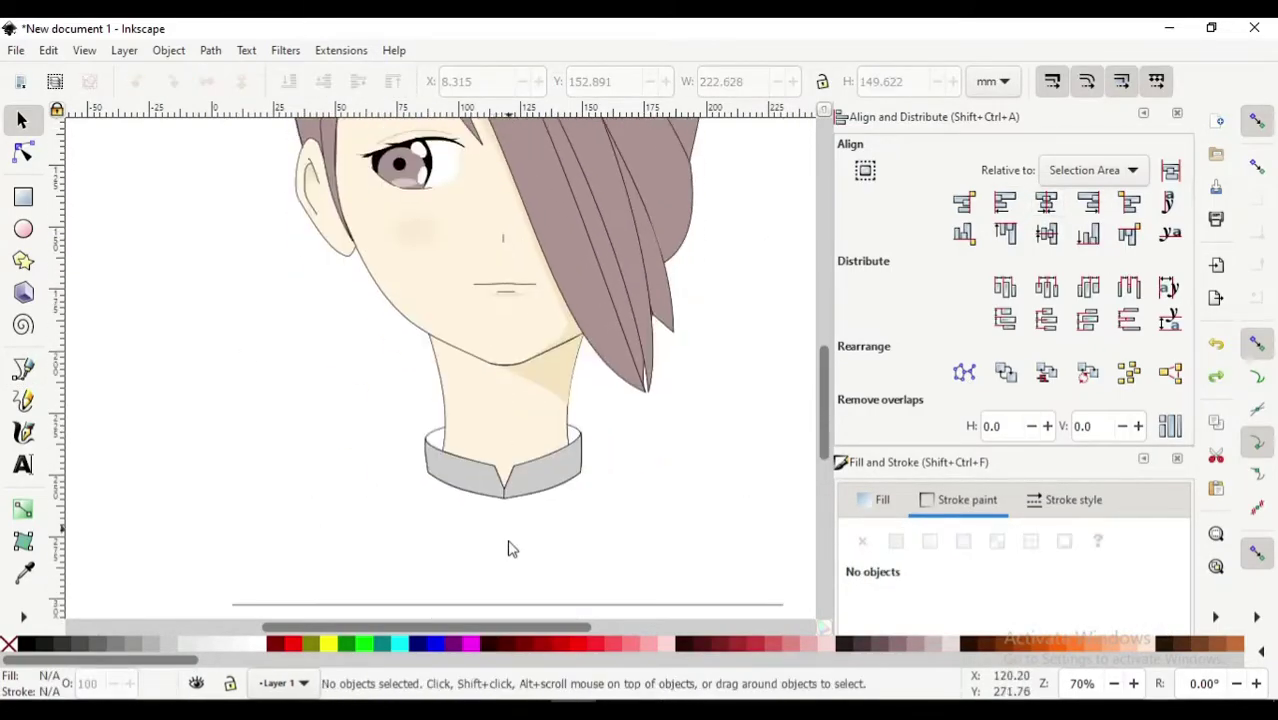
click(485, 357)
shift+click(400, 571)
scroll(471, 366, up, 5)
drag(471, 366, 222, 585)
scroll(356, 513, down, 5)
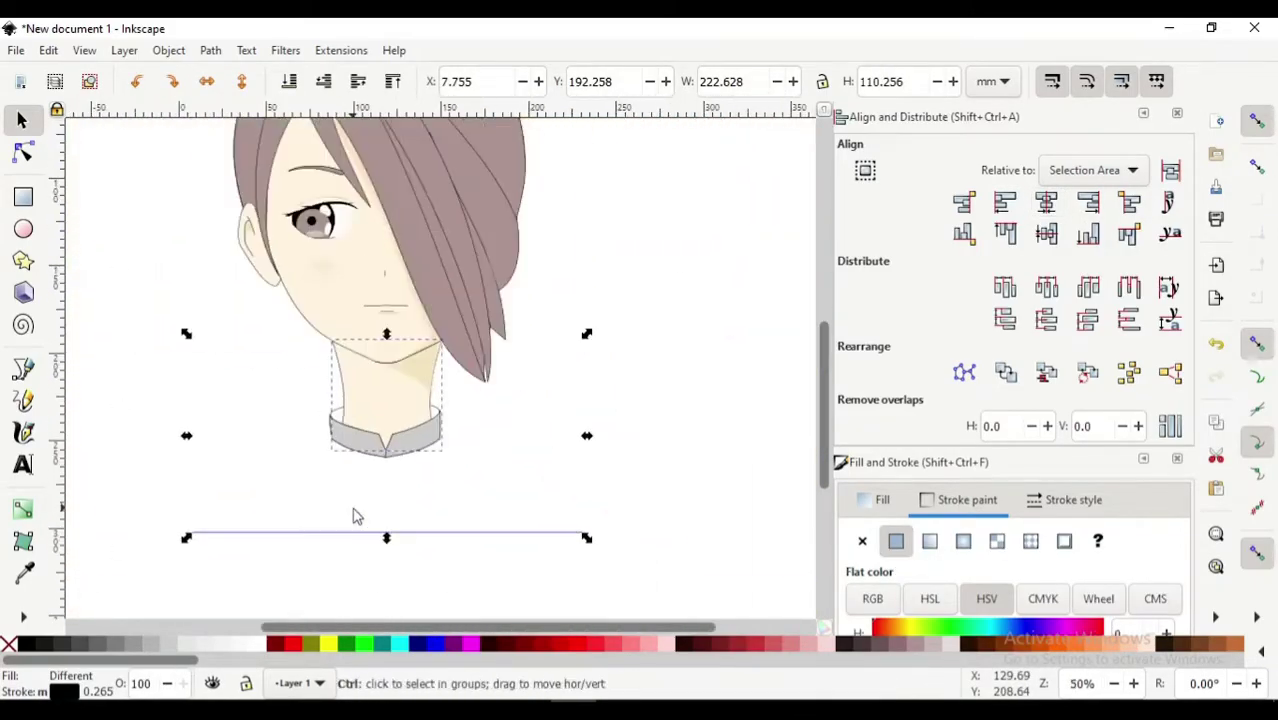
- Bend the middle of the shoulder line upward into an arch
key(Escape)
scroll(422, 393, up, 4)
key(n)
click(427, 450)
scroll(421, 458, down, 5)
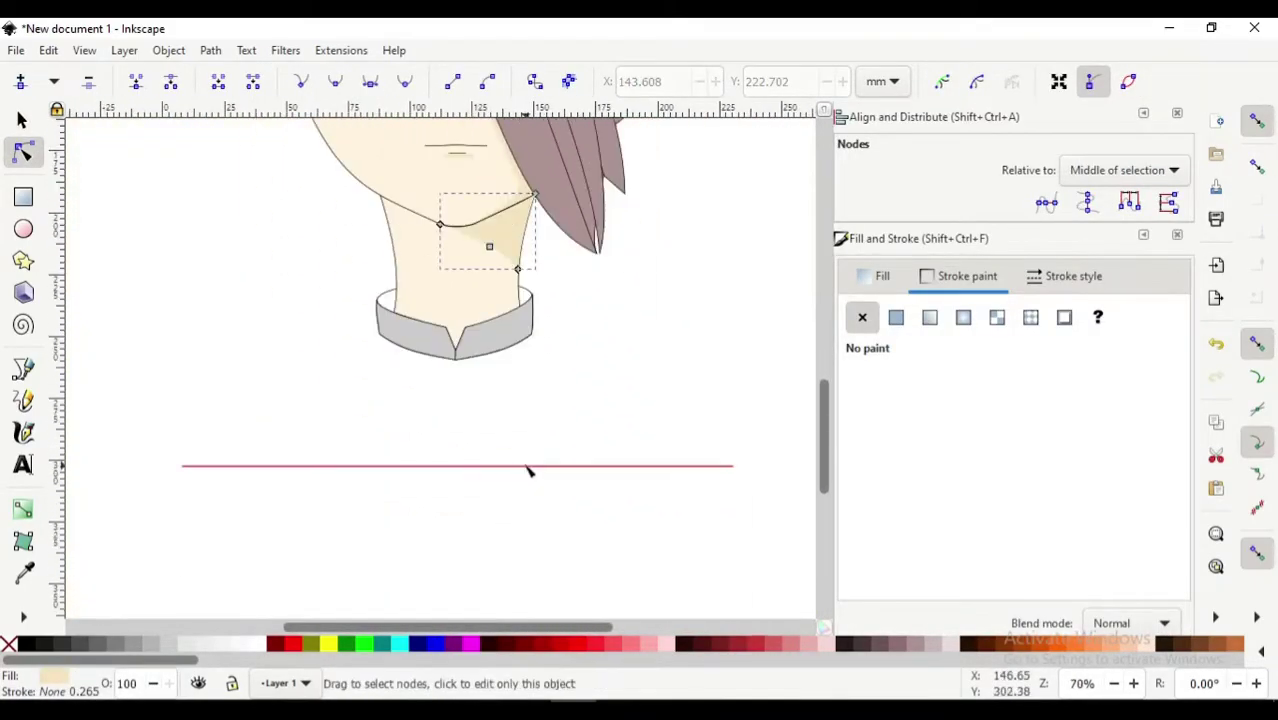
drag(527, 466, 459, 345)
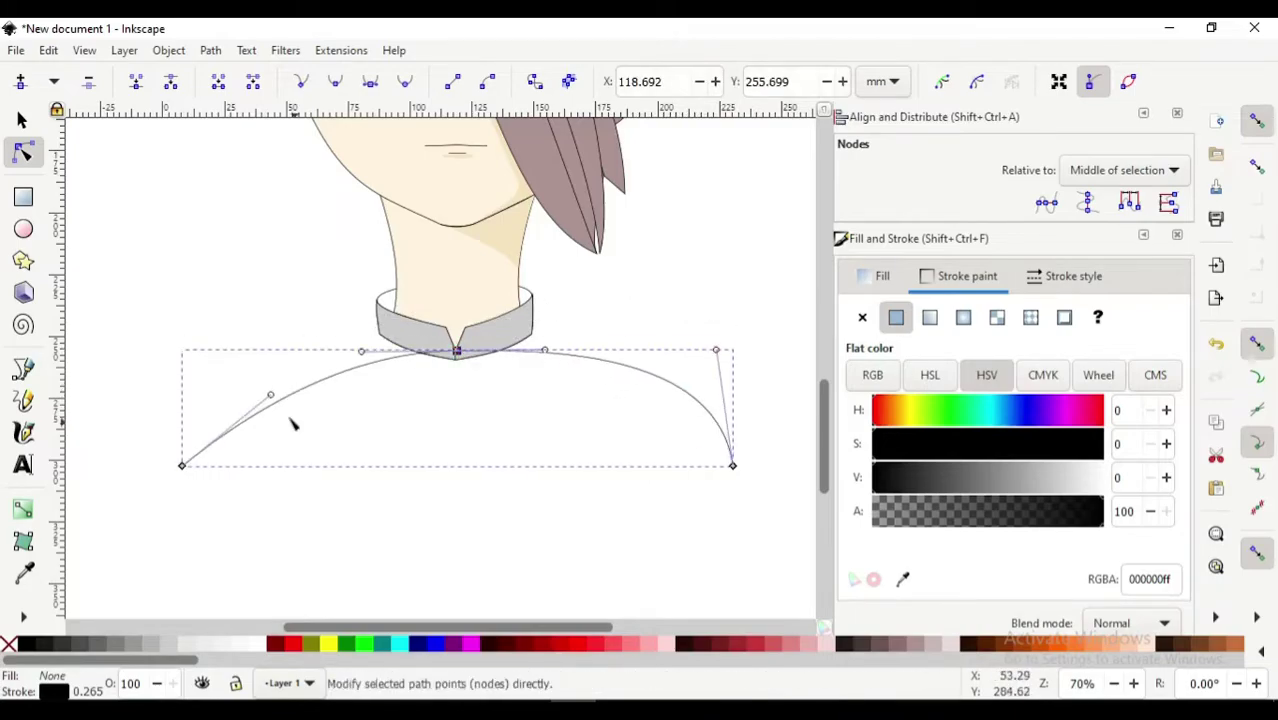
drag(241, 390, 253, 392)
scroll(313, 487, up, 3)
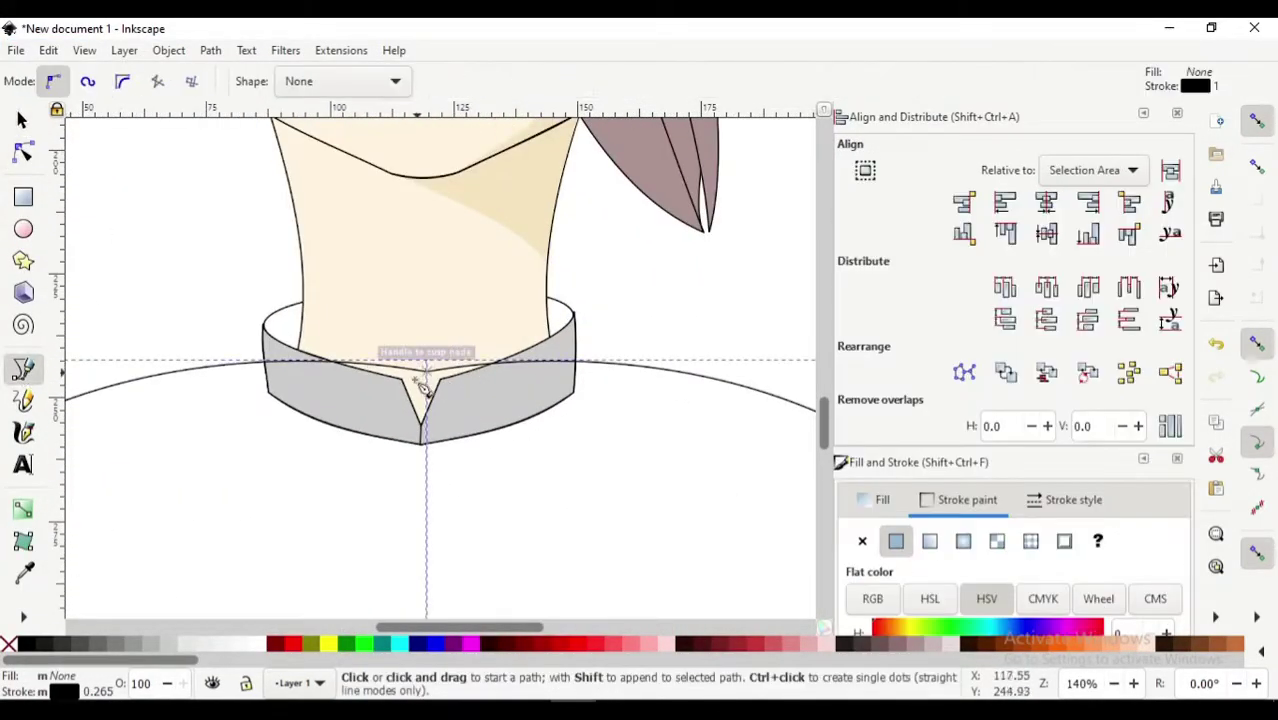
shift+click(516, 410)
- Draw a vertical center front line down the shirt from the collar's V
click(397, 503)
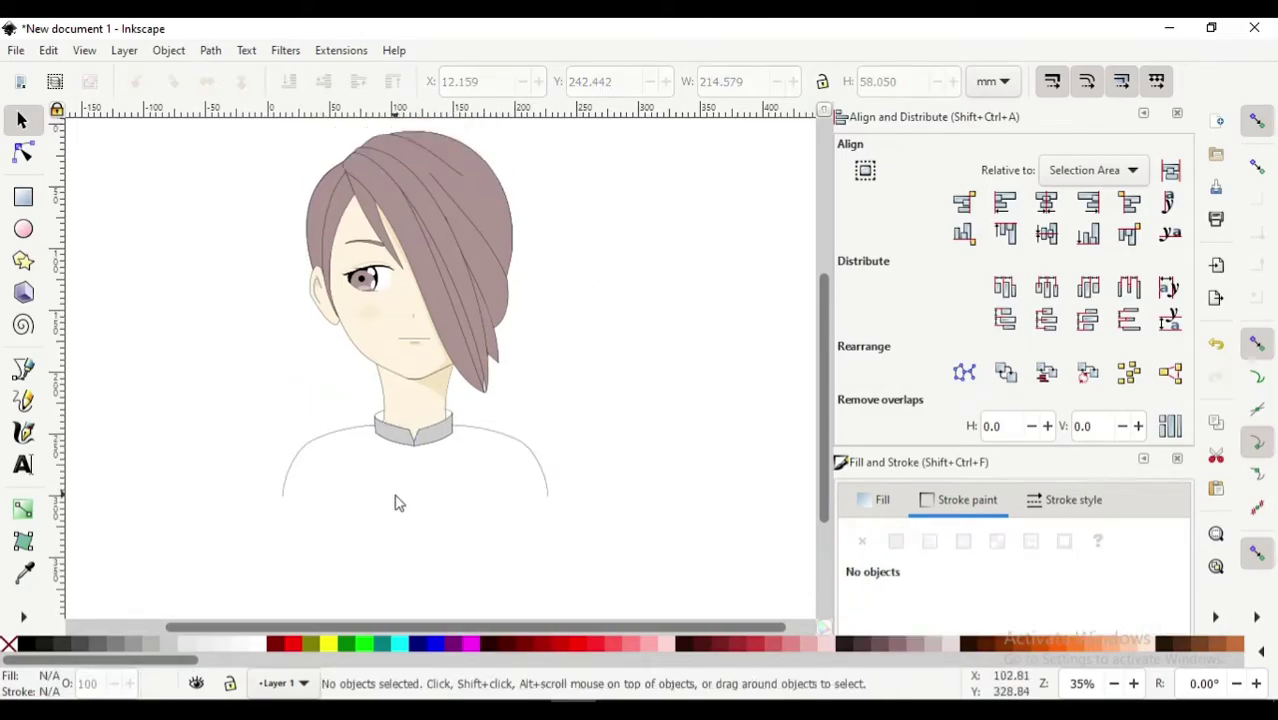
scroll(400, 450, up, 2)
key(b)
click(492, 538)
key(Return)
- Draw the three-point inner collar band path across the neck
scroll(420, 400, up, 3)
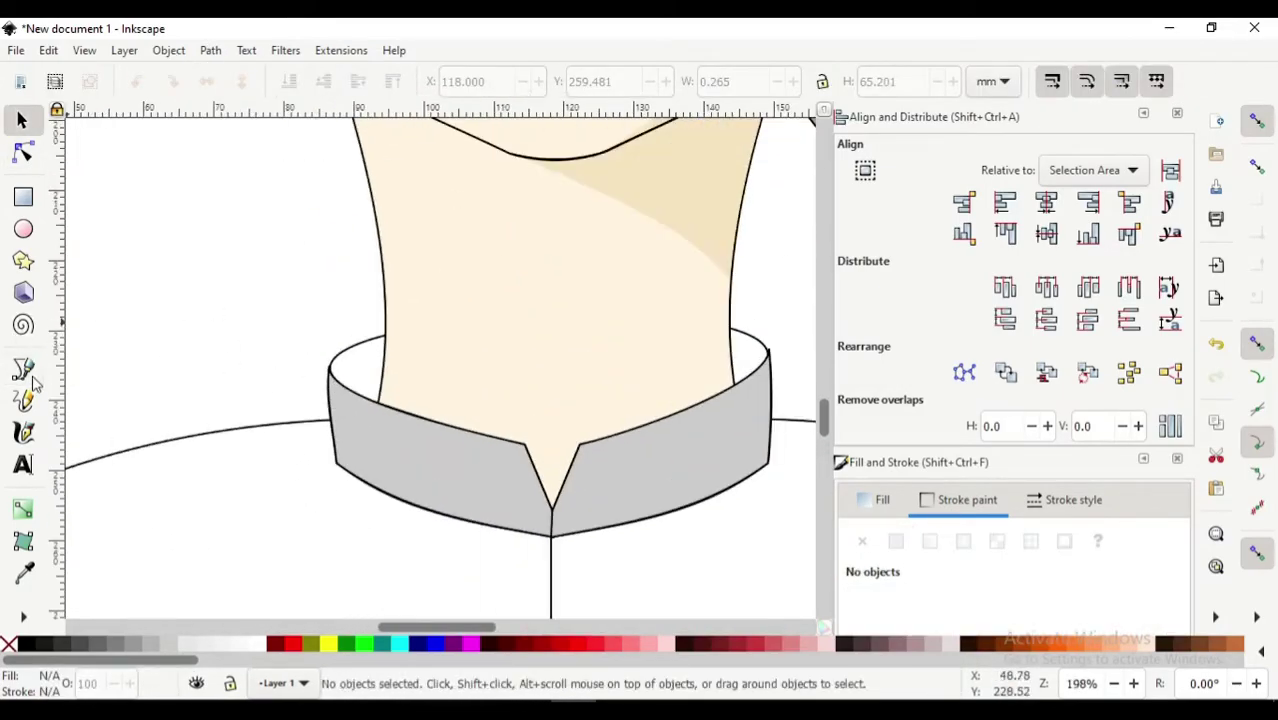
click(329, 366)
click(767, 350)
click(392, 424)
key(n)
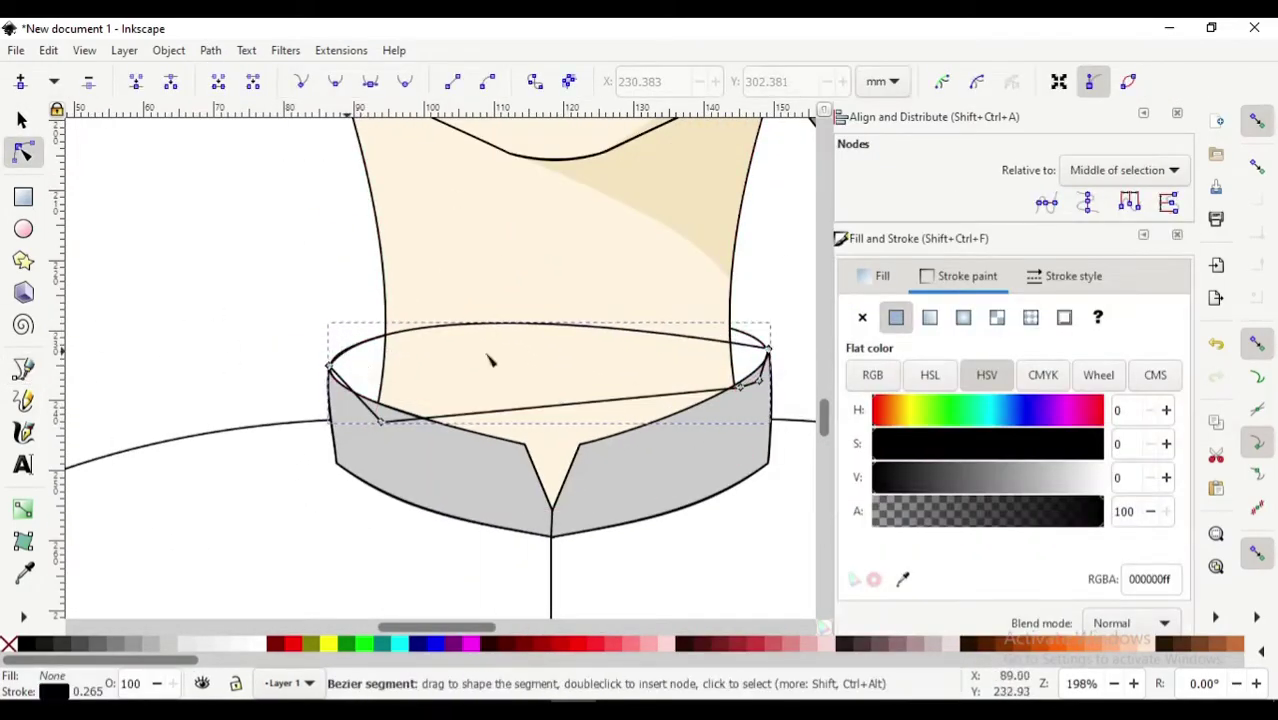
scroll(742, 335, up, 2)
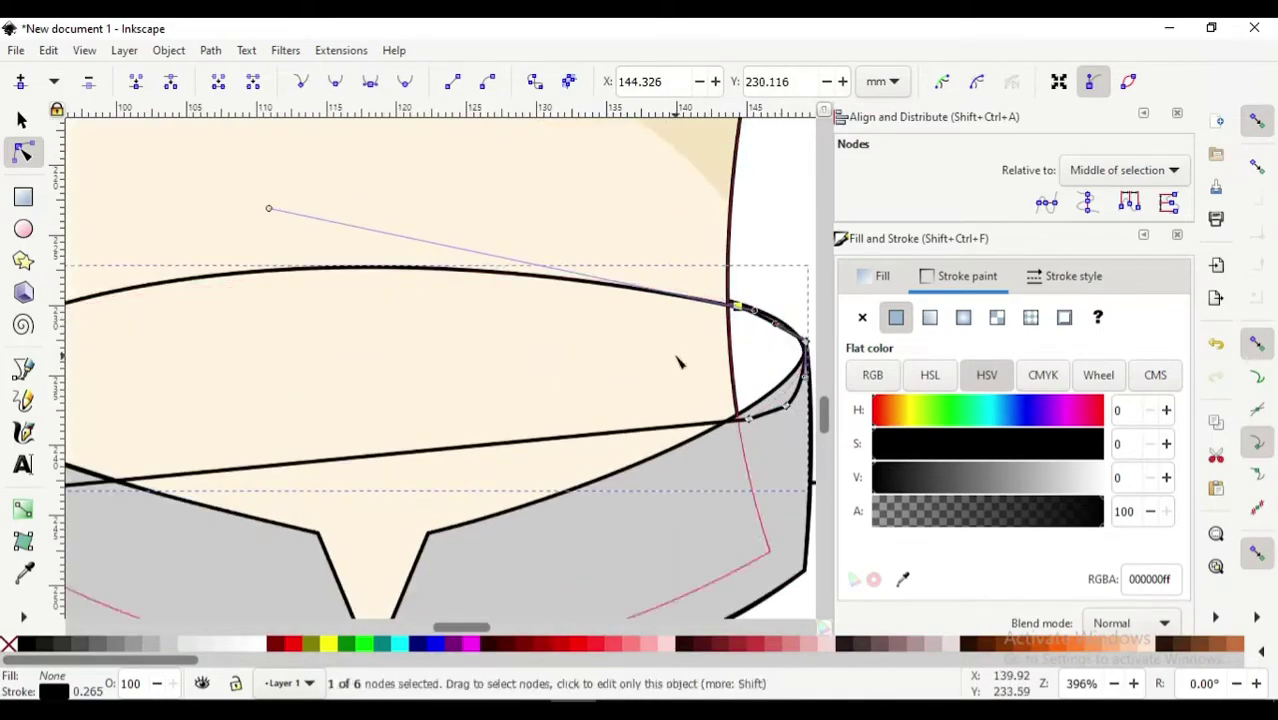
scroll(735, 350, down, 2)
- Fill the inner collar band grey and lower it behind the neck with Page Down
key(s)
key(d)
click(630, 457)
key(Page_Down)
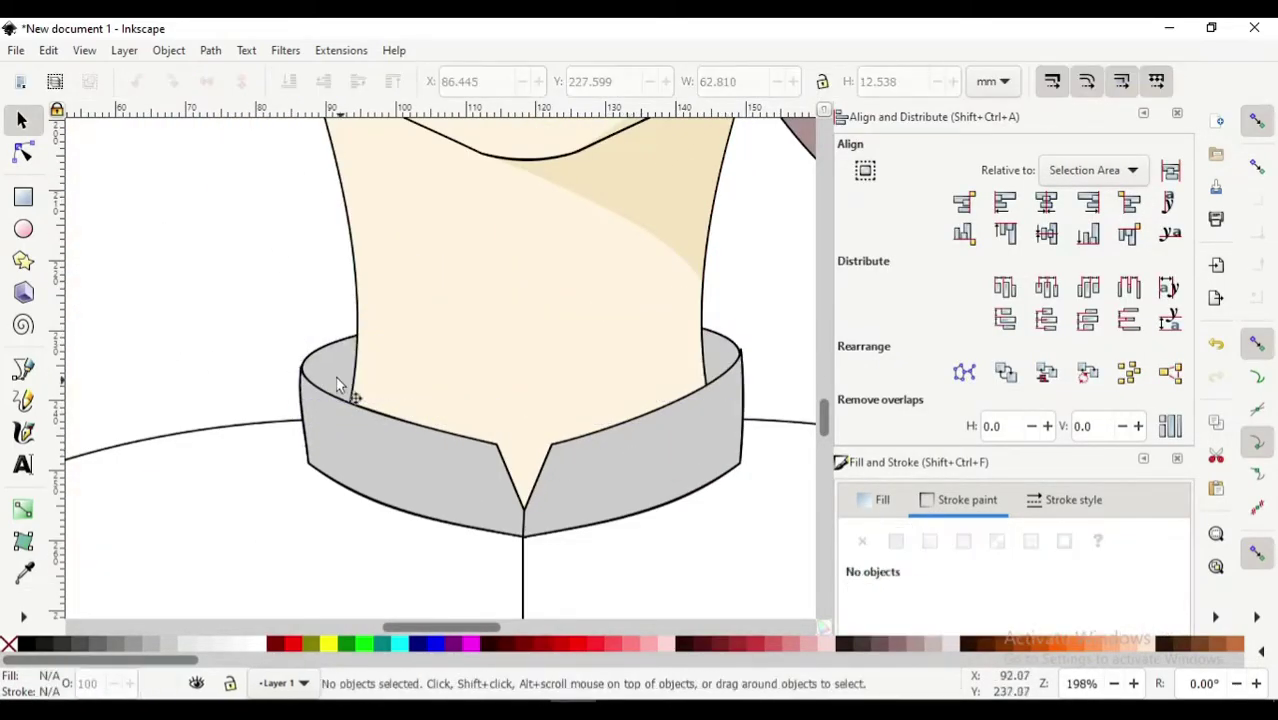
scroll(1050, 454, down, 3)
key(Escape)
scroll(710, 557, down, 3)
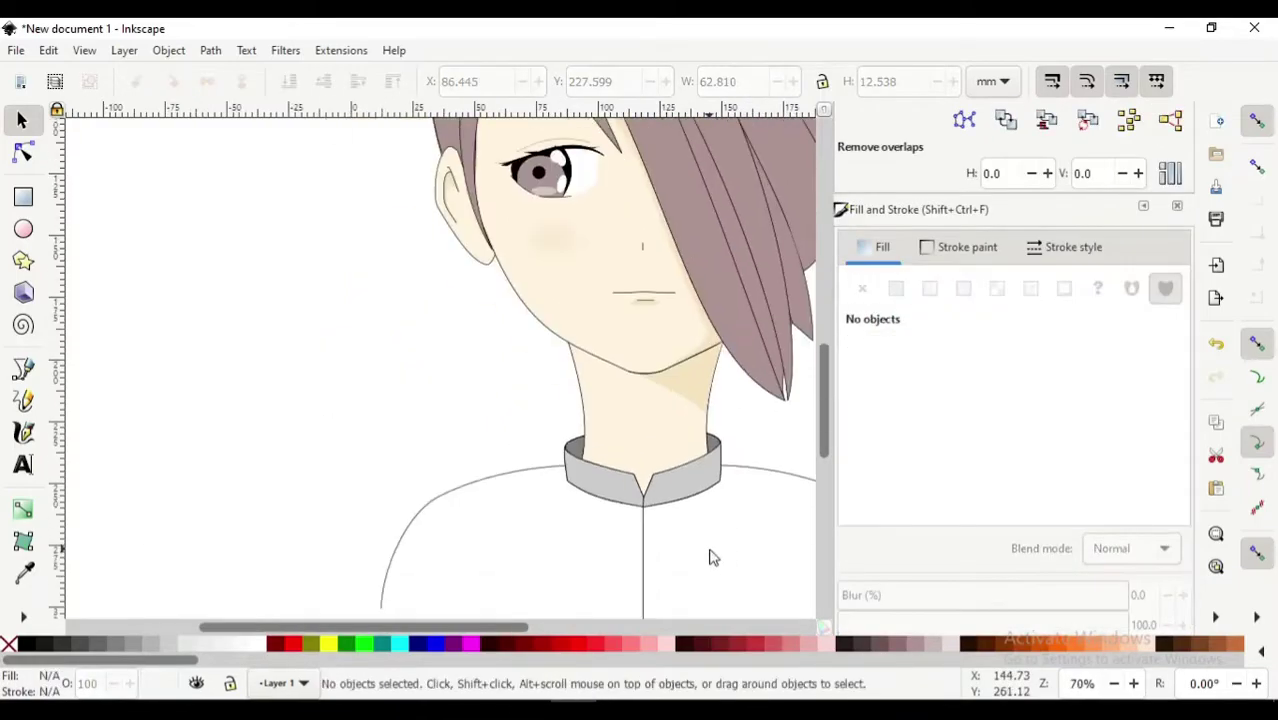
scroll(696, 550, down, 2)
scroll(700, 500, up, 1)
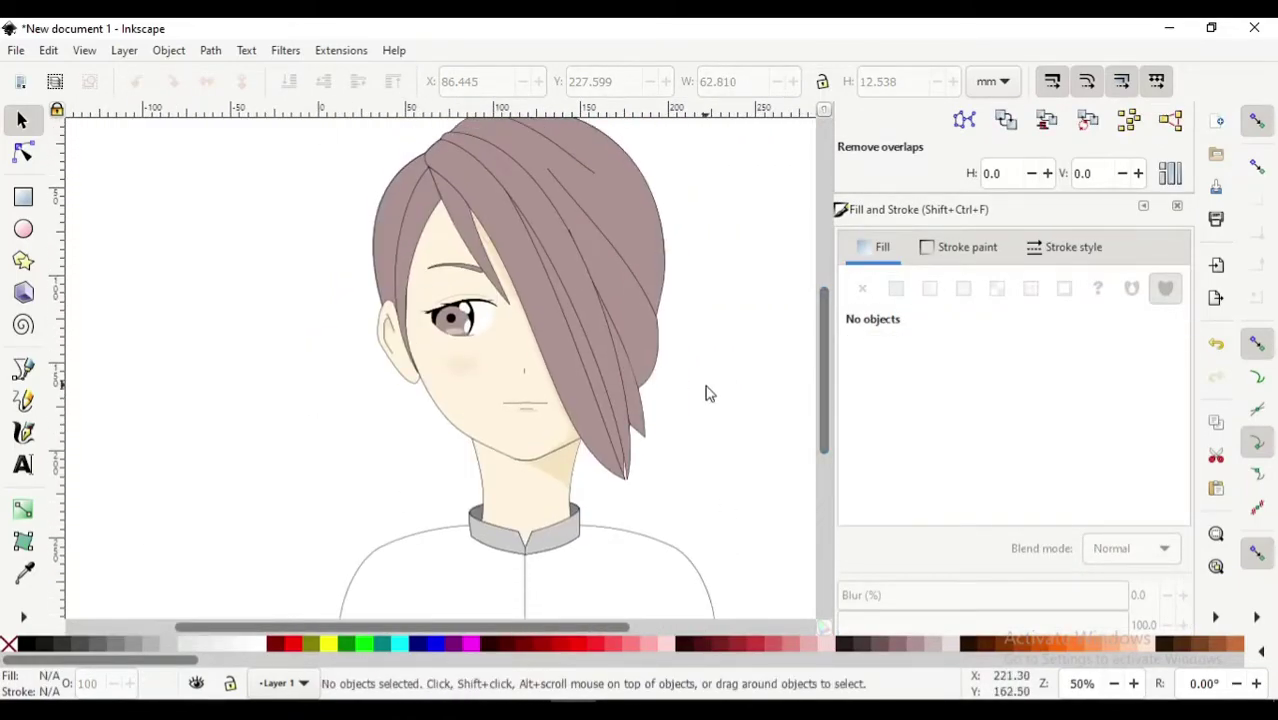